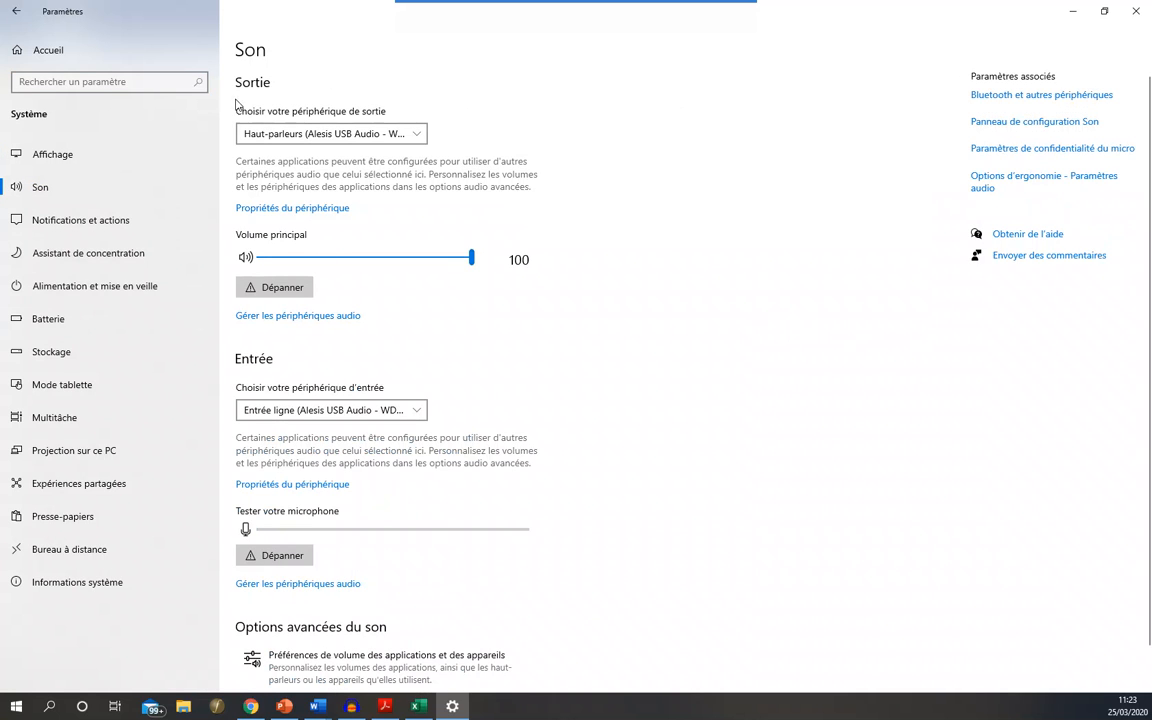
- Review the available output and input devices in the sound settings, keeping Haut-parleurs (Alesis USB Audio - WDM 2.9.64) as the output
{"action": "left_click", "coordinate": [334, 134]}
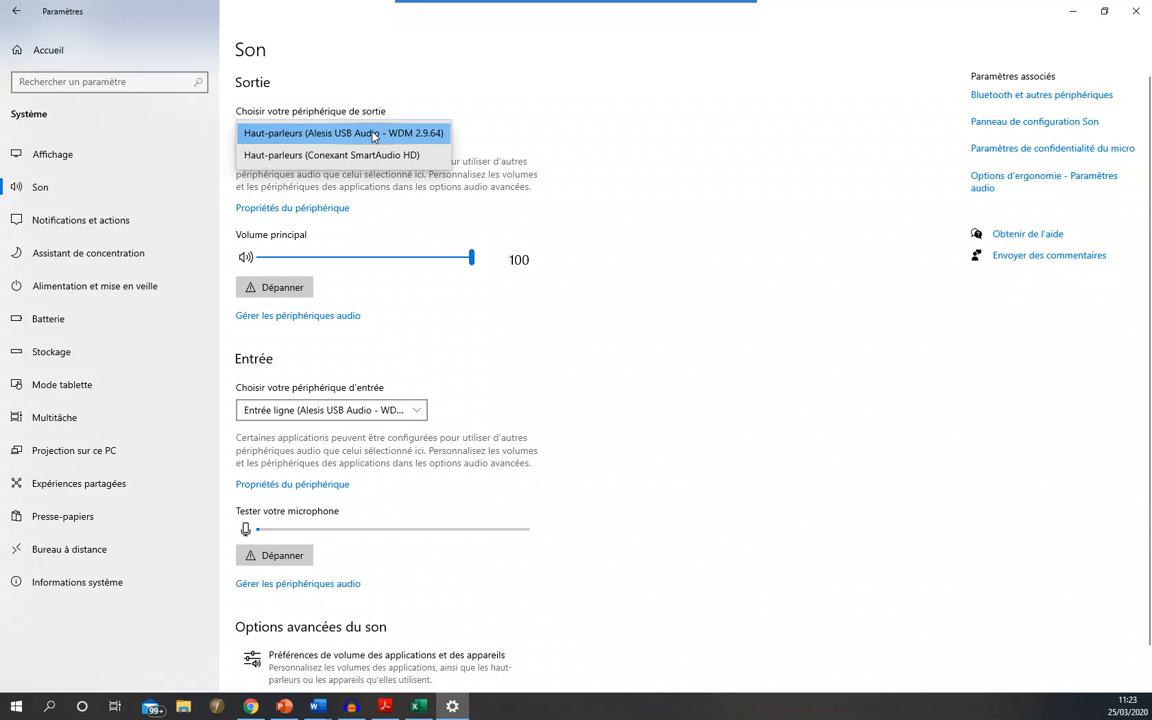
{"action": "left_click", "coordinate": [355, 134]}
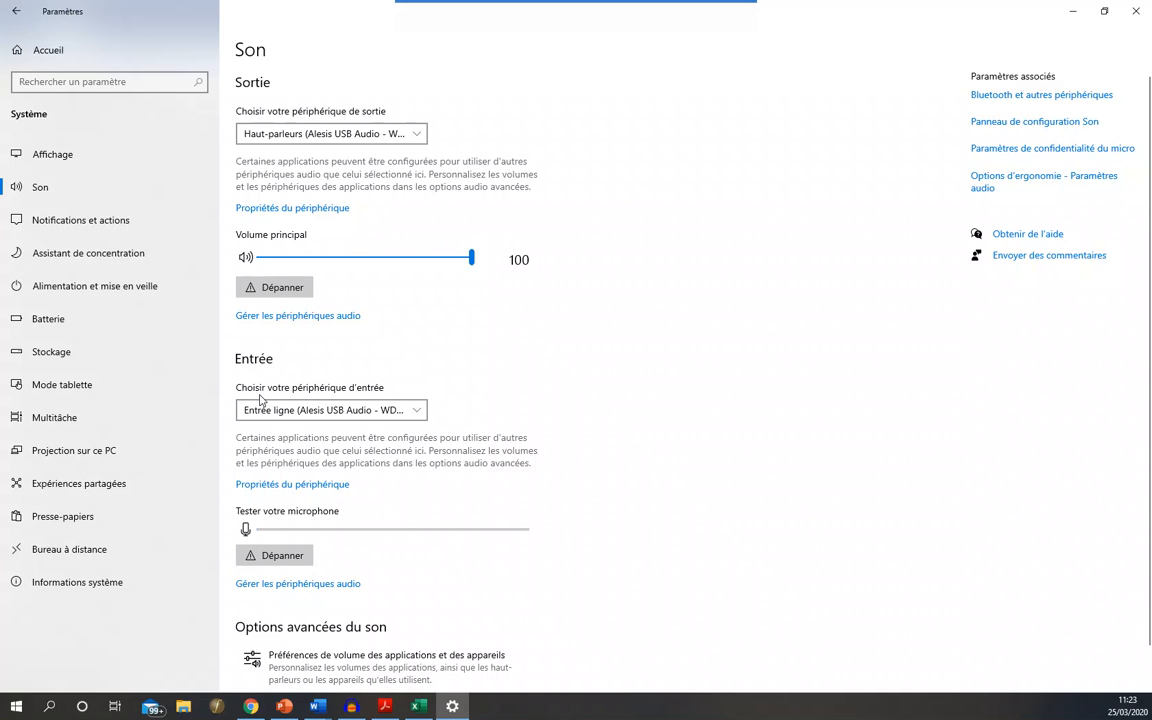
{"action": "left_click", "coordinate": [329, 410]}
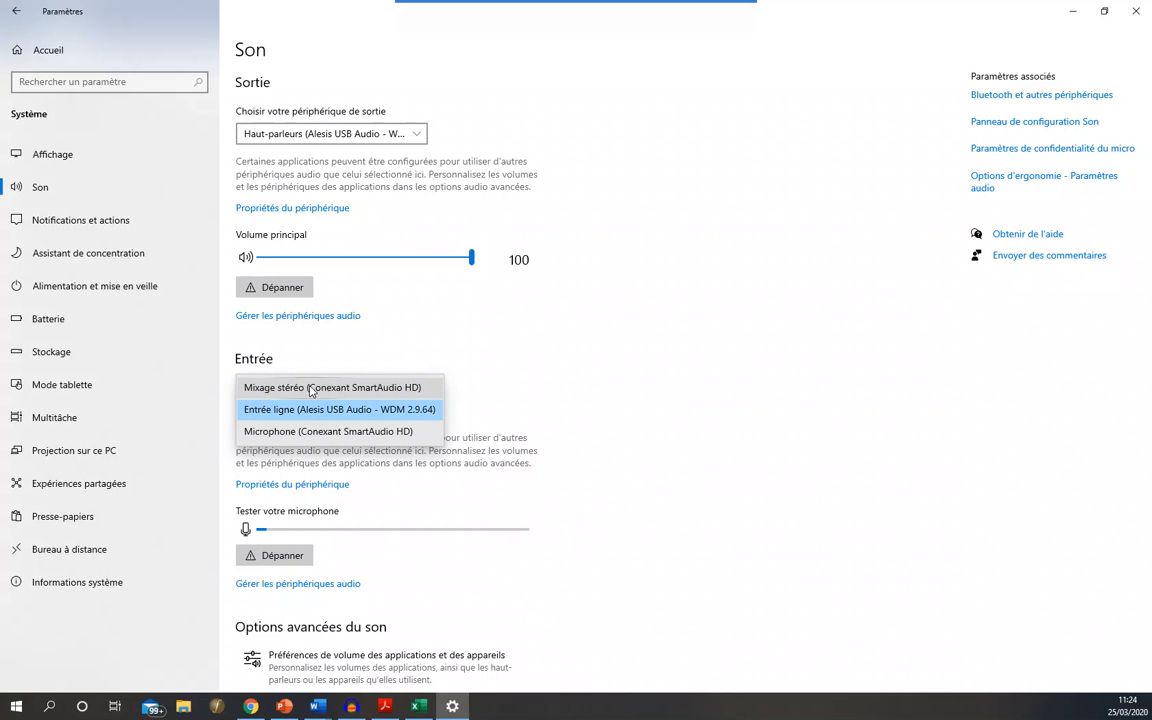
{"action": "left_click", "coordinate": [309, 590]}
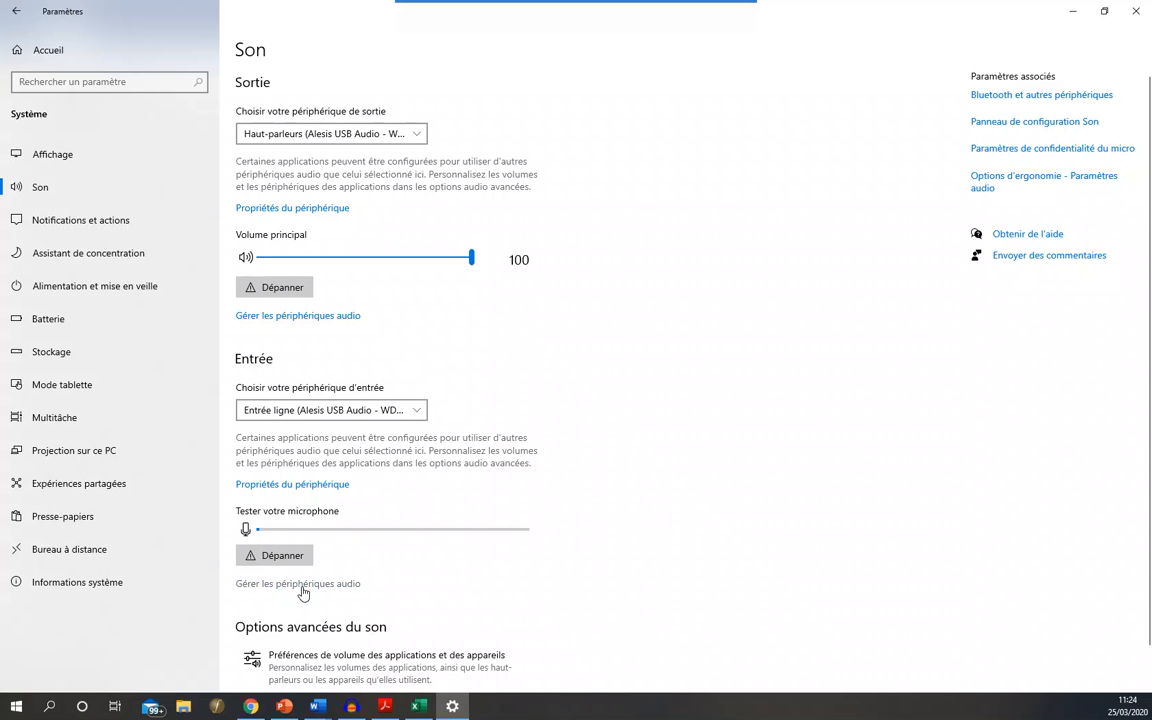
- Check the activation option of the Mixage stéréo input device among the managed audio devices, and return to the sound settings
{"action": "left_click", "coordinate": [303, 593]}
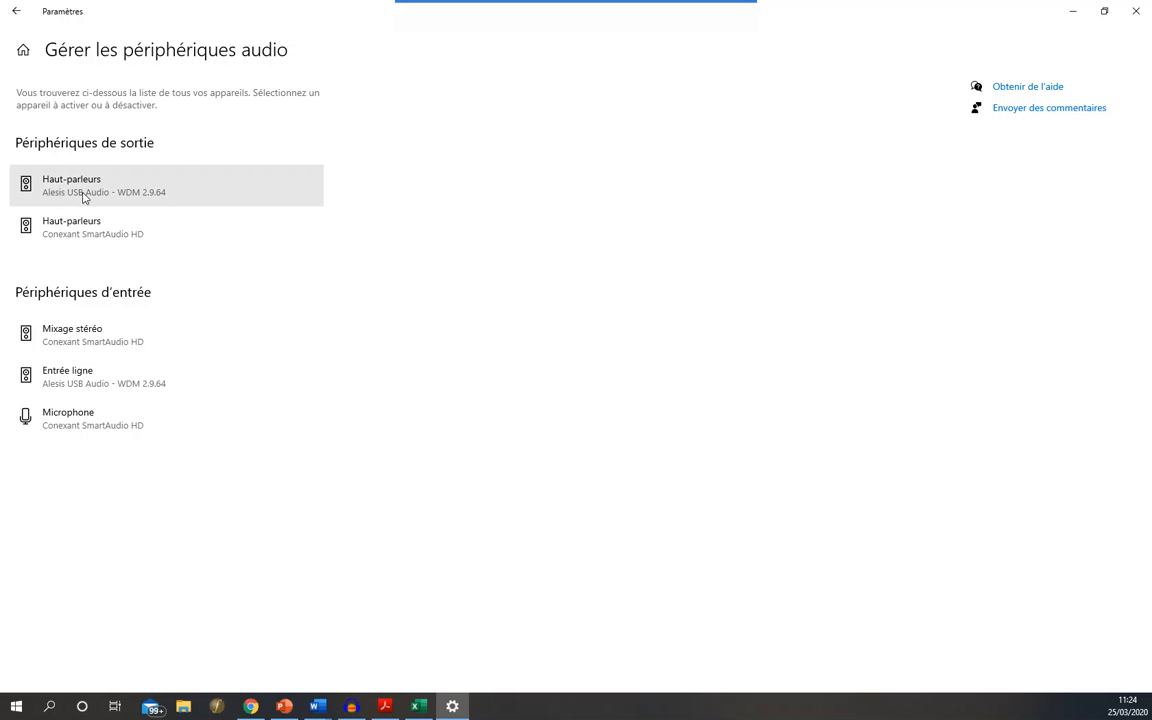
{"action": "left_click", "coordinate": [92, 341]}
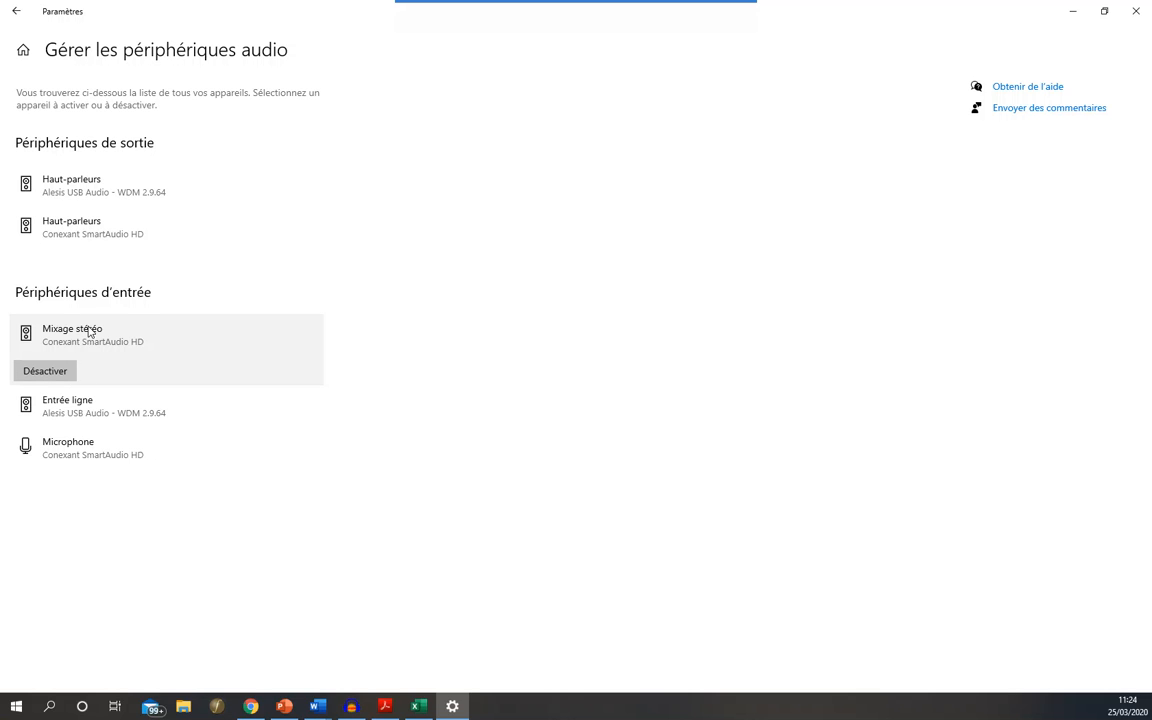
{"action": "left_click", "coordinate": [17, 12]}
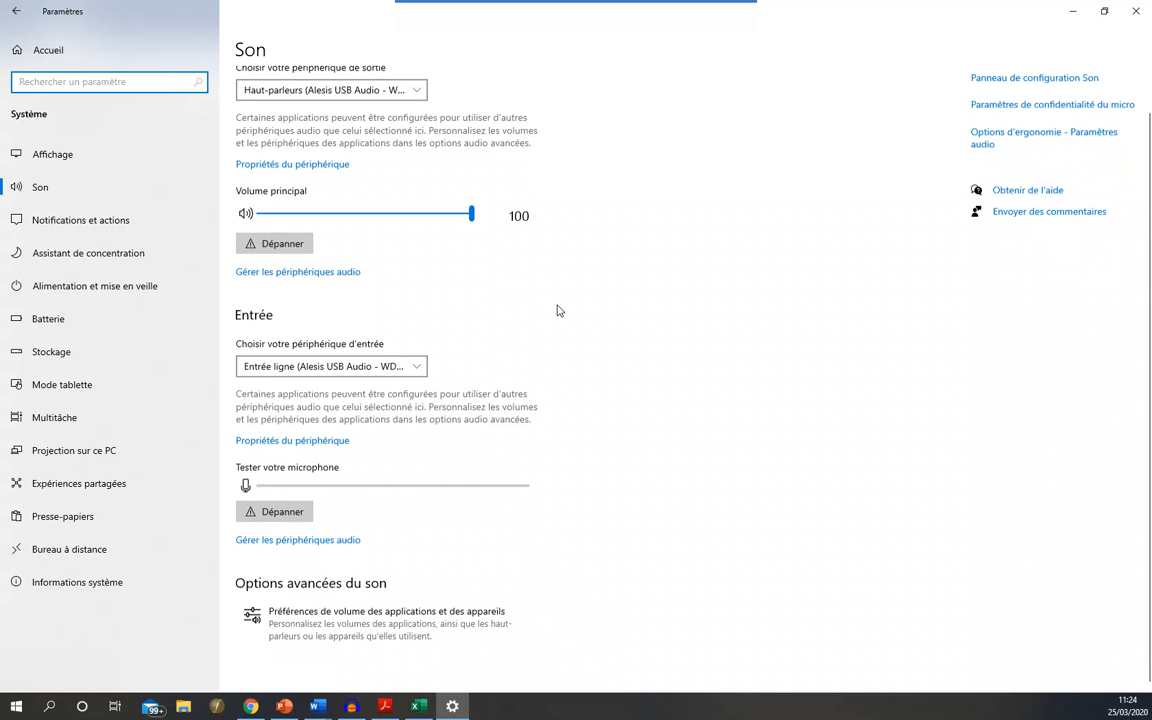
- Clear the Settings window and the Word document off the screen and switch to Audacity
{"action": "left_click", "coordinate": [1135, 11]}
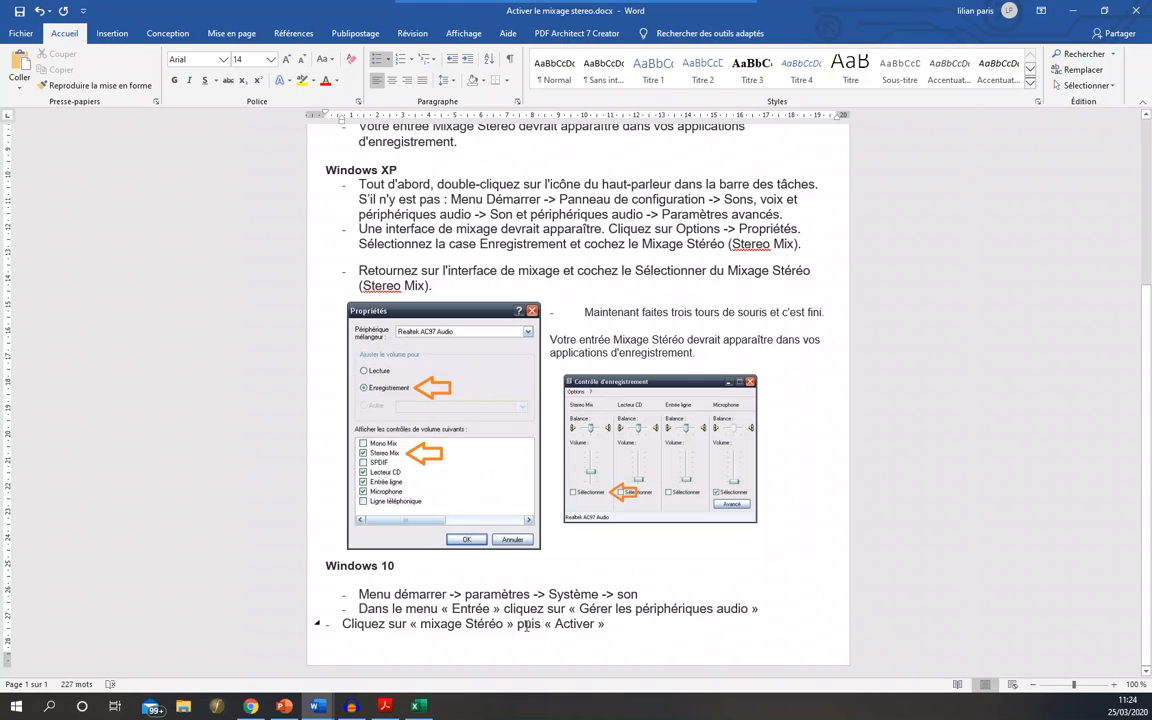
{"action": "left_click", "coordinate": [1076, 11]}
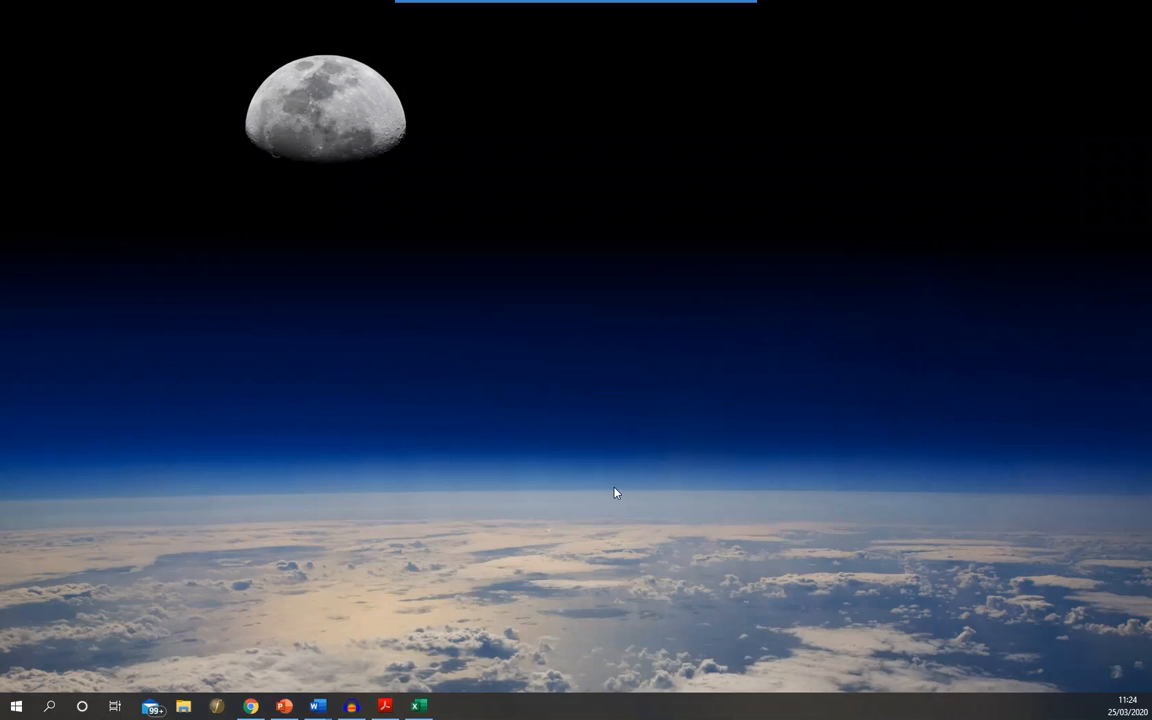
{"action": "left_click", "coordinate": [352, 710]}
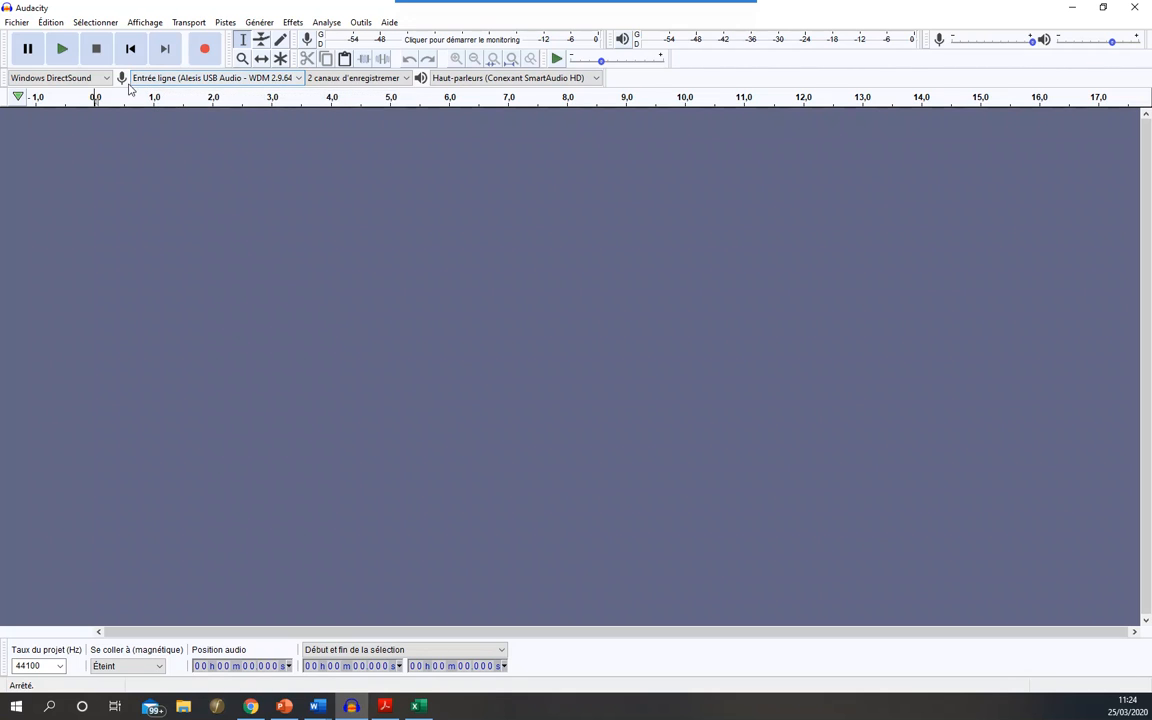
- Record a few seconds of test audio from the Alesis line input, and delete the resulting track
{"action": "left_click", "coordinate": [206, 52]}
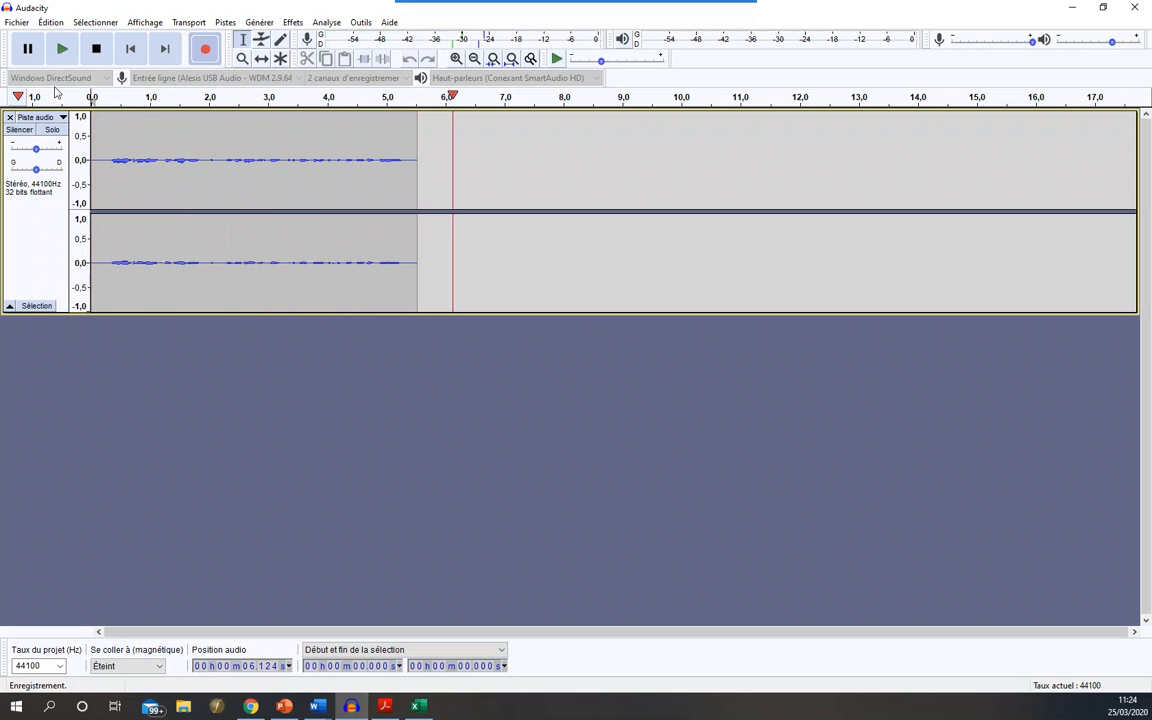
{"action": "left_click", "coordinate": [96, 50]}
{"action": "left_click", "coordinate": [9, 117]}
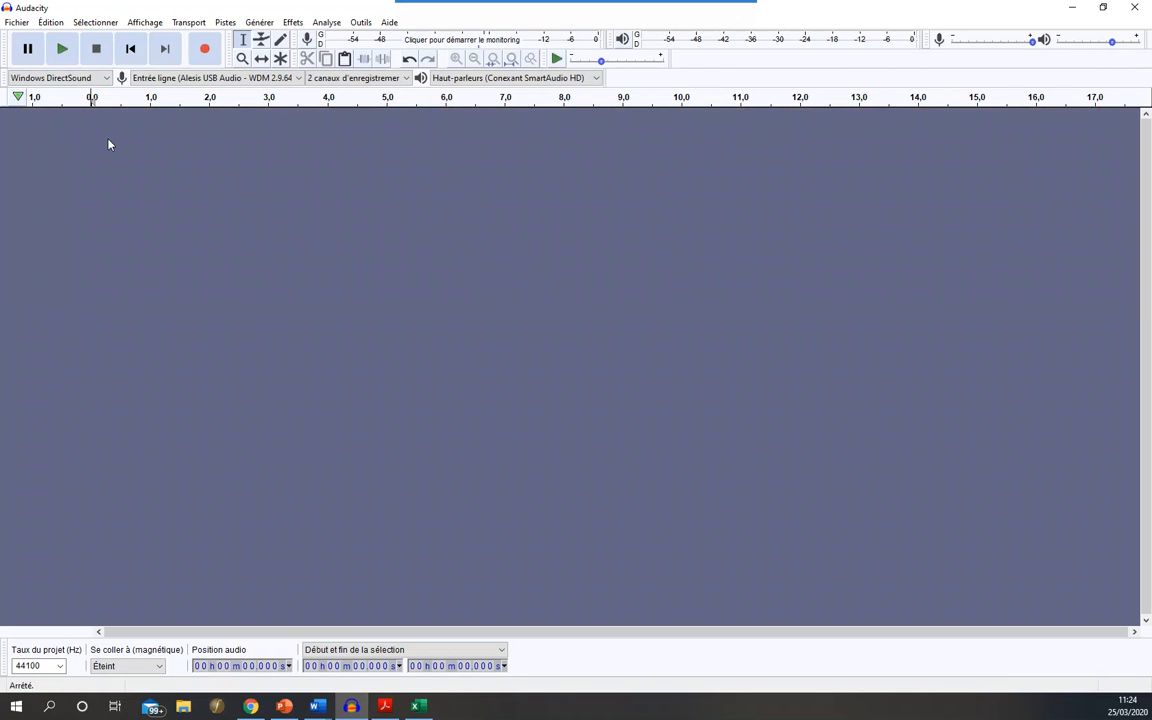
- In the device preferences, keep Haut-parleurs (Conexant SmartAudio HD) for playback and set the recording device to Mixage stéréo (Conexant SmartAudio HD)
{"action": "left_click", "coordinate": [52, 23]}
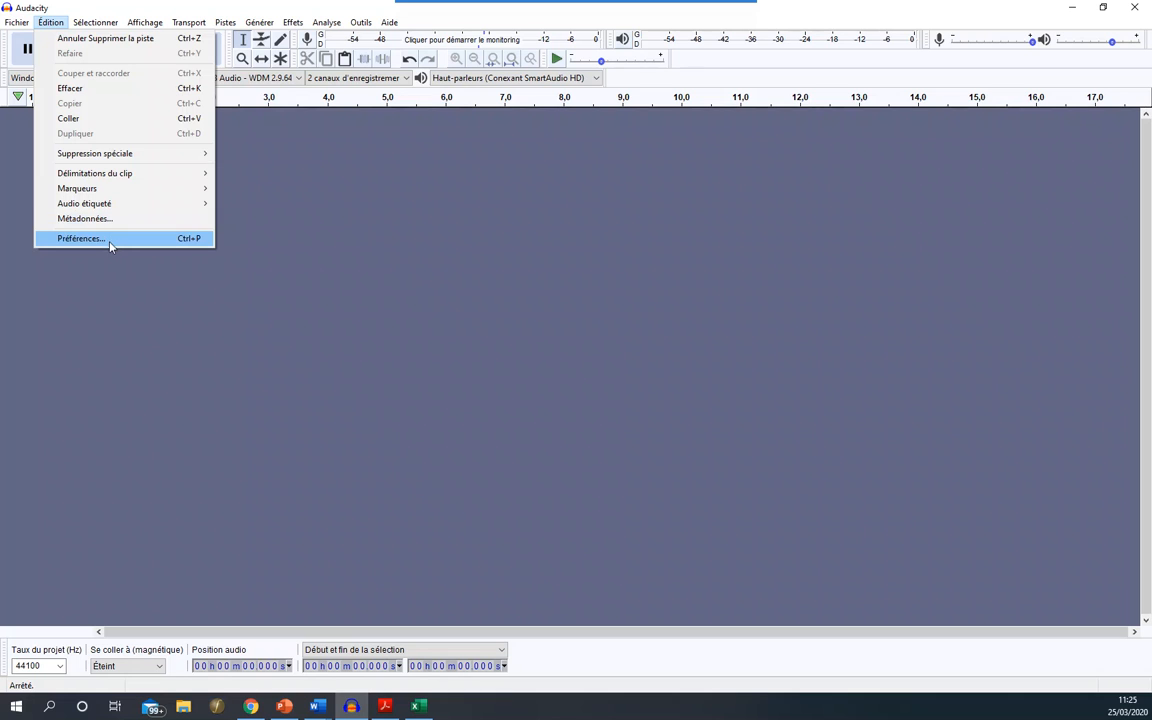
{"action": "left_click", "coordinate": [185, 240]}
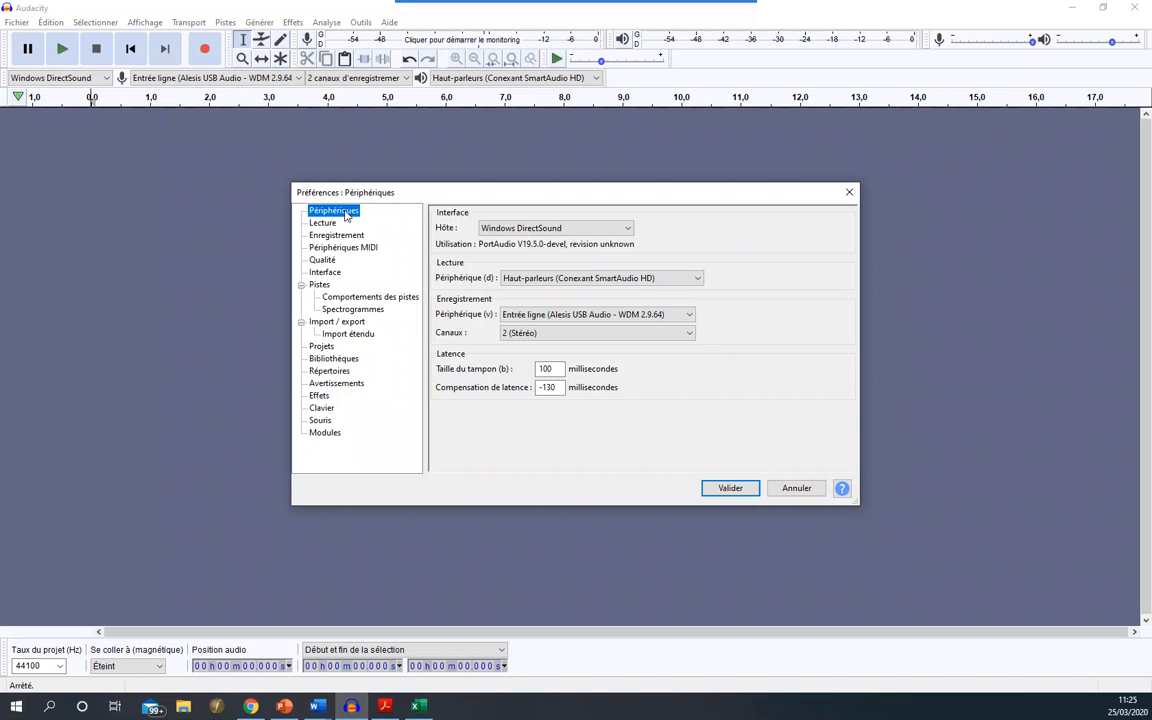
{"action": "left_click", "coordinate": [549, 281]}
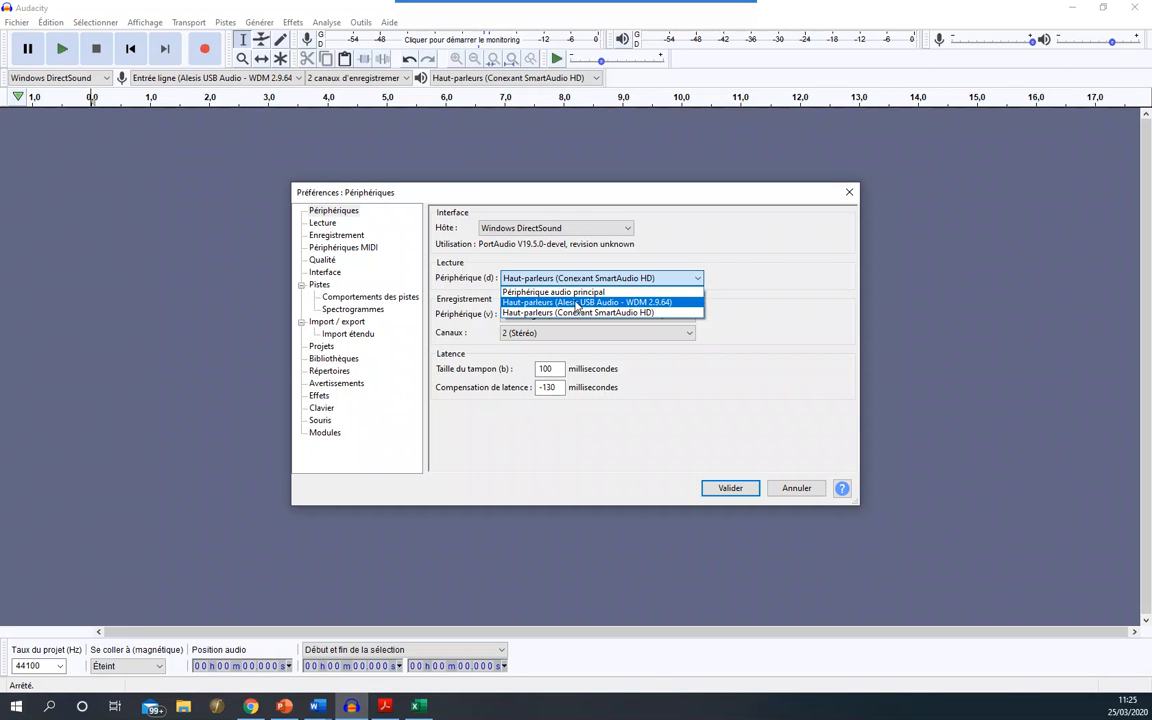
{"action": "left_click", "coordinate": [730, 298]}
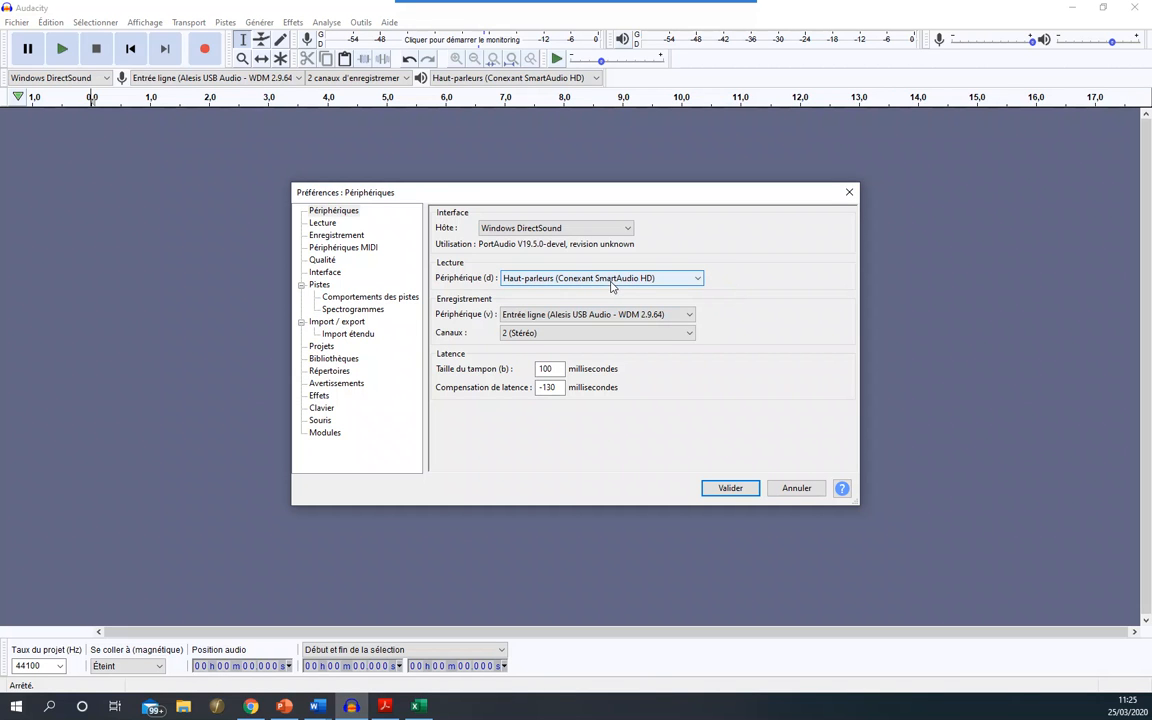
{"action": "left_click", "coordinate": [540, 281]}
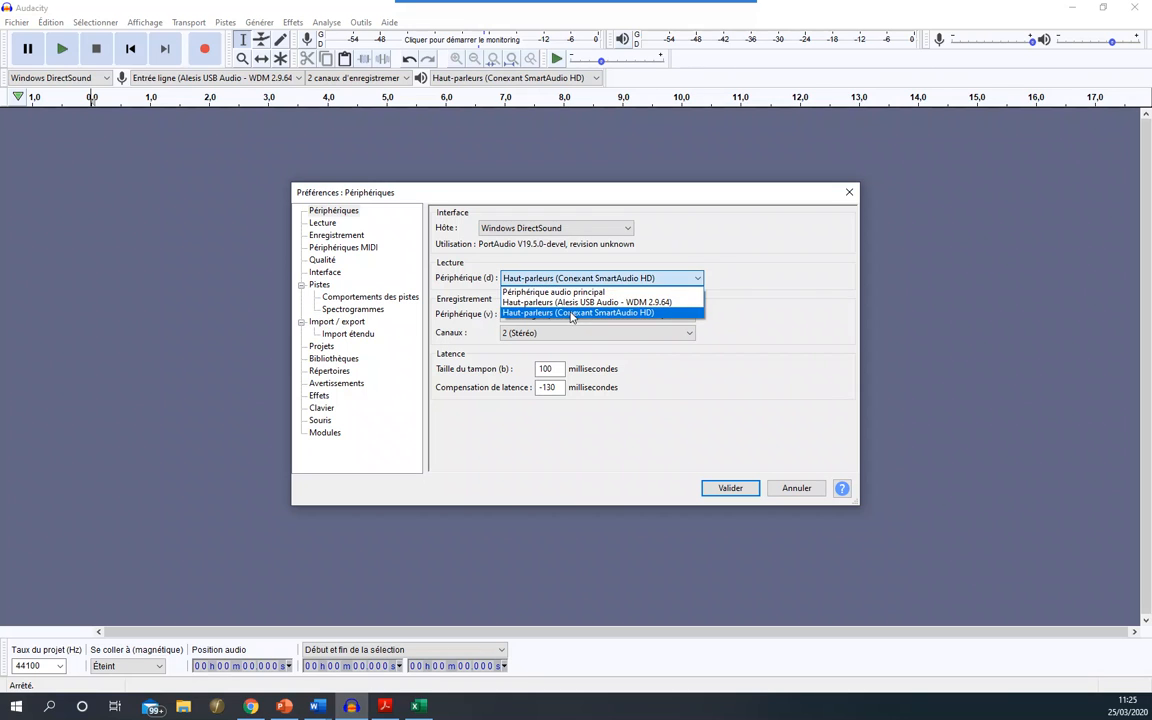
{"action": "left_click", "coordinate": [814, 299]}
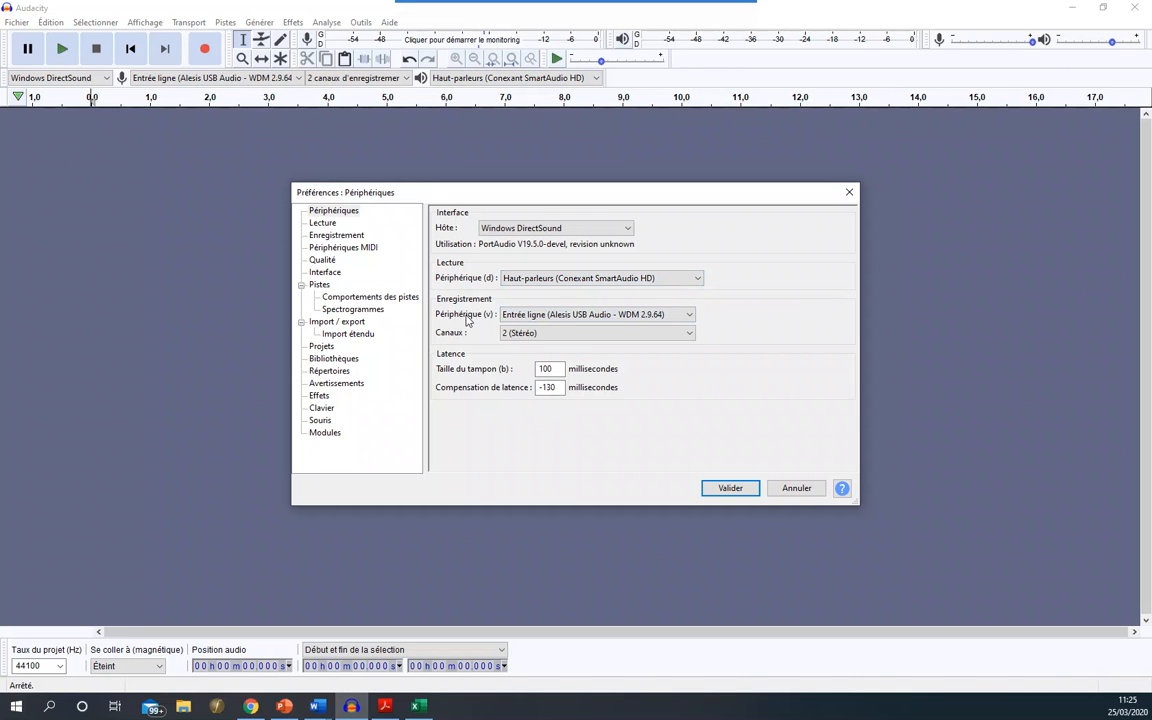
{"action": "left_click", "coordinate": [540, 318]}
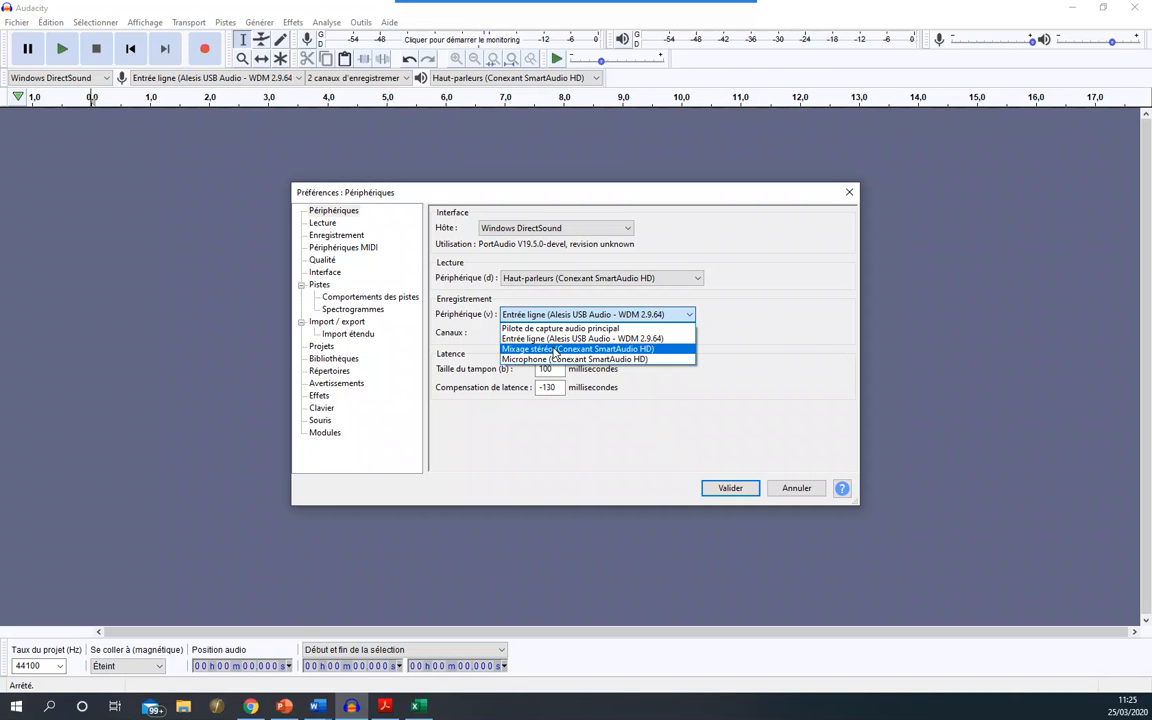
{"action": "left_click", "coordinate": [556, 349]}
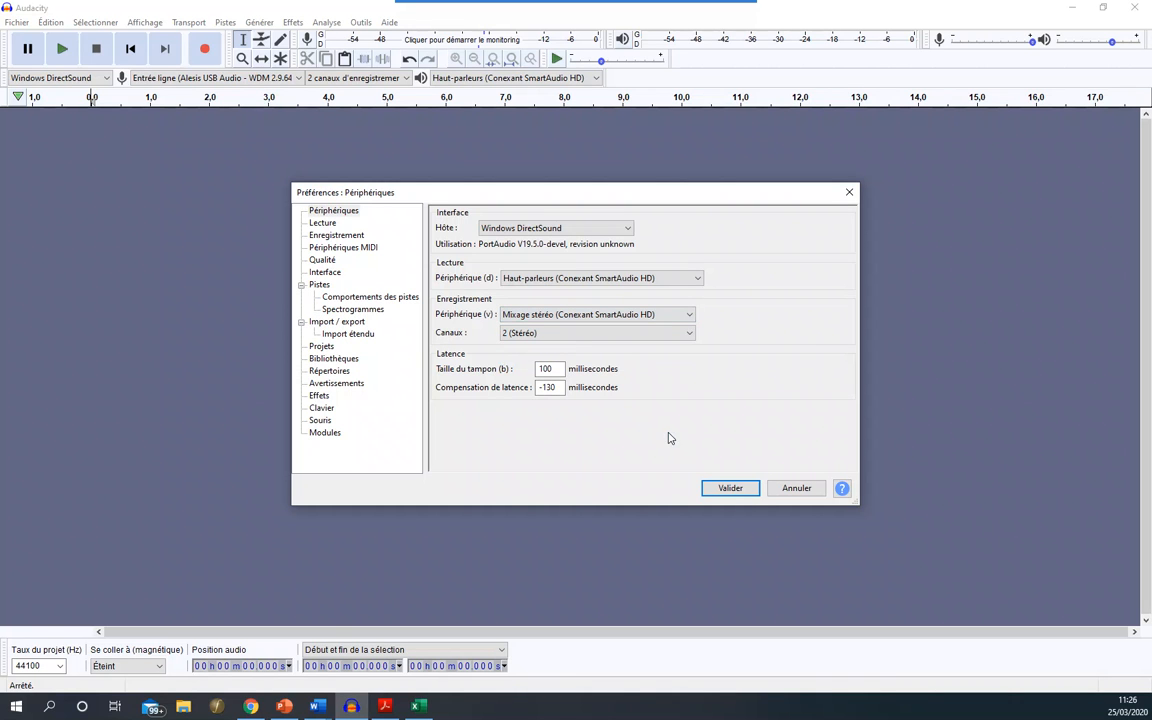
{"action": "left_click", "coordinate": [727, 489]}
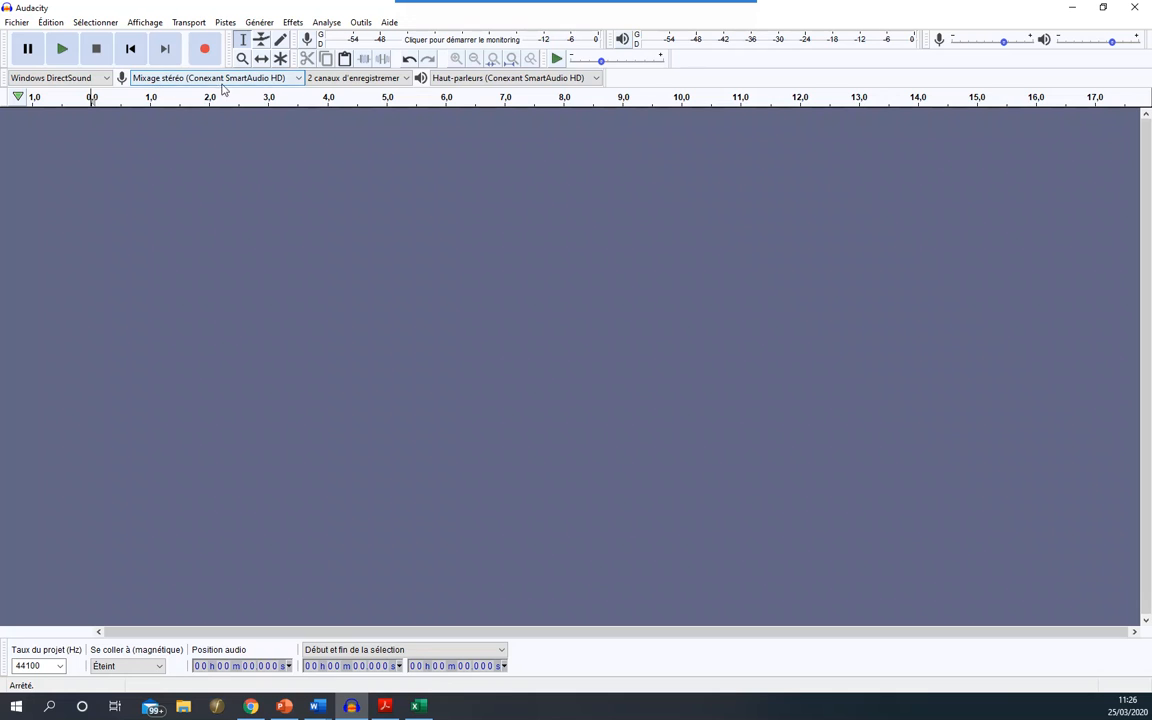
- Choose 2 stereo recording channels and start recording the computer's audio
{"action": "left_click", "coordinate": [363, 83]}
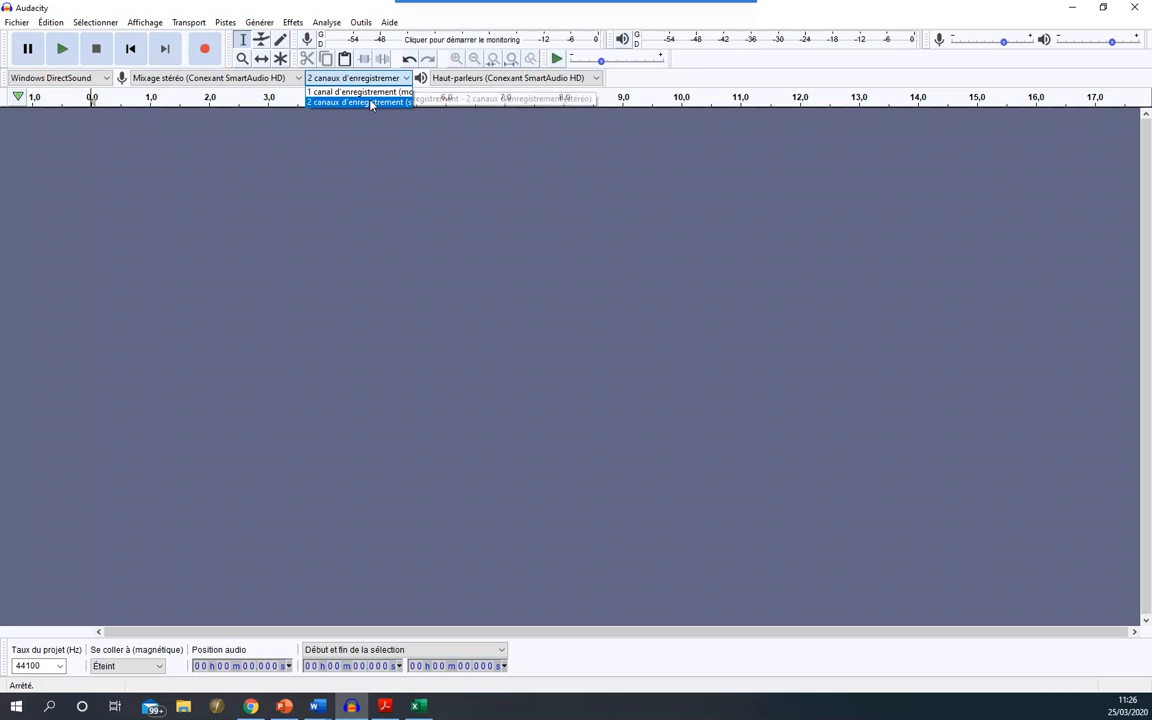
{"action": "left_click", "coordinate": [370, 104]}
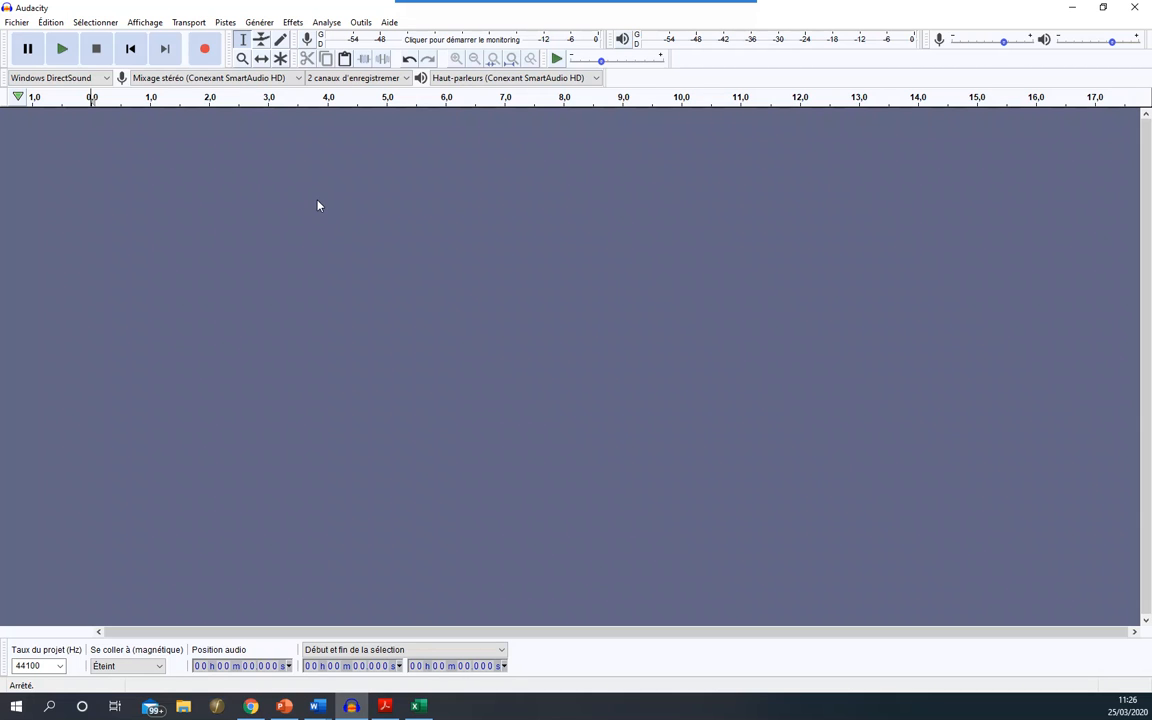
{"action": "left_click", "coordinate": [205, 50]}
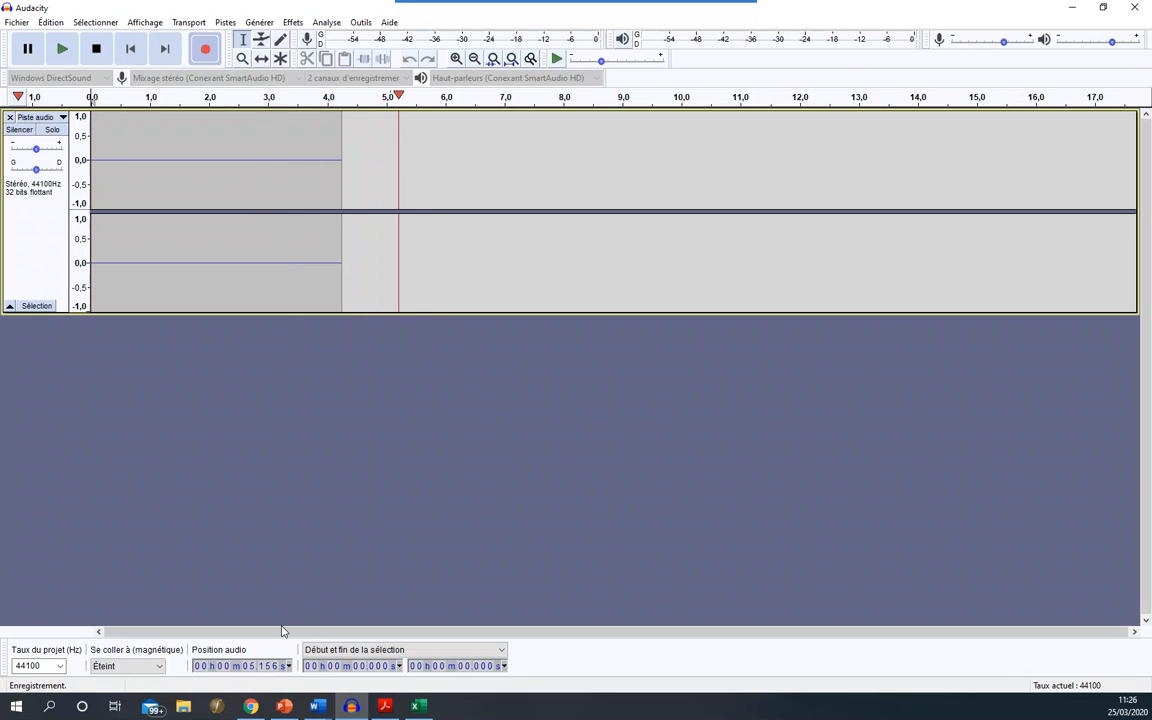
- Switch to Chrome and start the Alpha version of the Incredibox web demo
{"action": "left_click", "coordinate": [253, 707]}
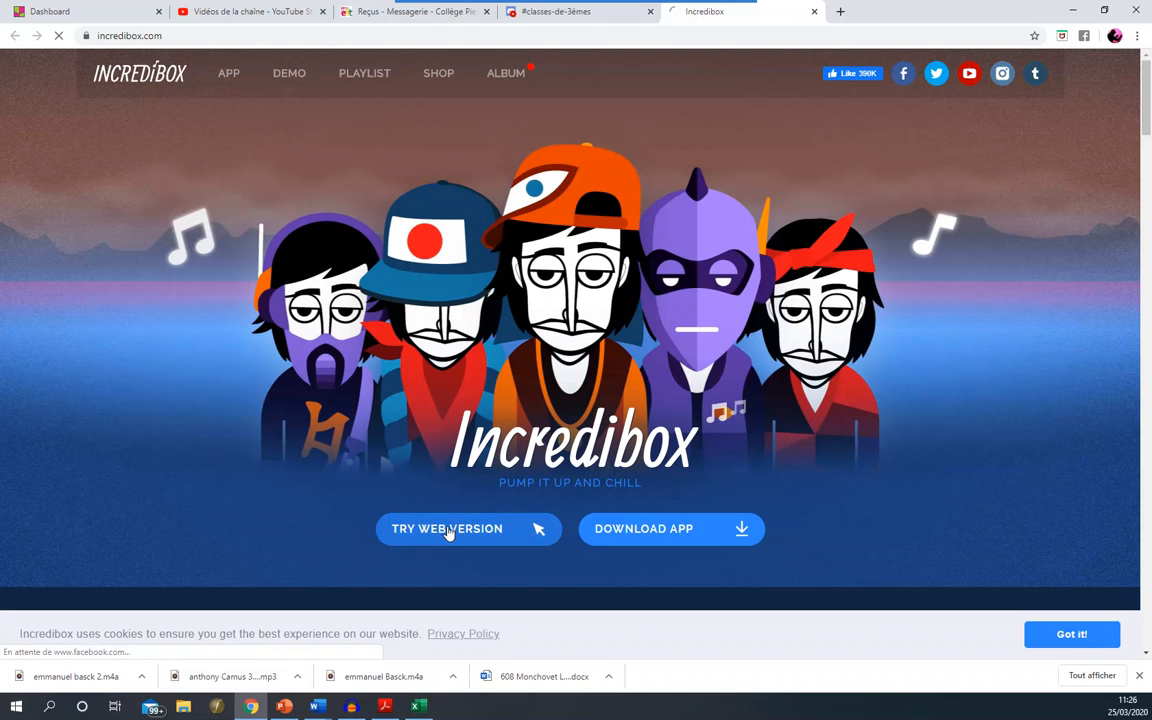
{"action": "left_click", "coordinate": [448, 530]}
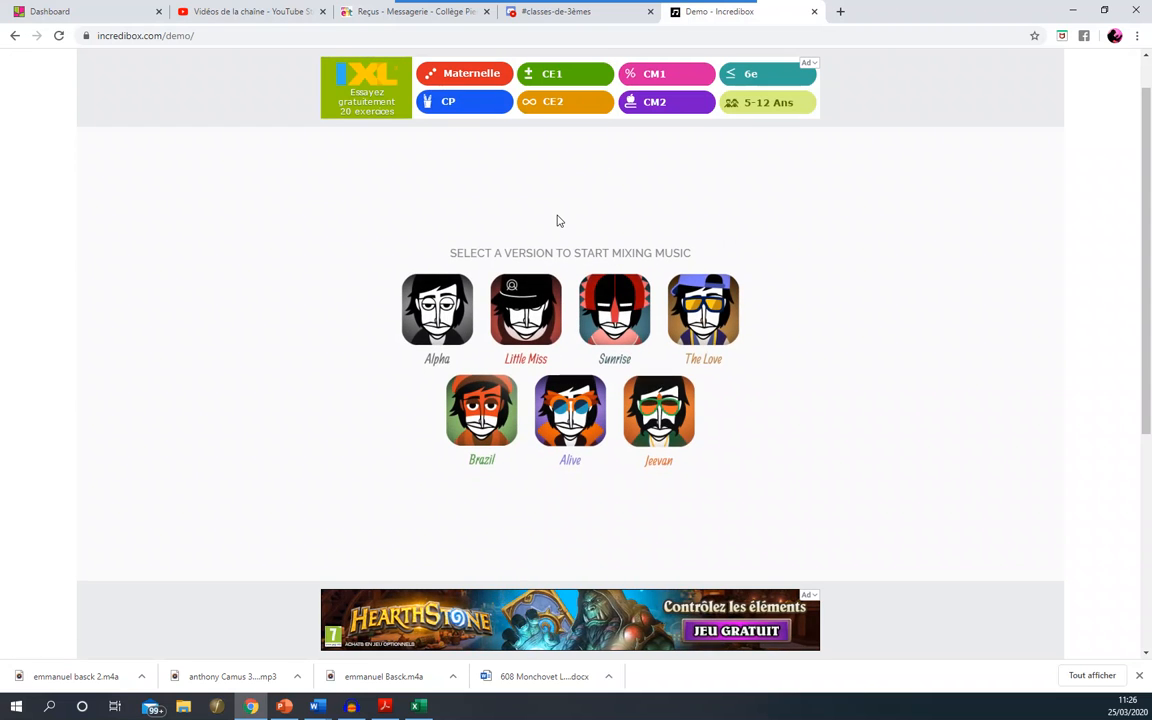
{"action": "left_click", "coordinate": [445, 318]}
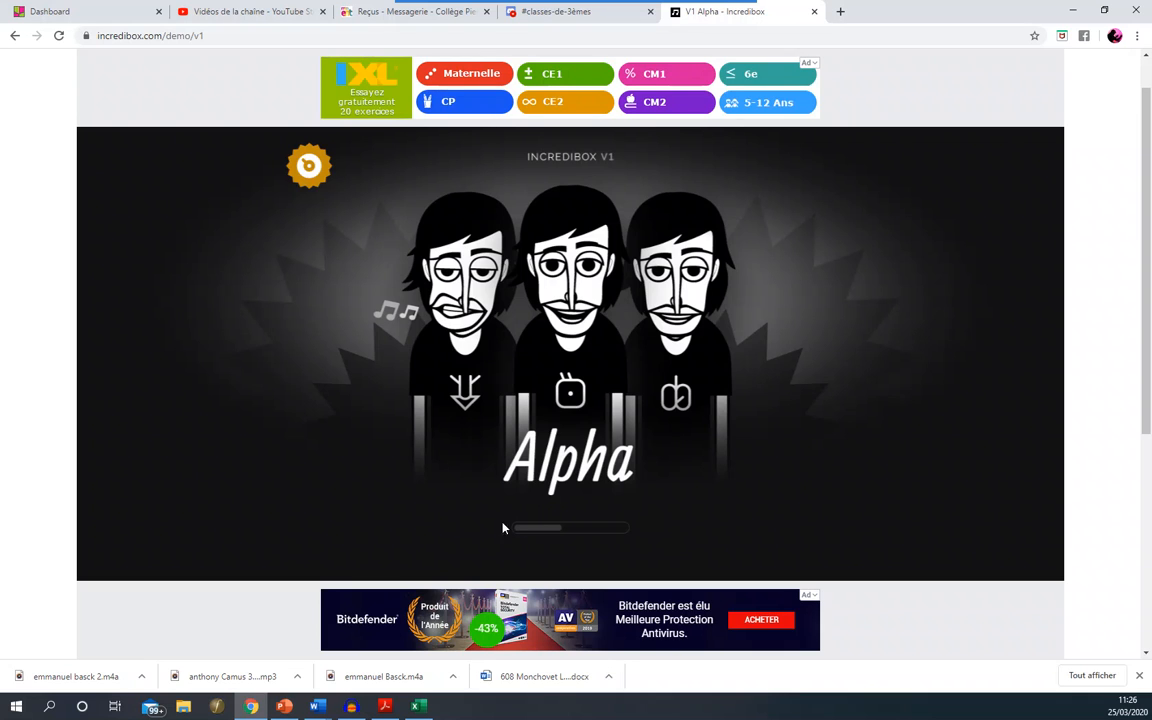
{"action": "mouse_move", "coordinate": [352, 708]}
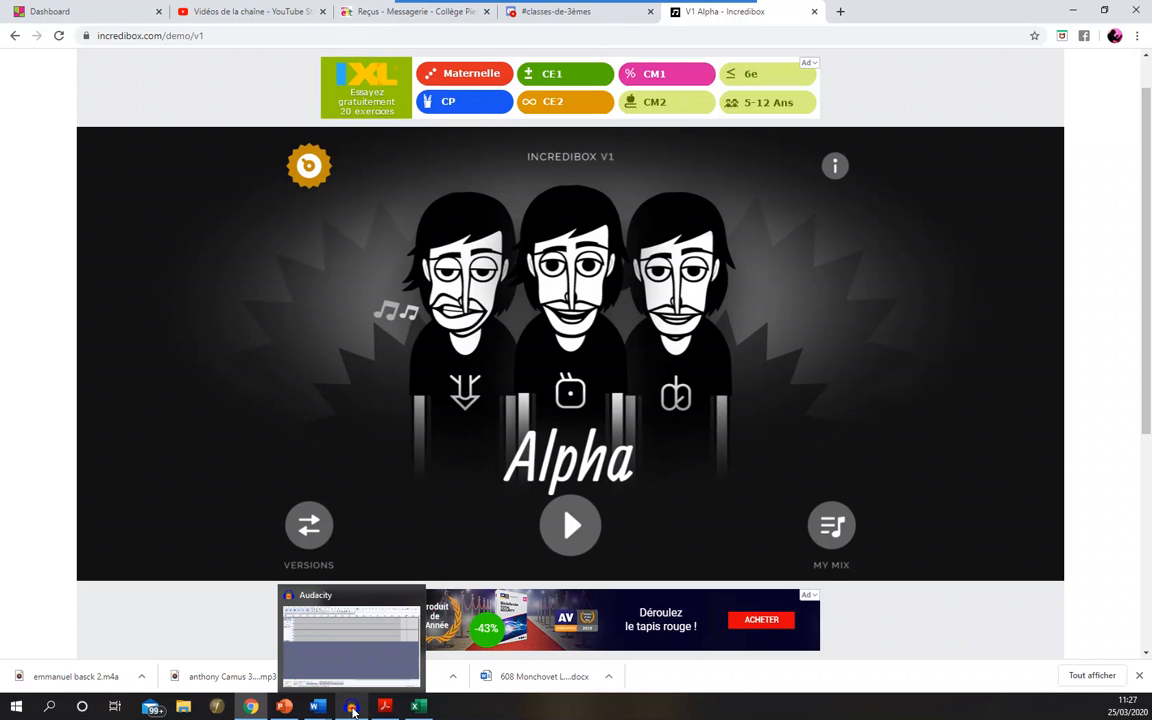
{"action": "left_click", "coordinate": [567, 535]}
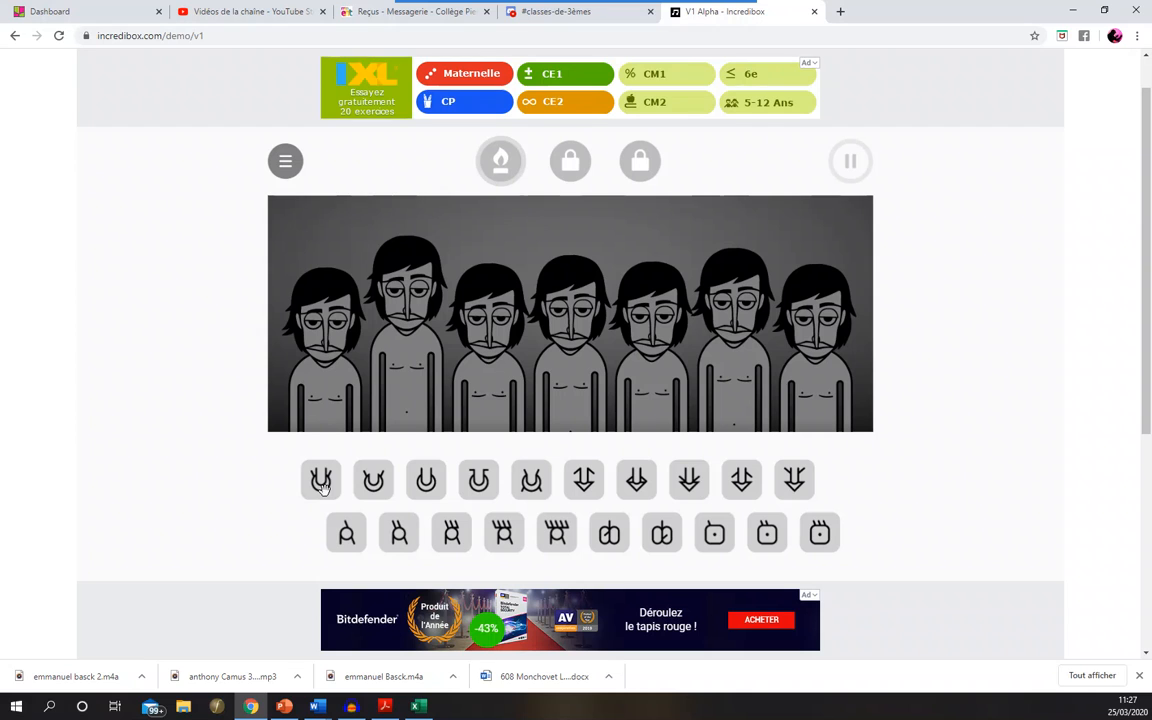
- Assign the first sound of the upper row to the leftmost Incredibox character so that its loop plays
{"action": "left_click_drag", "start_coordinate": [322, 486], "coordinate": [311, 398]}
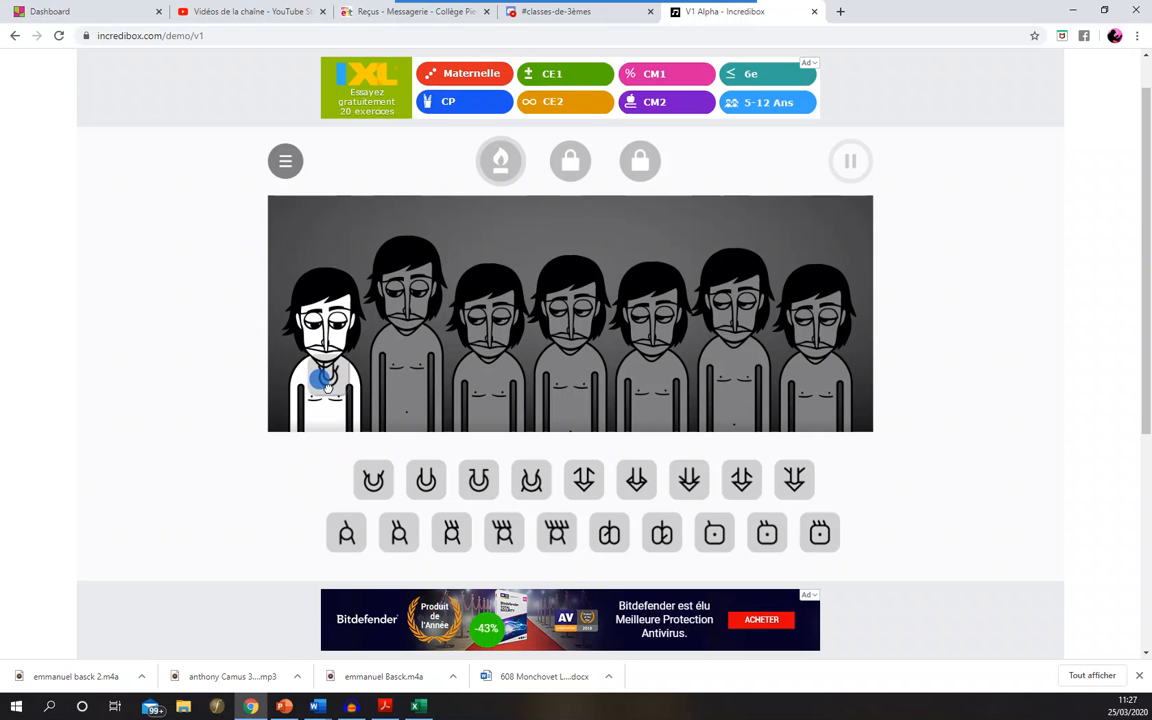
{"action": "left_click", "coordinate": [326, 385]}
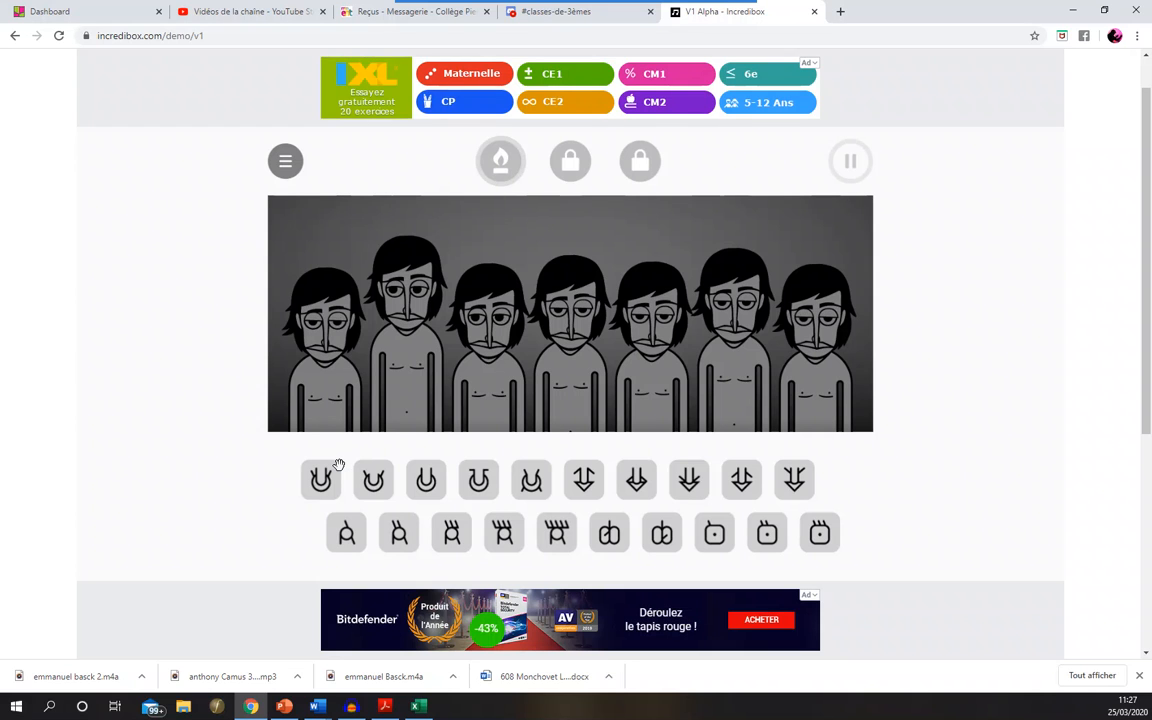
{"action": "mouse_move", "coordinate": [324, 483]}
{"action": "left_mouse_down"}
{"action": "mouse_move", "coordinate": [309, 399]}
{"action": "mouse_move", "coordinate": [320, 492]}
{"action": "left_mouse_up"}
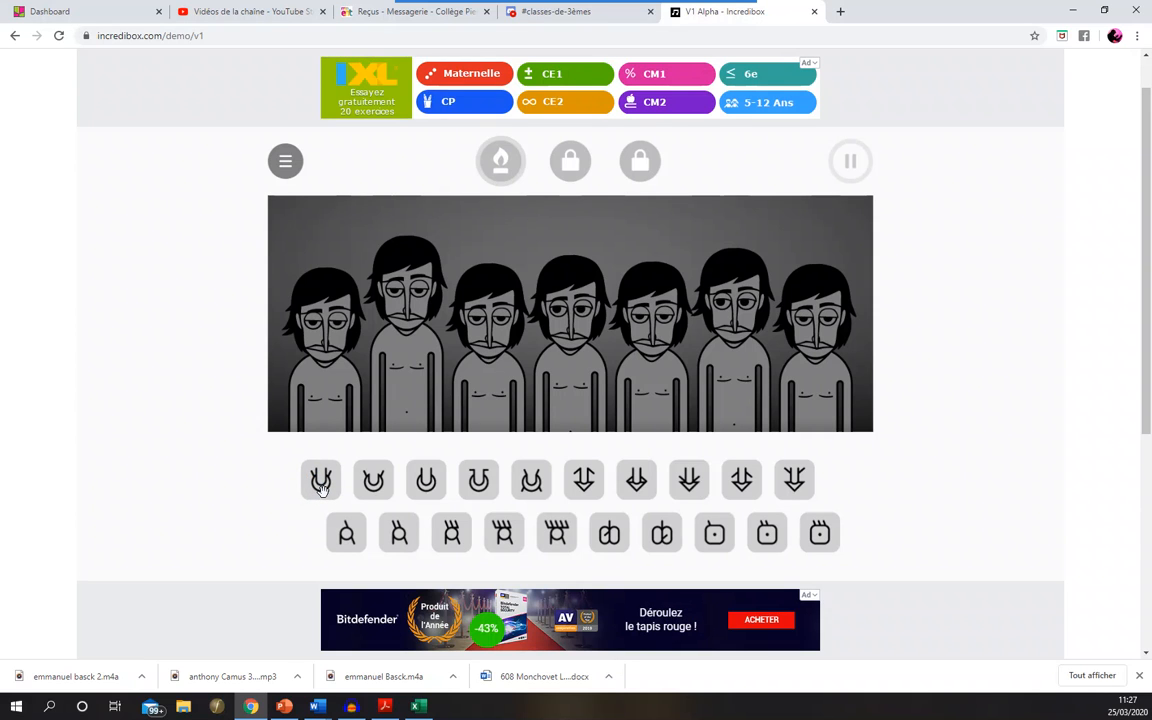
{"action": "left_click", "coordinate": [321, 483]}
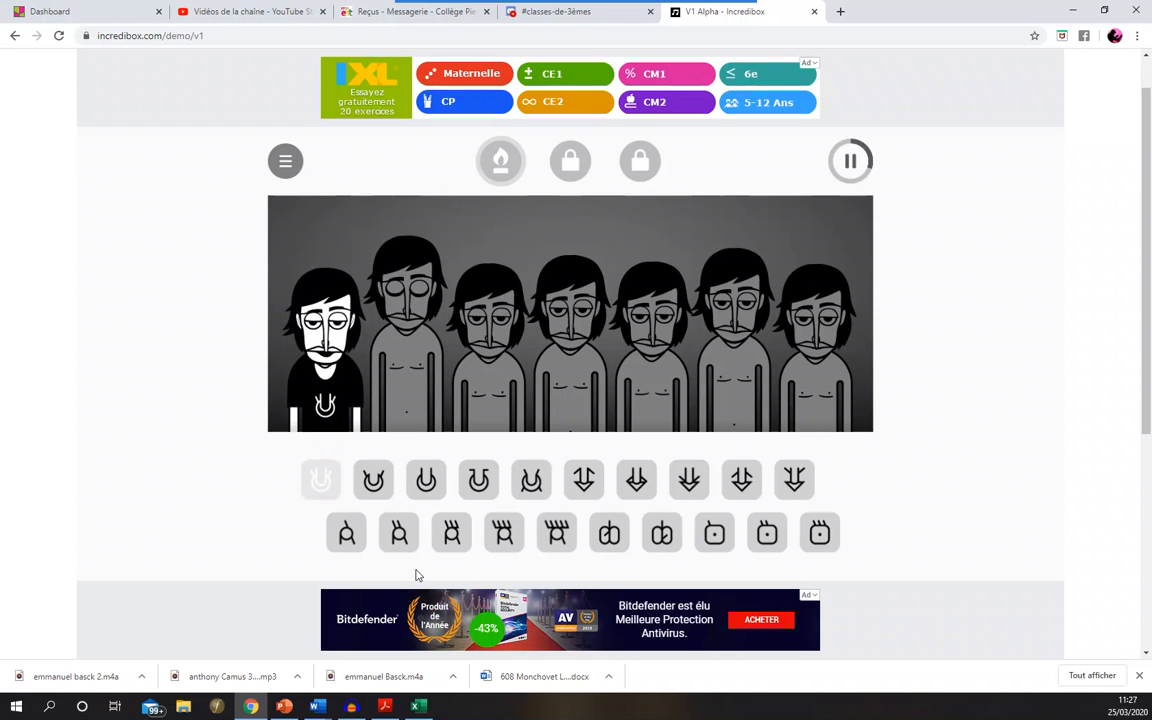
- Check the running recording in Audacity, return to Incredibox, and remove the sound from the leftmost character
{"action": "left_click", "coordinate": [352, 705]}
{"action": "left_click", "coordinate": [352, 705]}
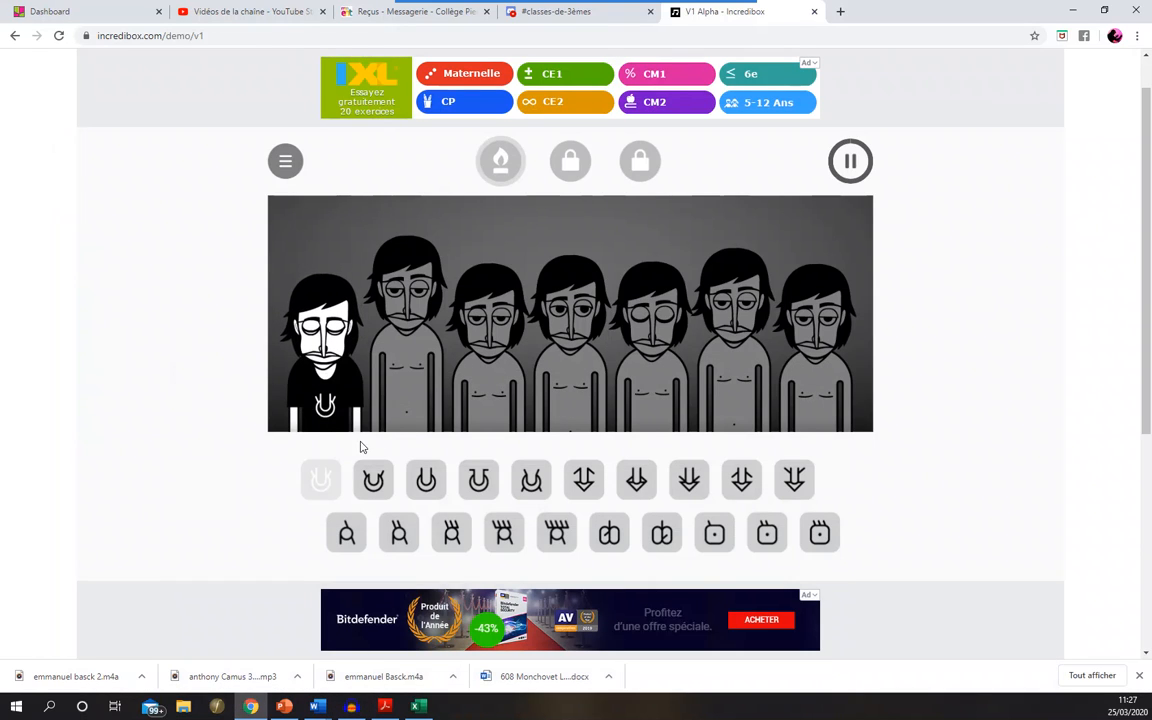
{"action": "left_click", "coordinate": [313, 442]}
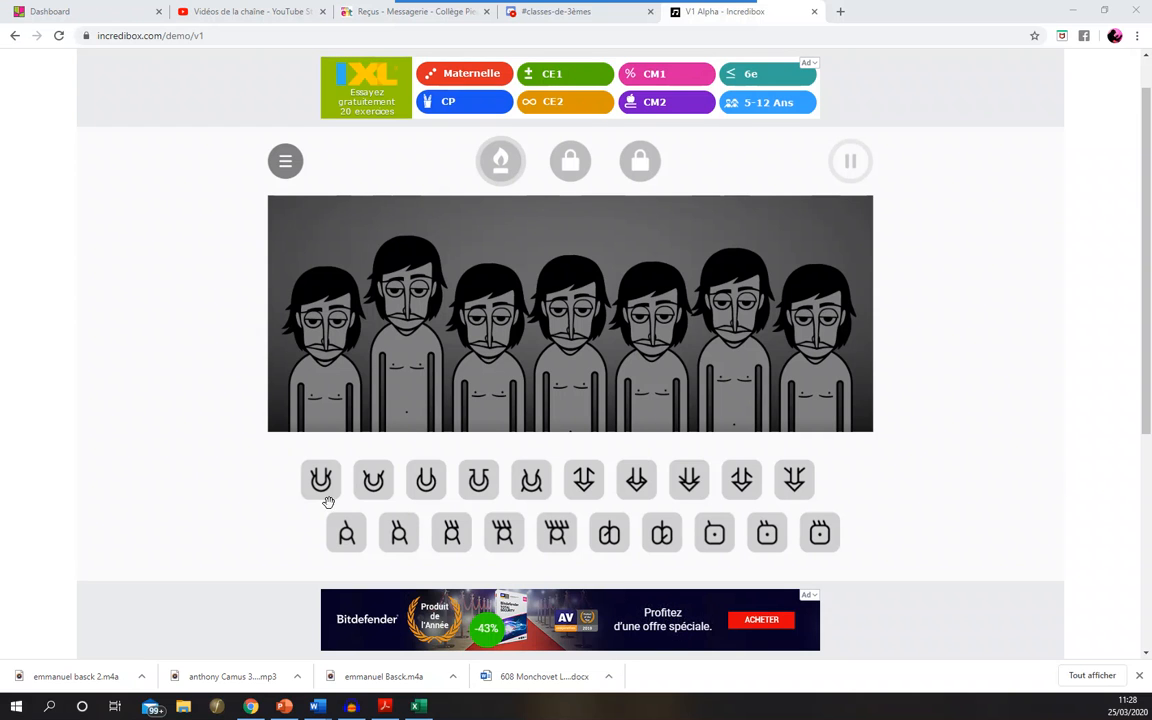
- Assign the first upper-row sound to the leftmost character, check the running recording in Audacity, and return to Incredibox
{"action": "left_click_drag", "start_coordinate": [328, 502], "coordinate": [311, 405]}
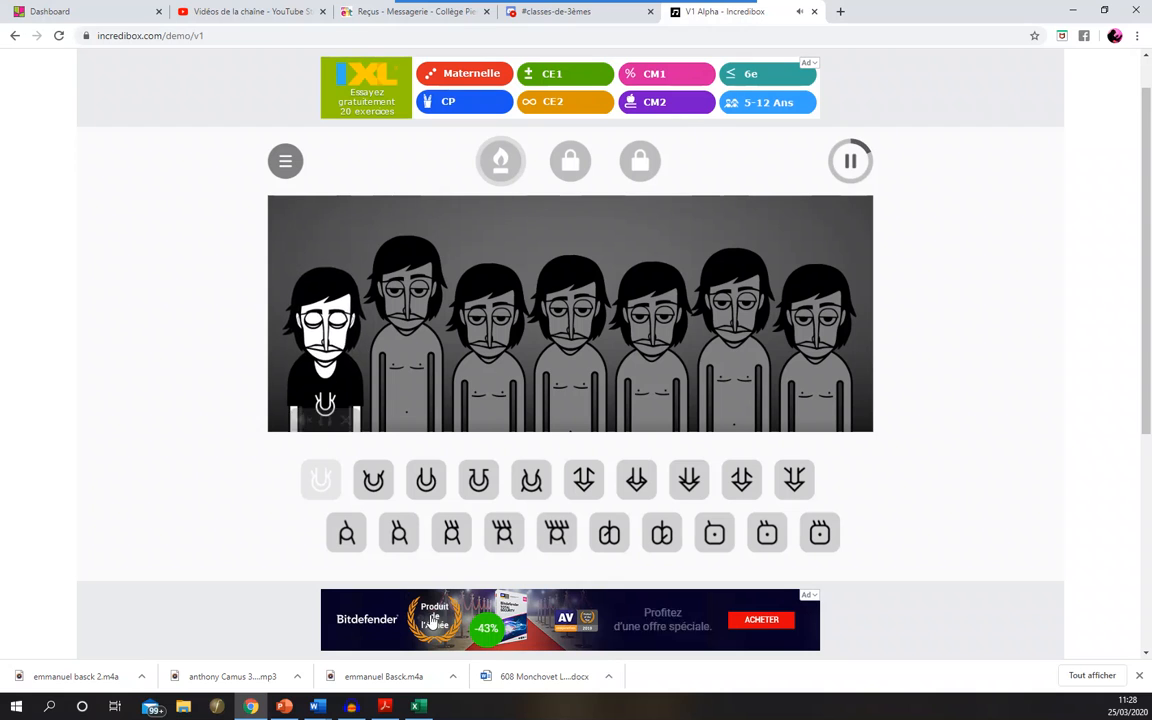
{"action": "left_click", "coordinate": [361, 707]}
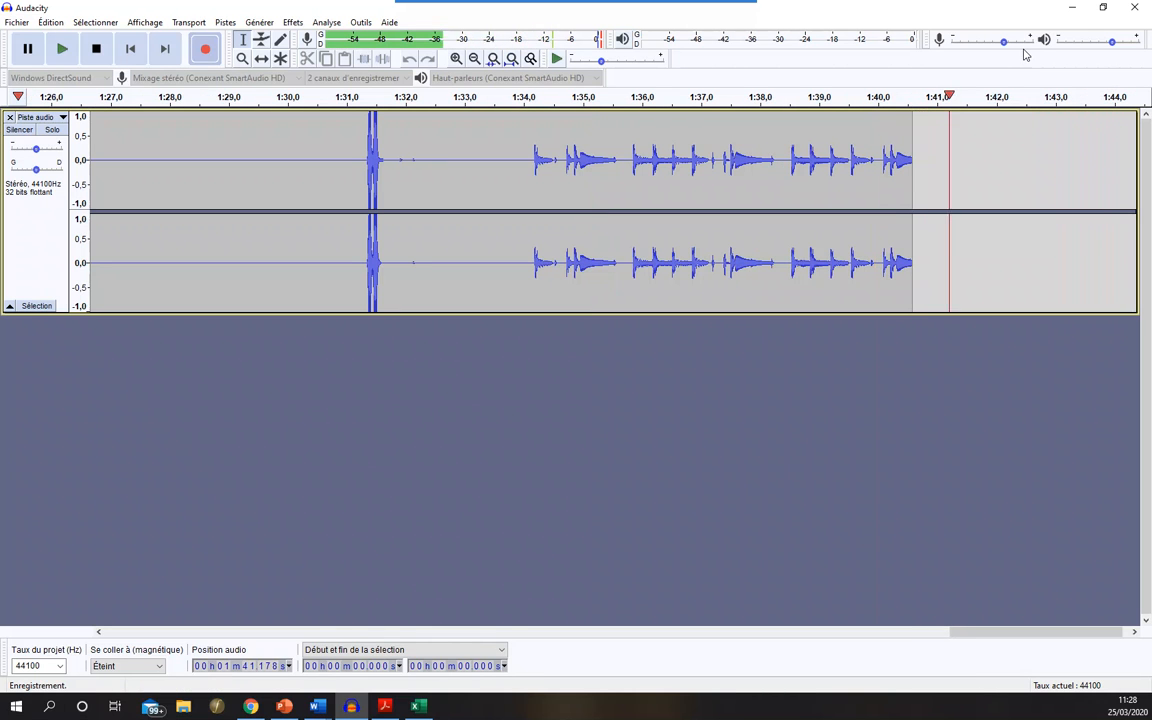
{"action": "left_click", "coordinate": [1073, 9]}
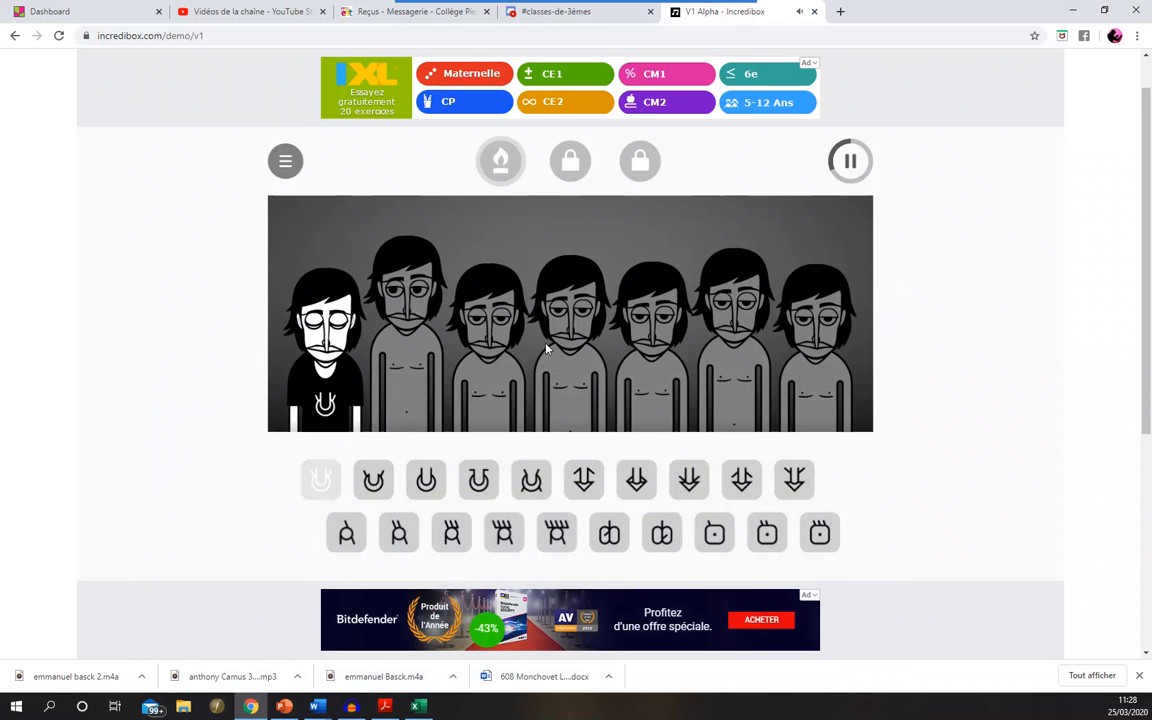
- Assign the fourth upper-row sound to the second character and the sixth lower-row sound to the sixth, and check the recording in Audacity
{"action": "left_click_drag", "start_coordinate": [478, 480], "coordinate": [430, 384]}
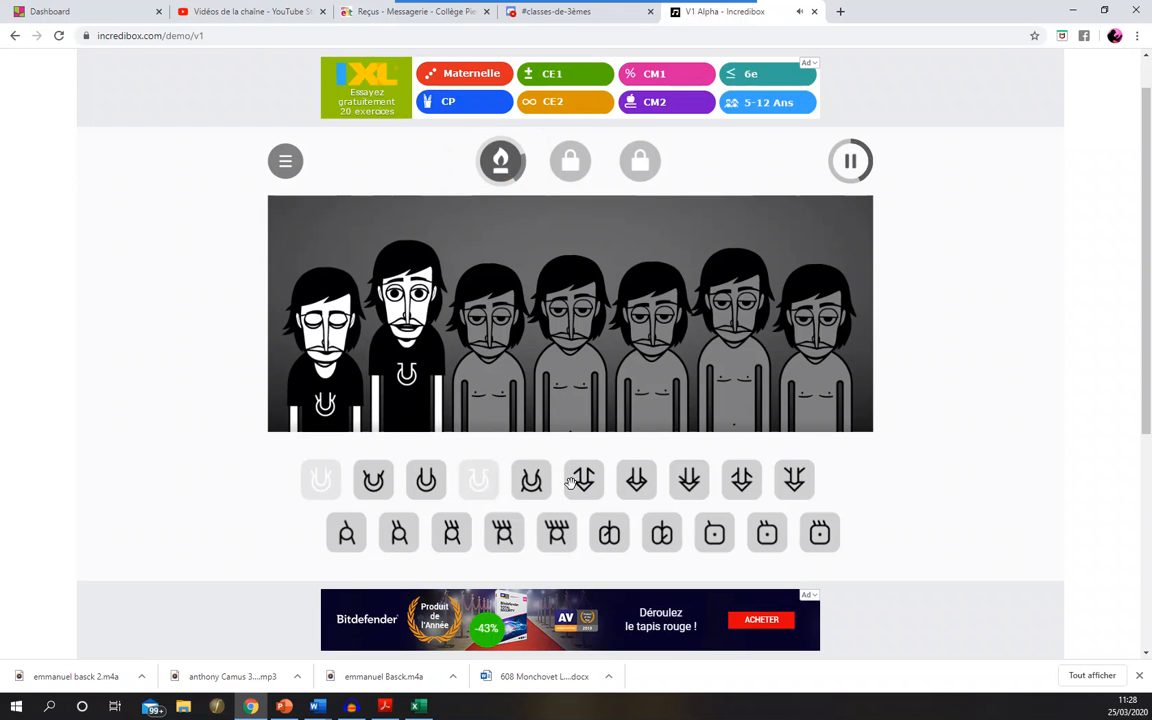
{"action": "left_click_drag", "start_coordinate": [610, 535], "coordinate": [712, 383]}
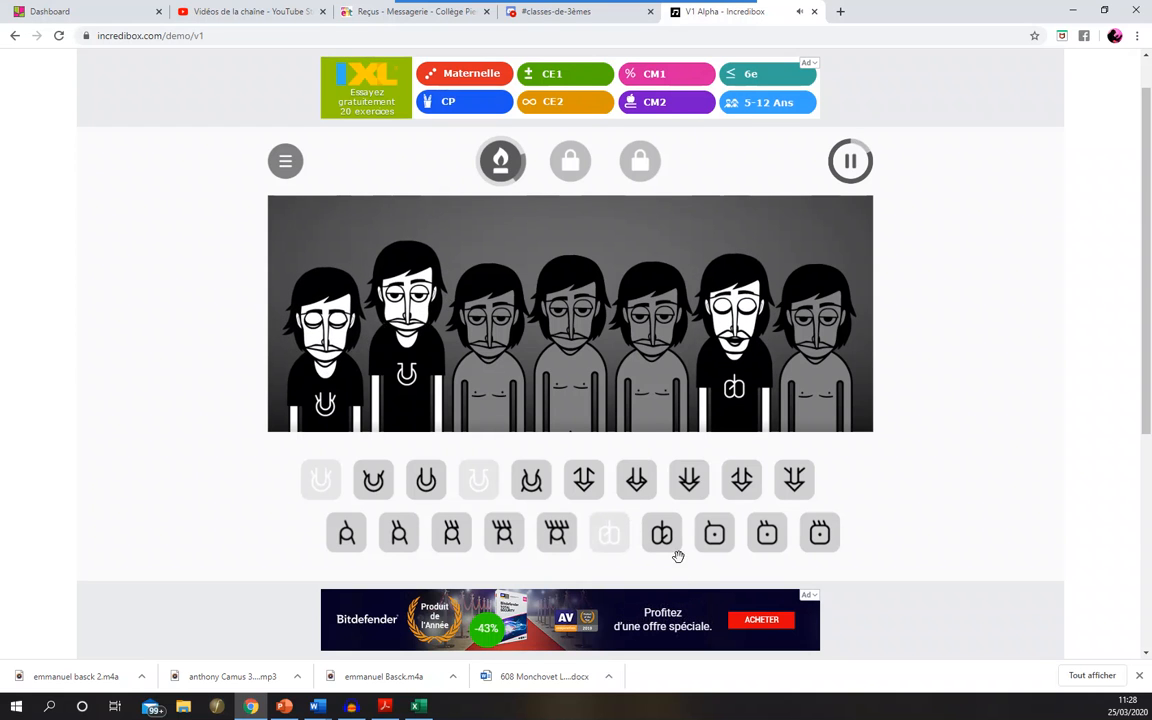
{"action": "left_click", "coordinate": [352, 707]}
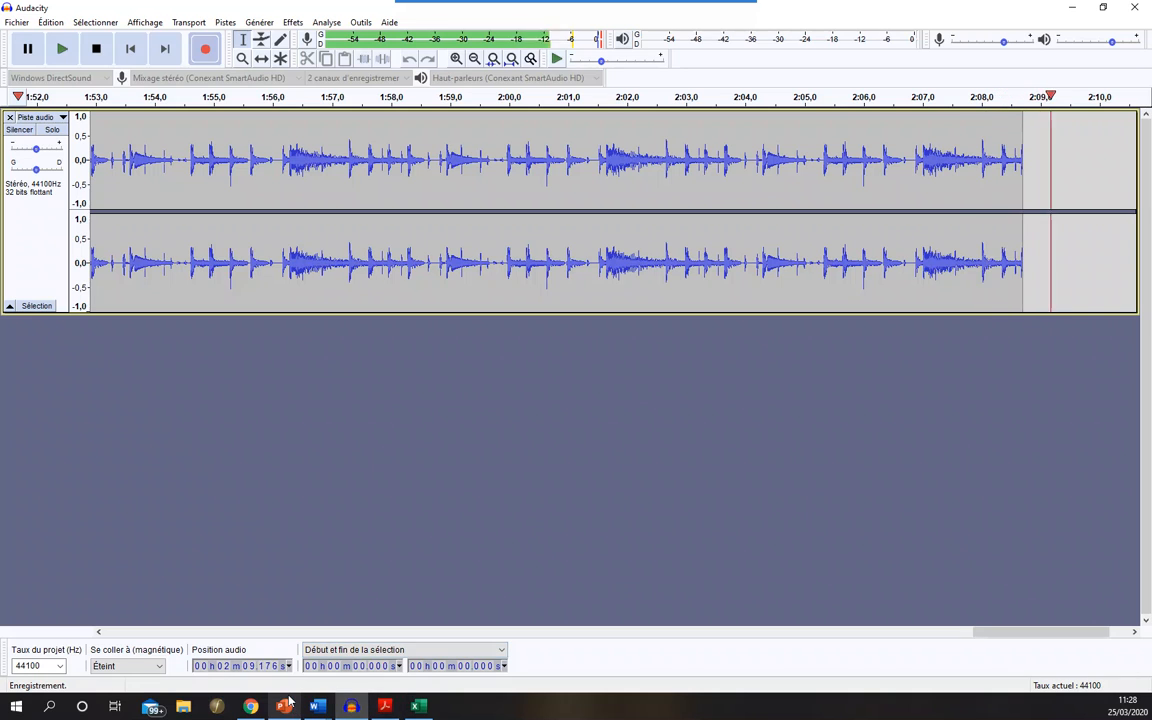
{"action": "mouse_move", "coordinate": [252, 708]}
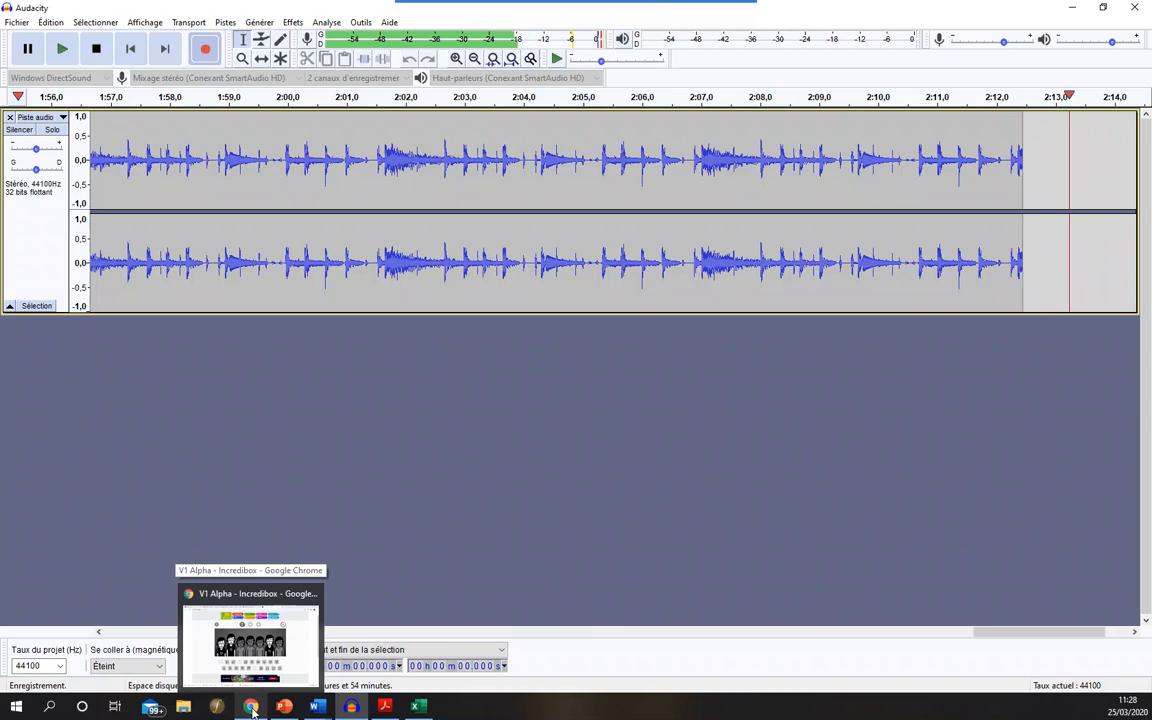
{"action": "left_click", "coordinate": [252, 708]}
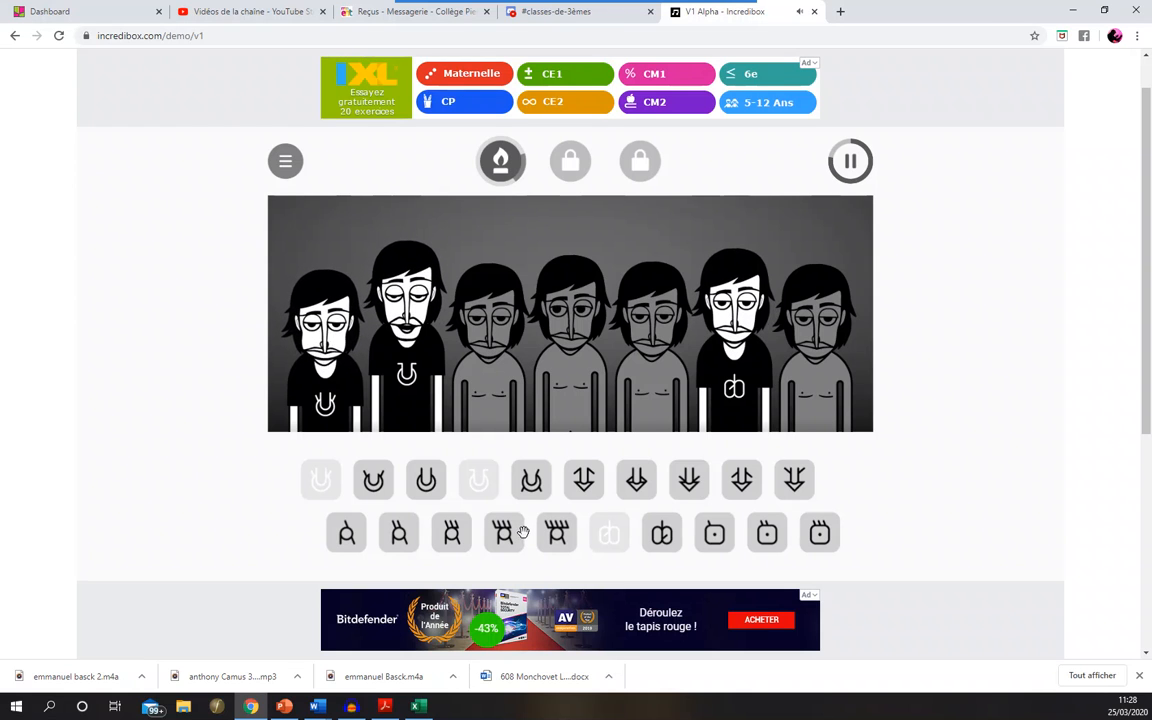
- Assign the seventh, third, eighth and first lower-row sounds to the fourth, third, fifth and seventh characters respectively
{"action": "left_click_drag", "start_coordinate": [661, 533], "coordinate": [576, 400]}
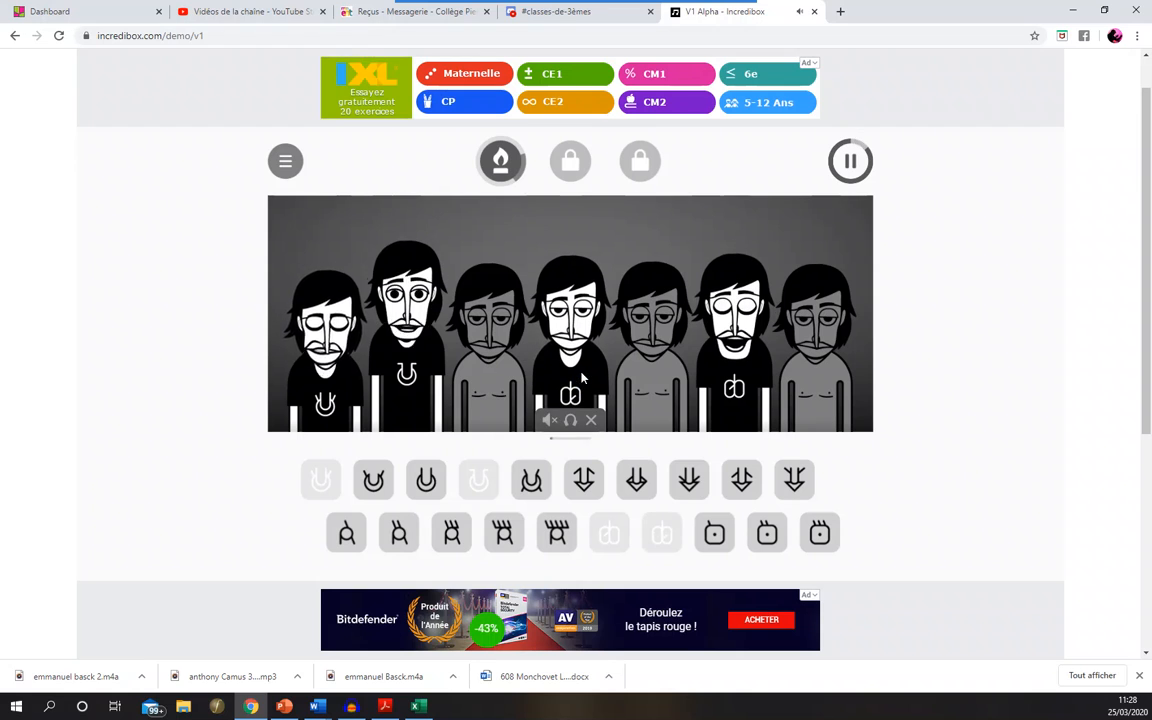
{"action": "left_click_drag", "start_coordinate": [452, 535], "coordinate": [482, 400]}
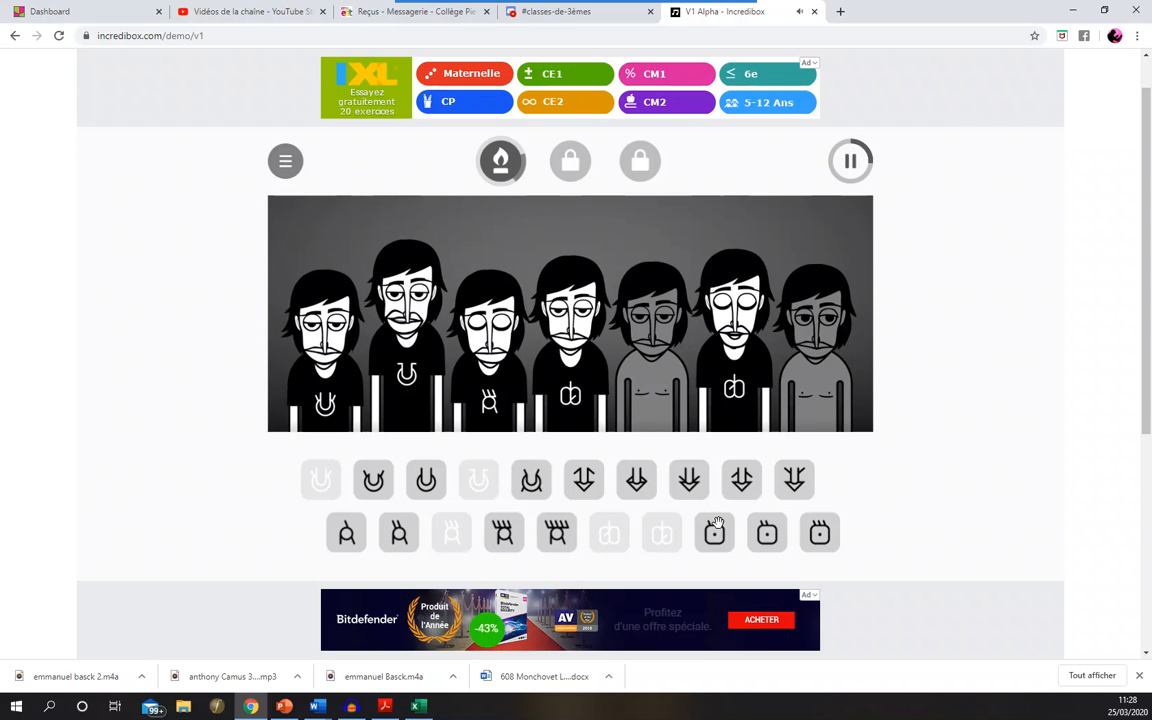
{"action": "left_click_drag", "start_coordinate": [716, 537], "coordinate": [655, 400]}
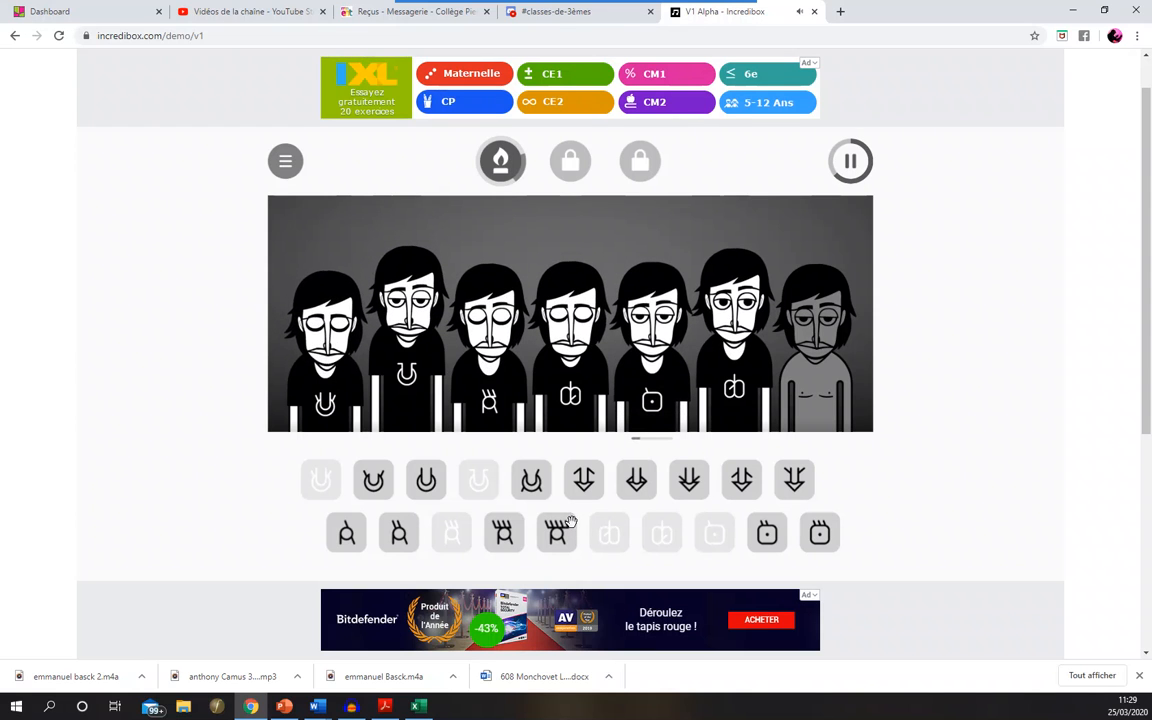
{"action": "left_click_drag", "start_coordinate": [366, 534], "coordinate": [815, 395]}
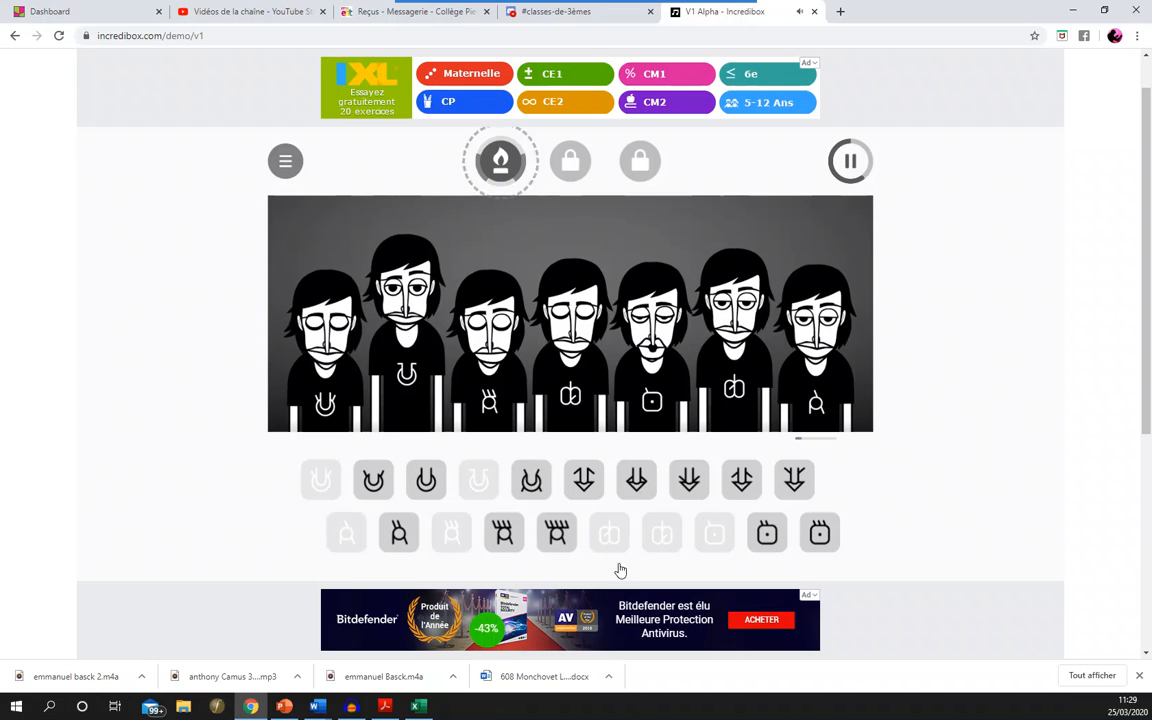
- Mute the fourth character, play it solo, and bring back the full mix of all seven characters
{"action": "mouse_move", "coordinate": [657, 428]}
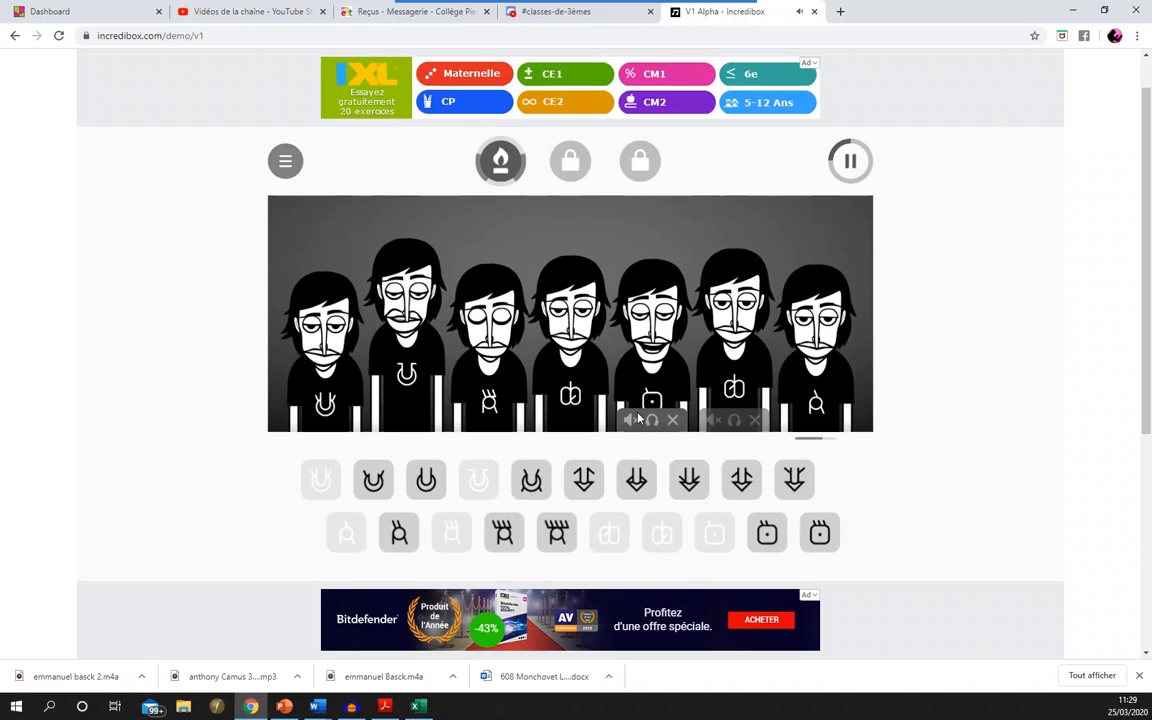
{"action": "mouse_move", "coordinate": [570, 422]}
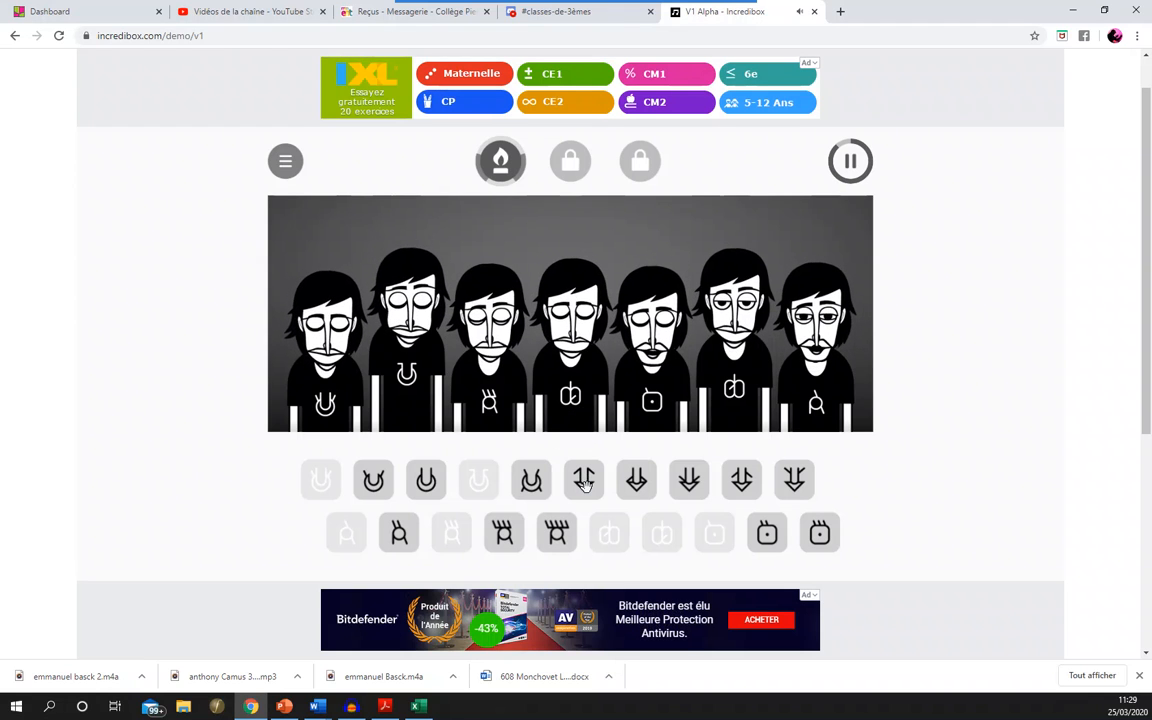
{"action": "mouse_move", "coordinate": [550, 370]}
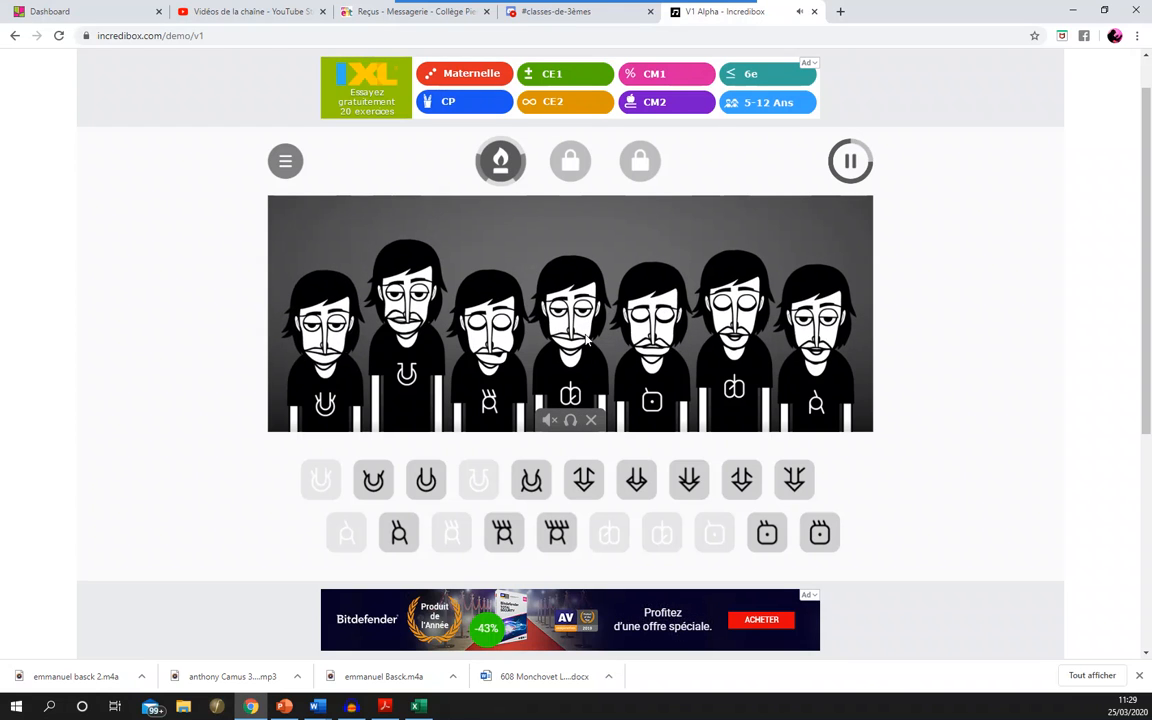
{"action": "left_click", "coordinate": [550, 421]}
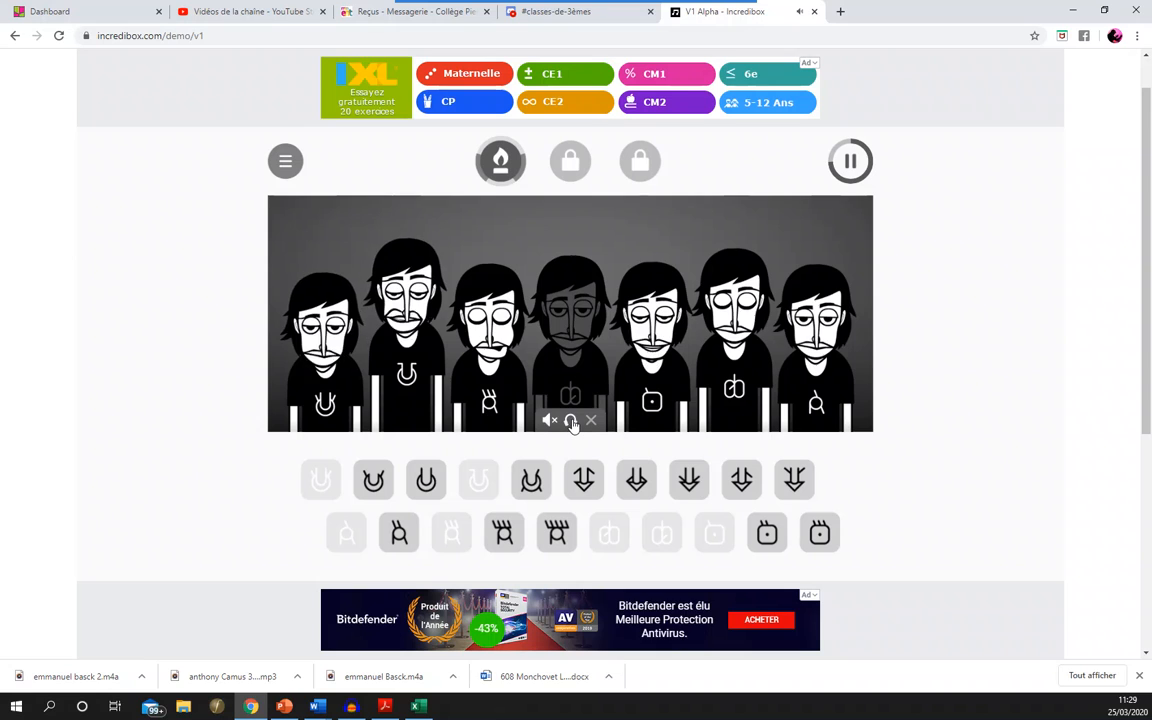
{"action": "left_click", "coordinate": [572, 421]}
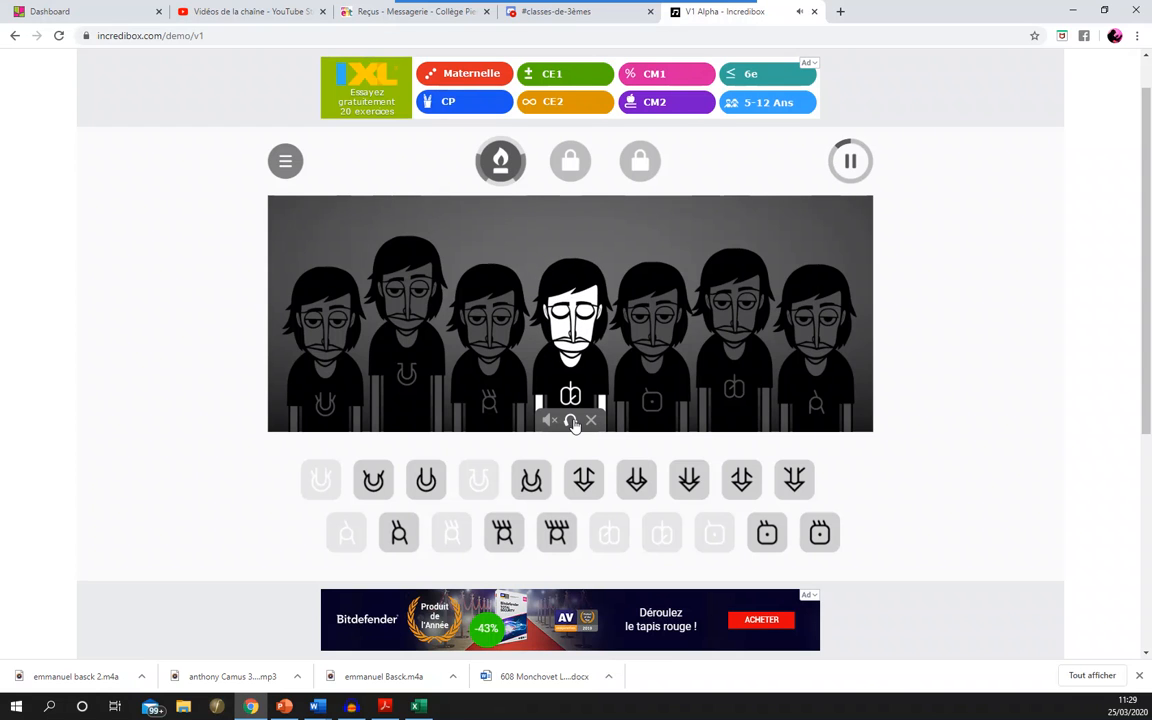
{"action": "left_click", "coordinate": [572, 421]}
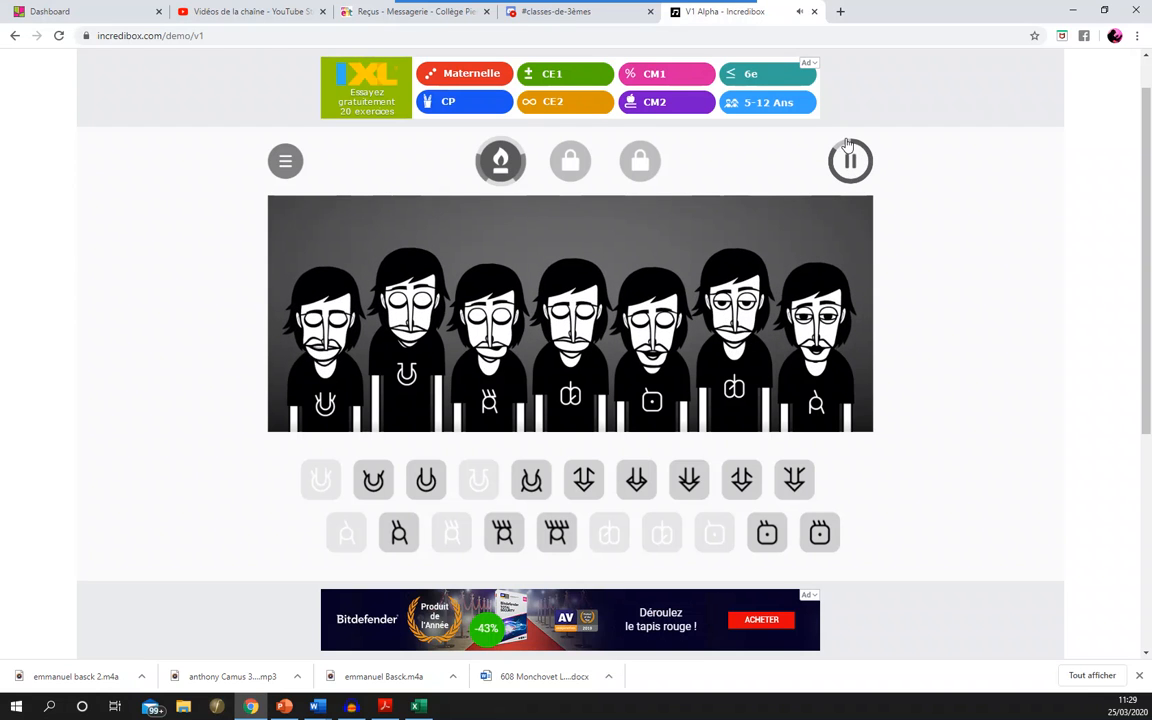
- Replace the sixth character's sound, trying the eighth upper-row sound and settling on the ninth
{"action": "mouse_move", "coordinate": [741, 327]}
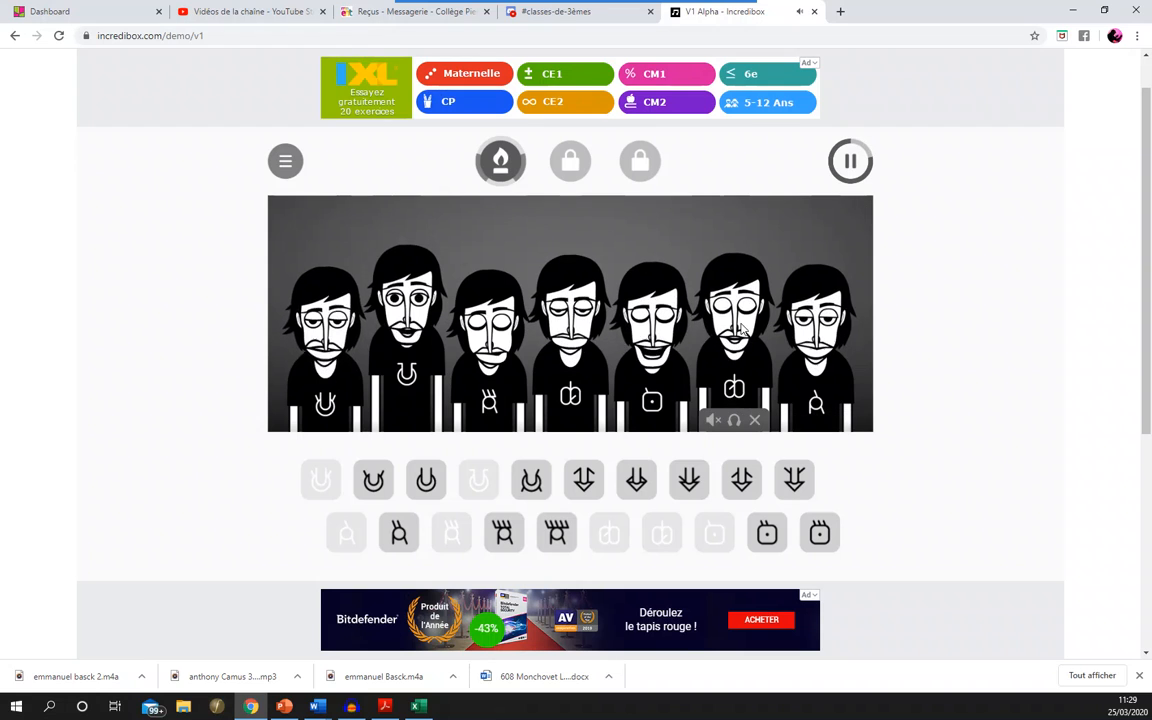
{"action": "left_click", "coordinate": [755, 421]}
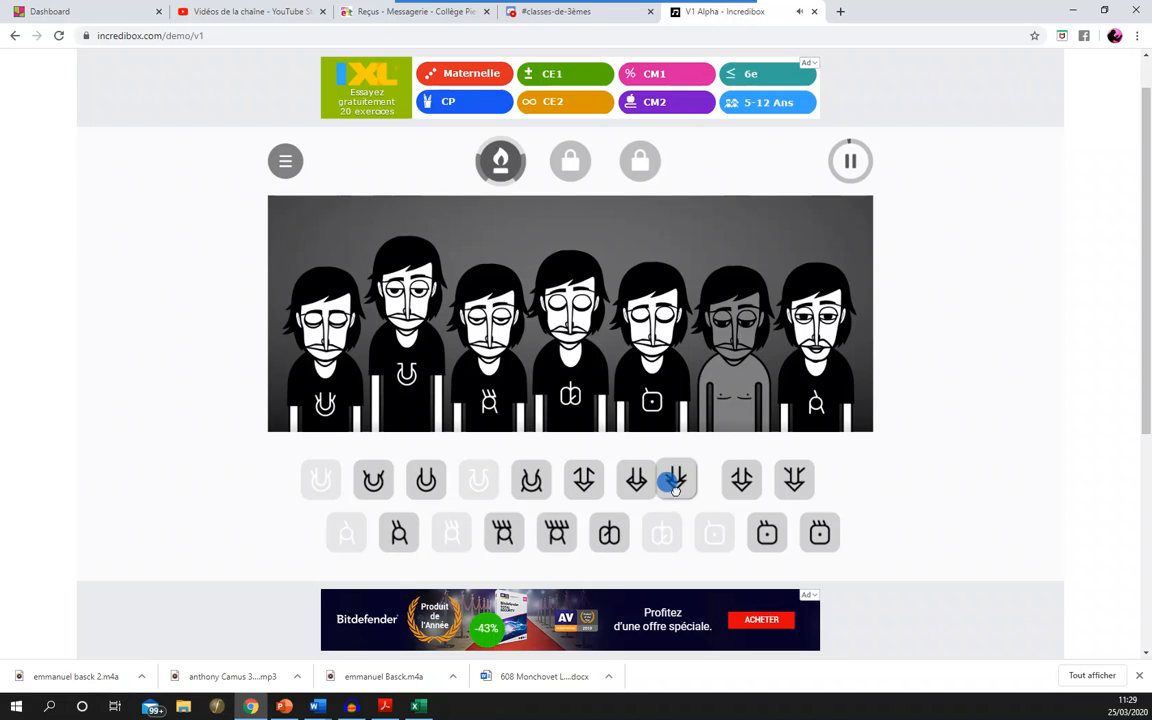
{"action": "left_click_drag", "start_coordinate": [689, 480], "coordinate": [727, 428]}
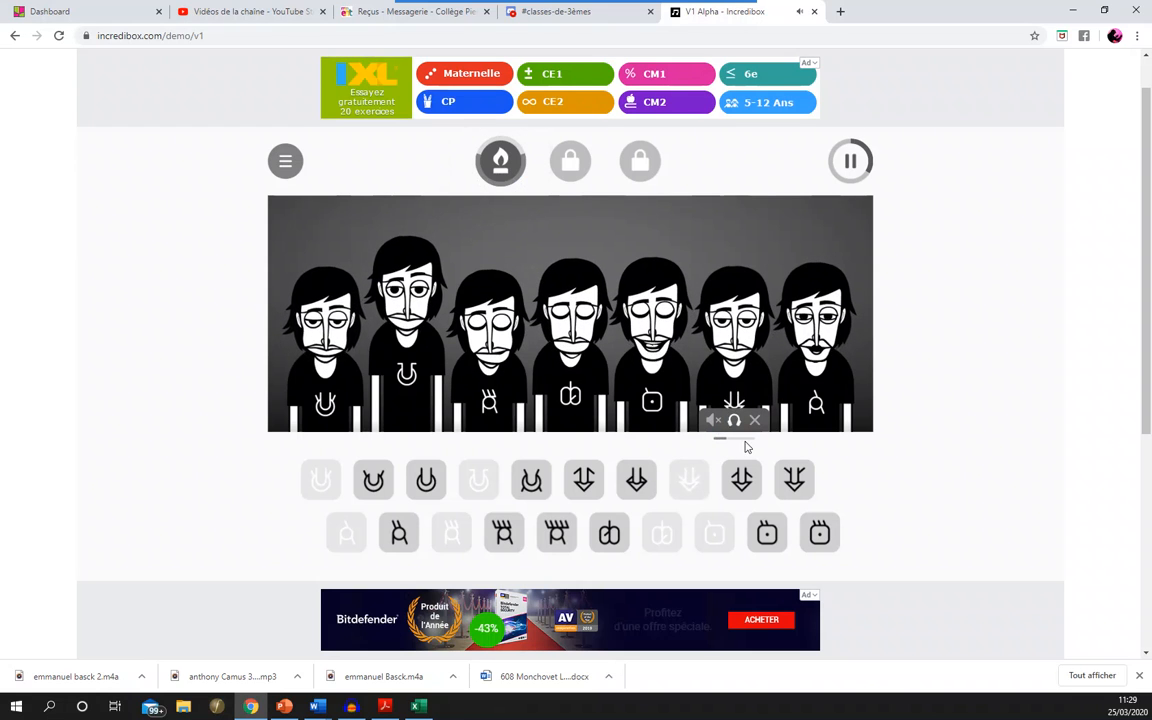
{"action": "left_click", "coordinate": [755, 421]}
{"action": "left_click_drag", "start_coordinate": [741, 478], "coordinate": [735, 380]}
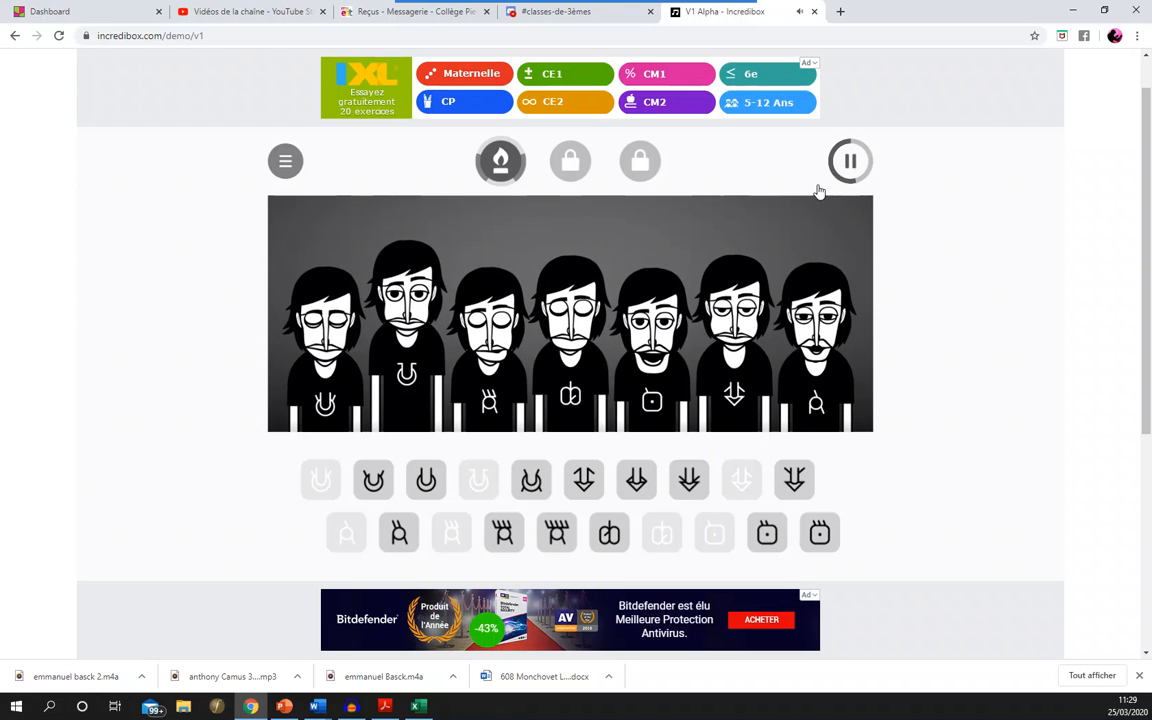
- Replace the third character's sound with the fifth sound of the lower row
{"action": "mouse_move", "coordinate": [729, 352]}
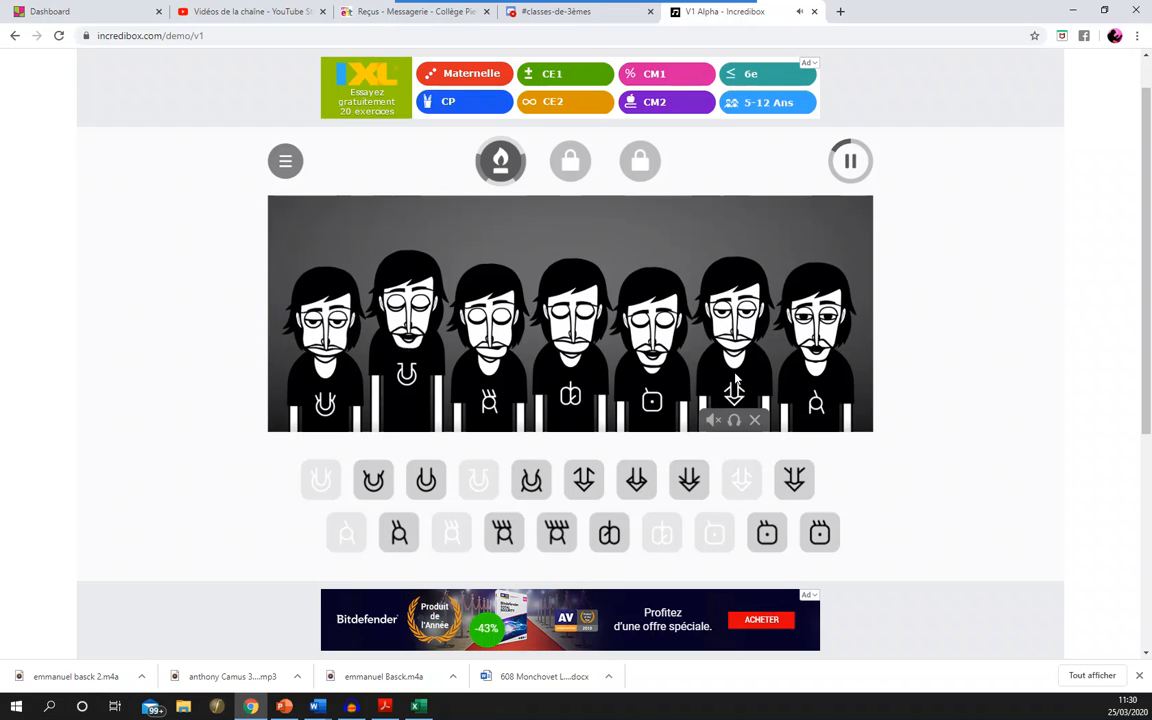
{"action": "mouse_move", "coordinate": [578, 388]}
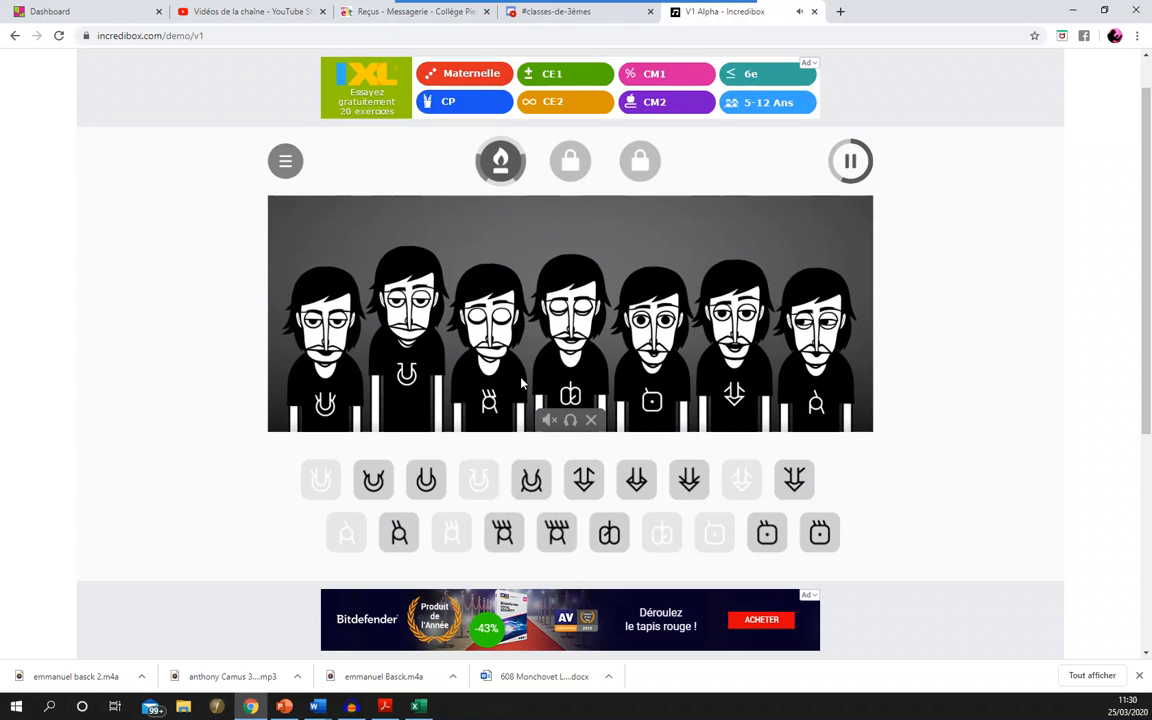
{"action": "mouse_move", "coordinate": [495, 410]}
{"action": "left_click_drag", "start_coordinate": [540, 521], "coordinate": [495, 400]}
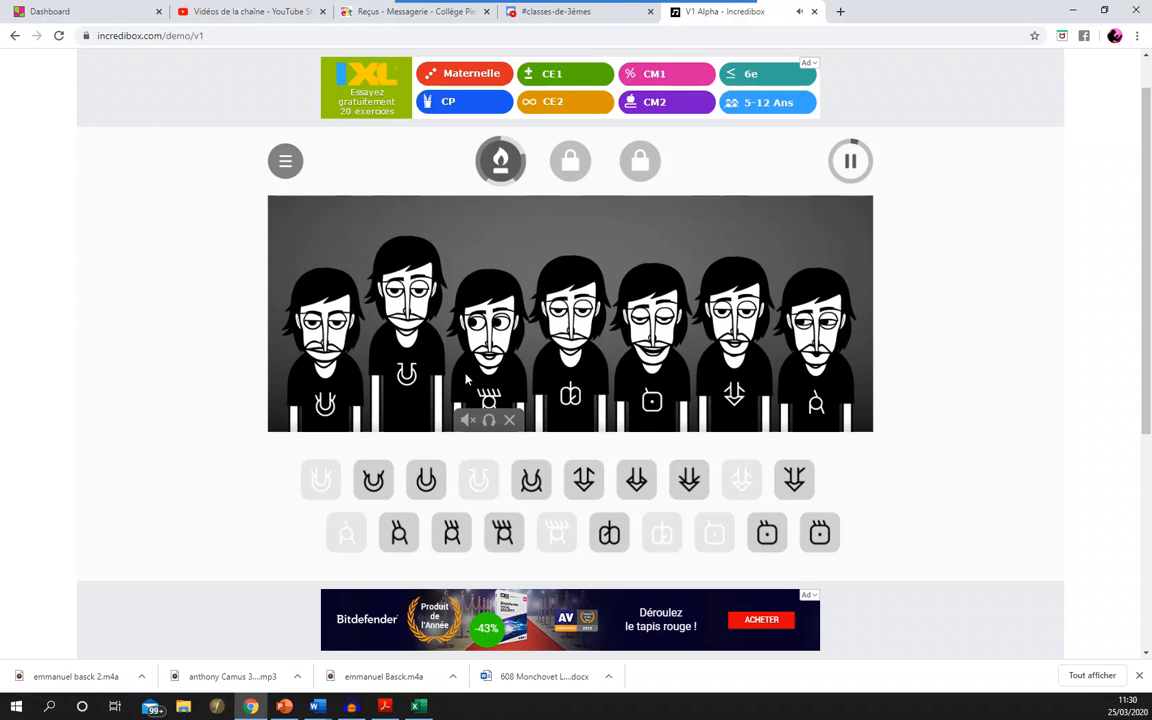
- Play the first unlocked bonus sequence and return to the seven-character mix
{"action": "mouse_move", "coordinate": [432, 393]}
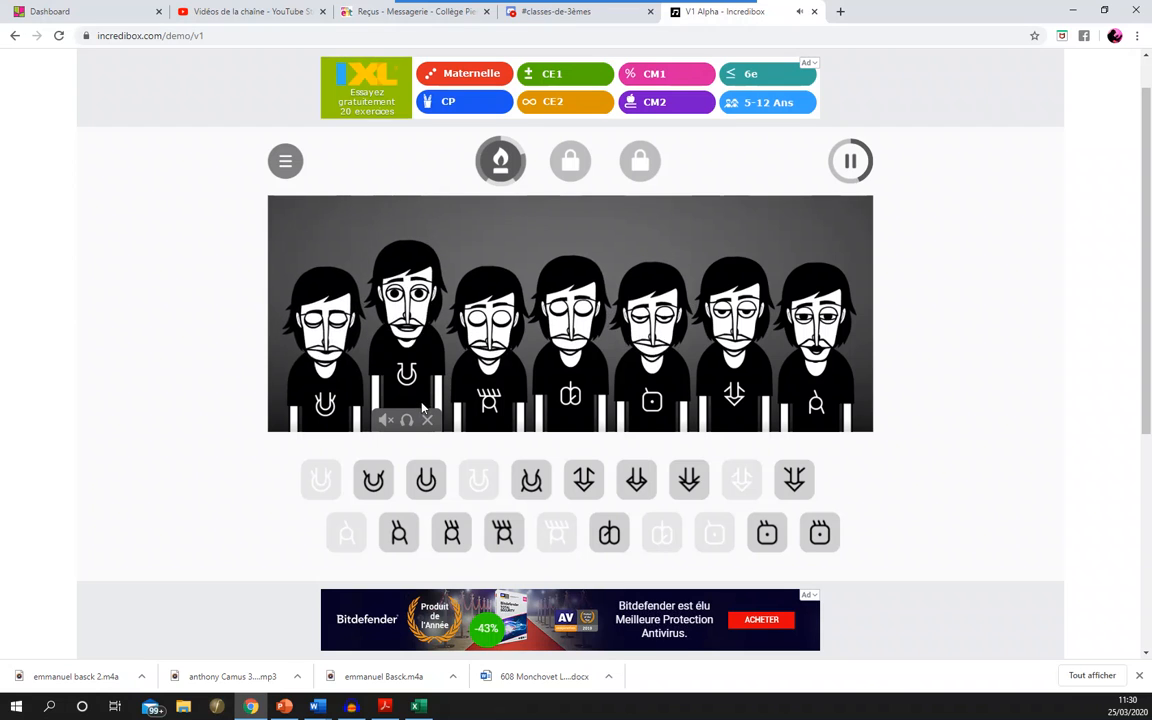
{"action": "left_click", "coordinate": [505, 170]}
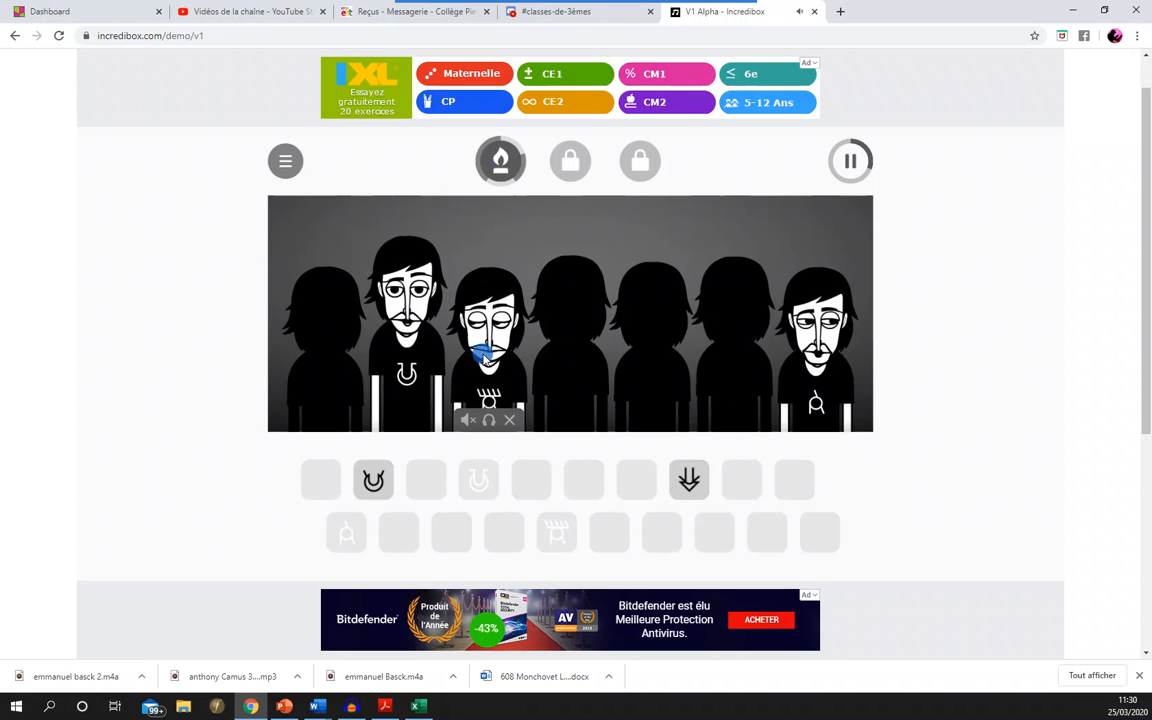
{"action": "left_click", "coordinate": [500, 168]}
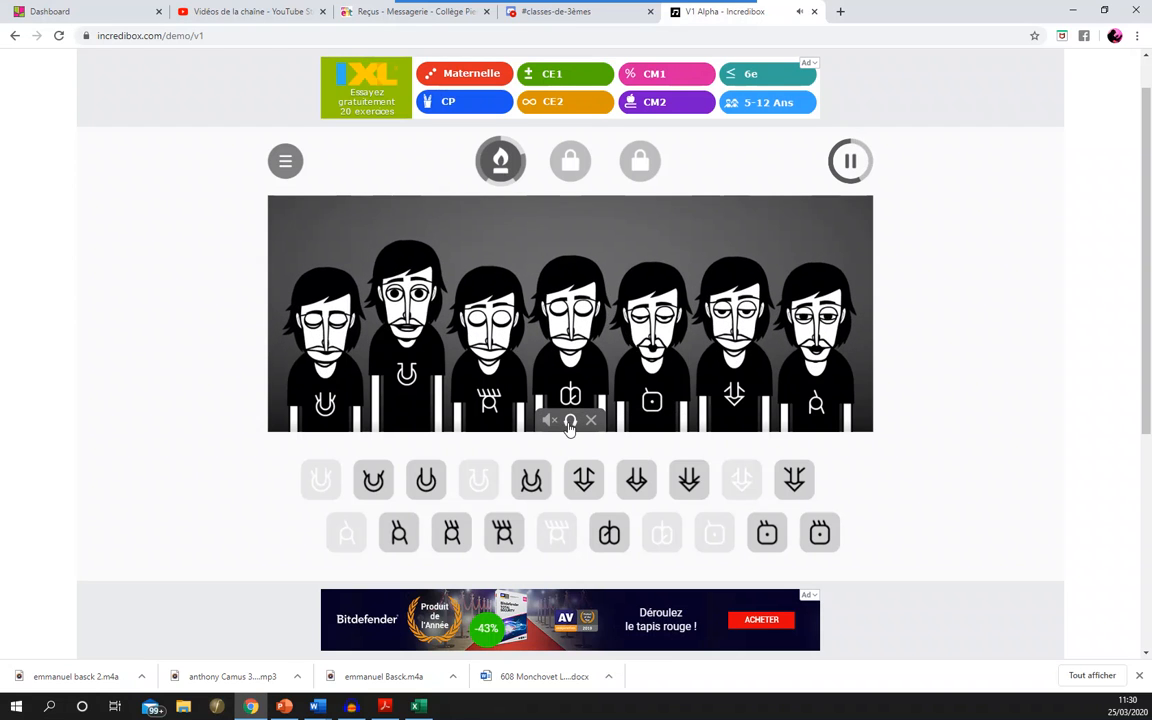
- Play the fourth, sixth and seventh characters solo one after another, restoring the full mix after each
{"action": "left_click", "coordinate": [569, 423]}
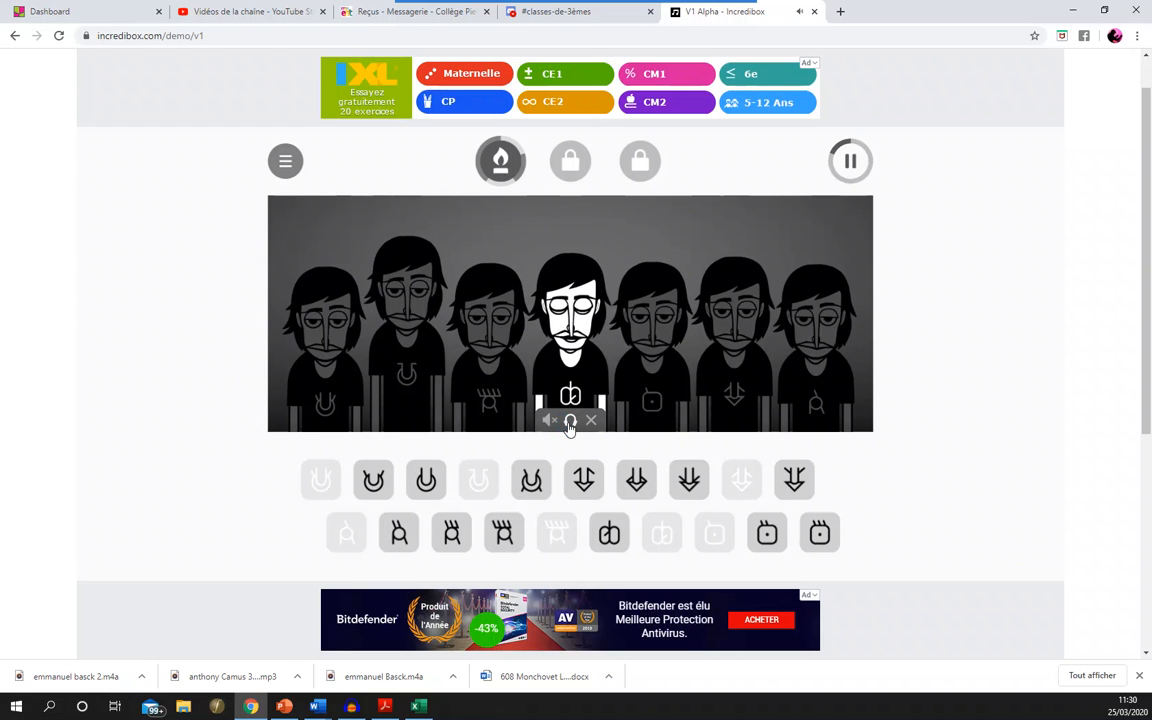
{"action": "left_click", "coordinate": [569, 423]}
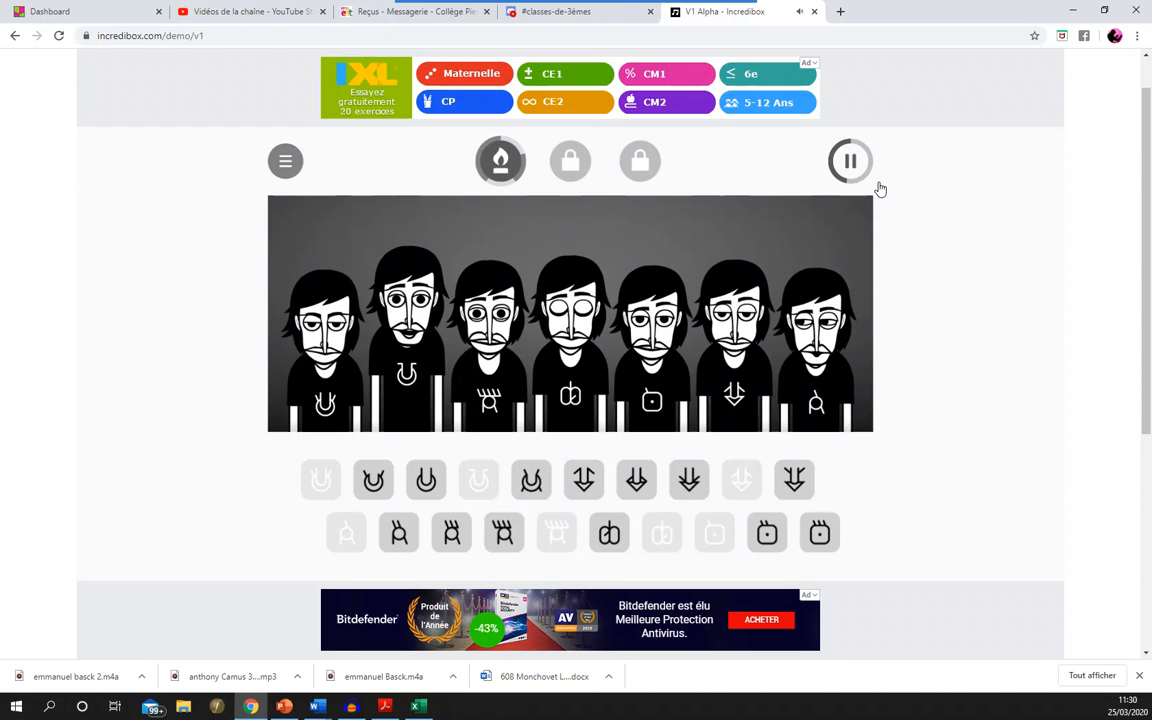
{"action": "left_click", "coordinate": [733, 421]}
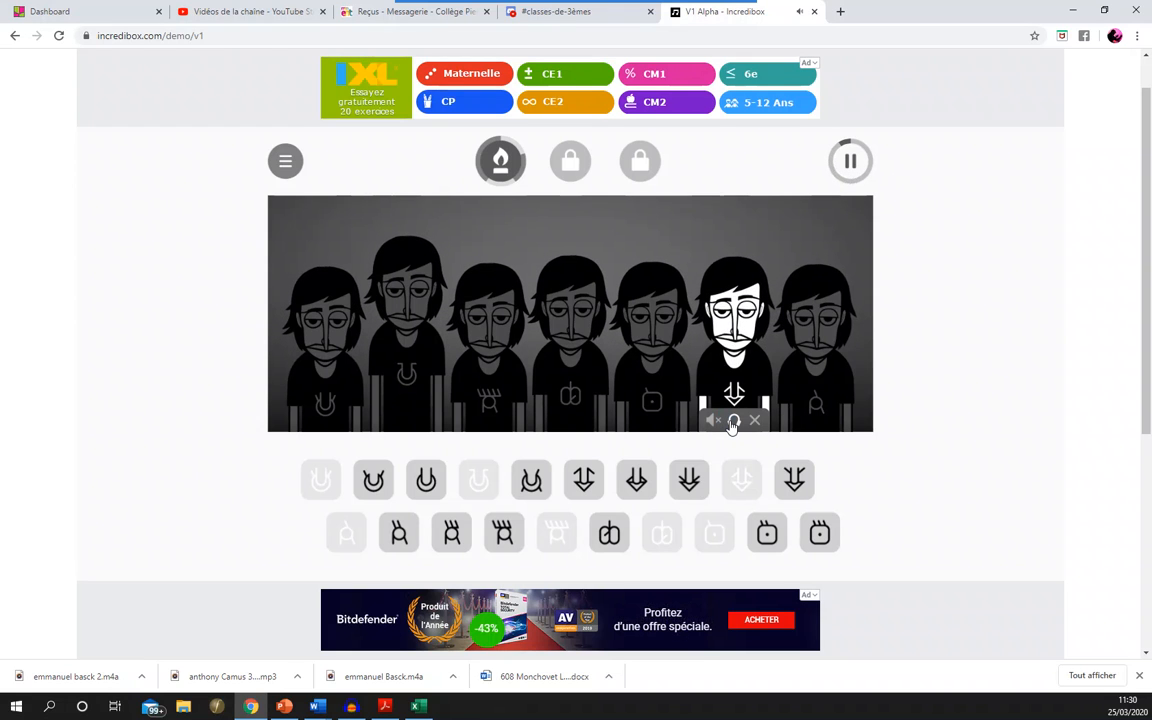
{"action": "left_click", "coordinate": [733, 422]}
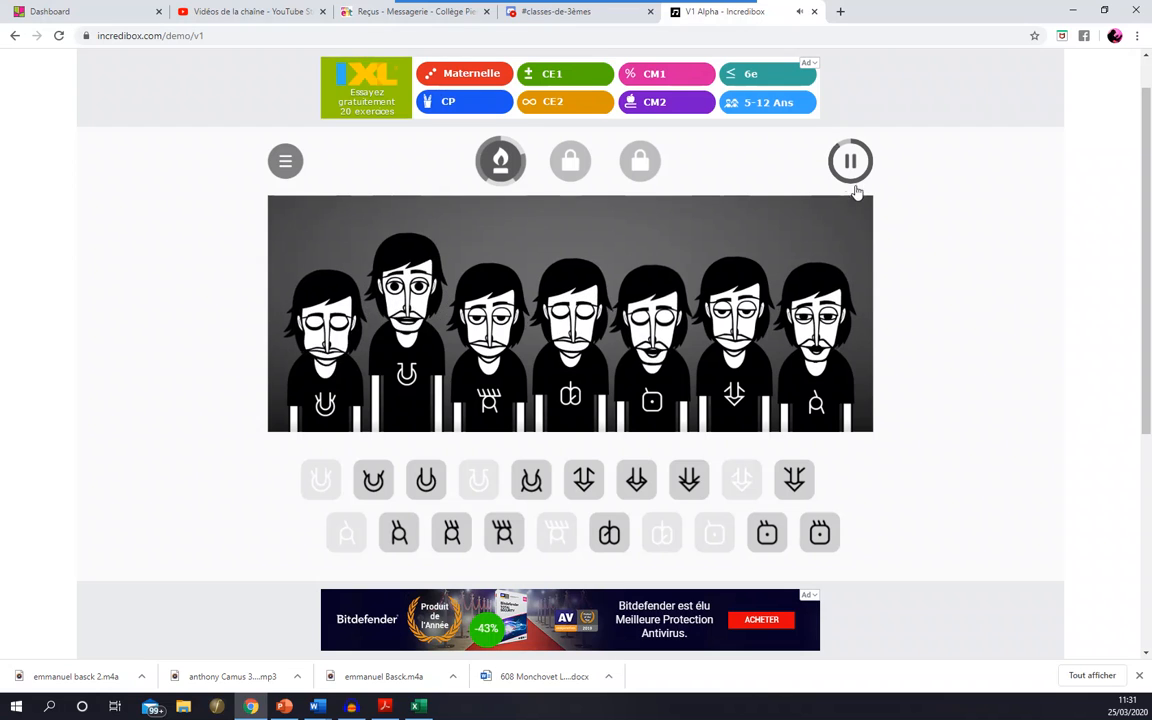
{"action": "mouse_move", "coordinate": [822, 403]}
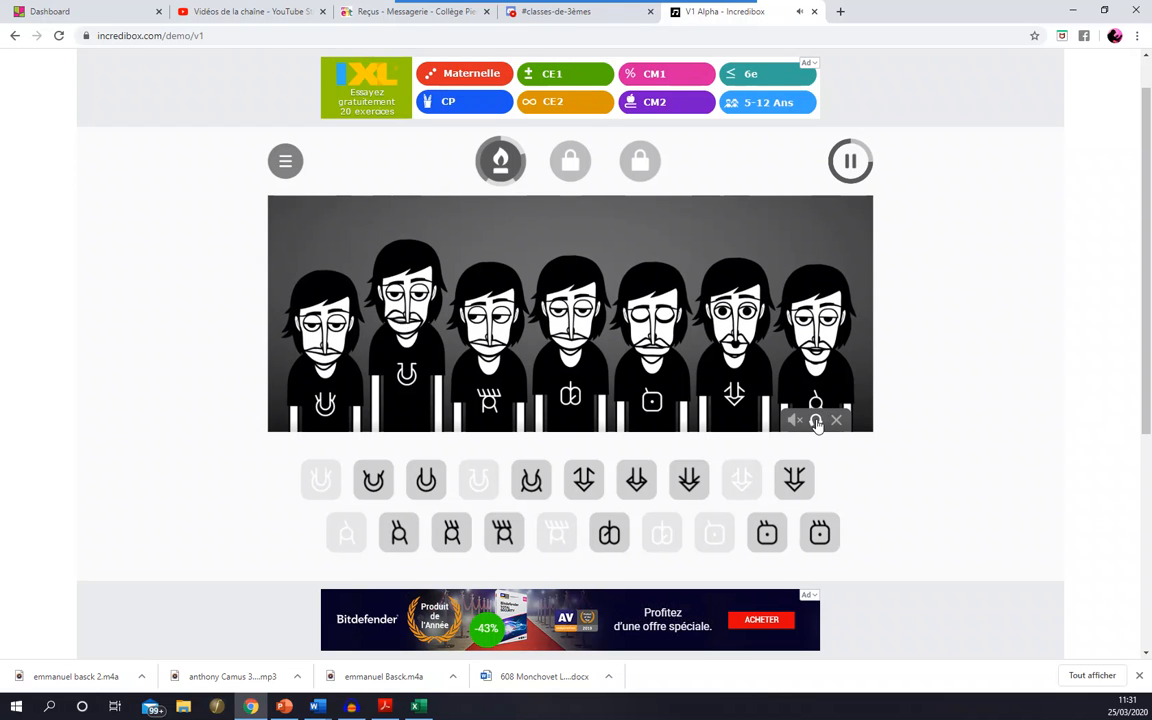
{"action": "left_click", "coordinate": [816, 421]}
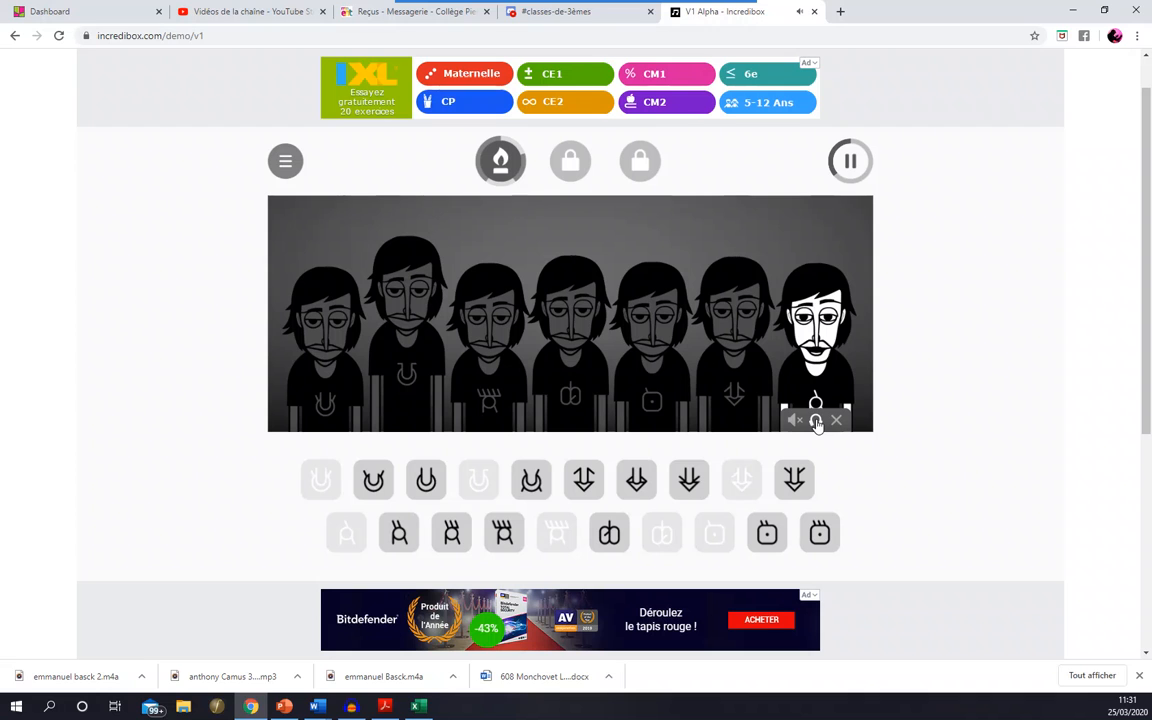
{"action": "left_click", "coordinate": [816, 421]}
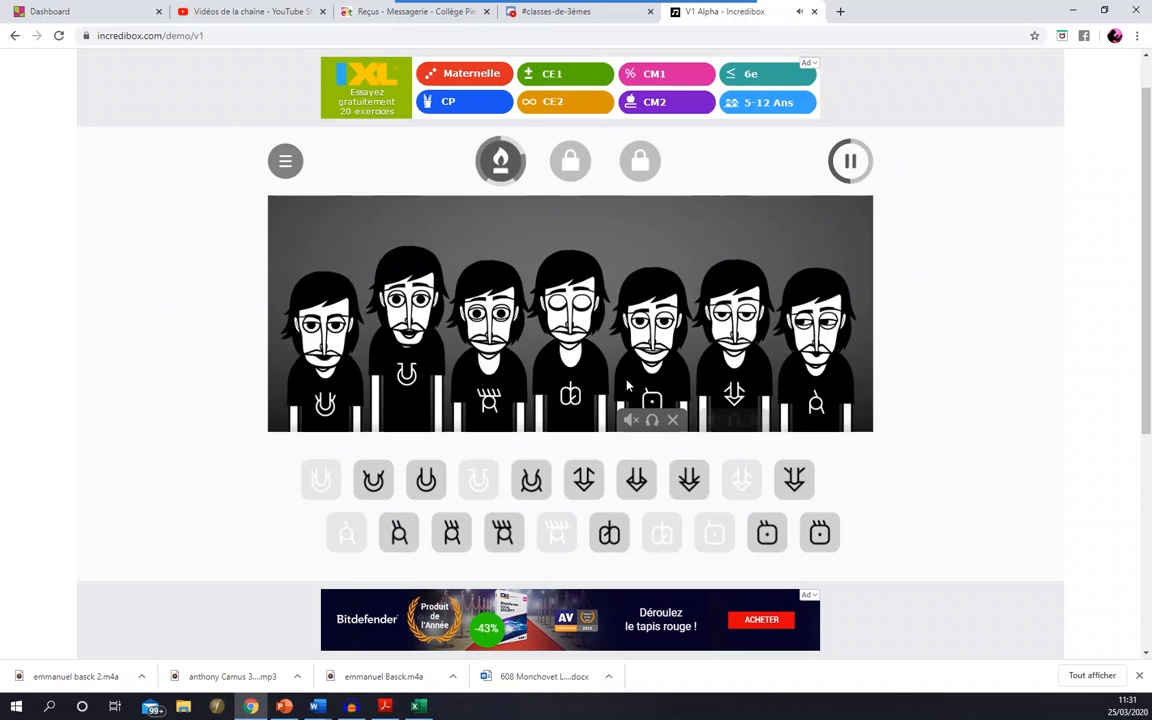
- Play the third character solo, restore the full mix, and replace the fifth character's sound with the sixth sound of the lower row
{"action": "left_click", "coordinate": [490, 420]}
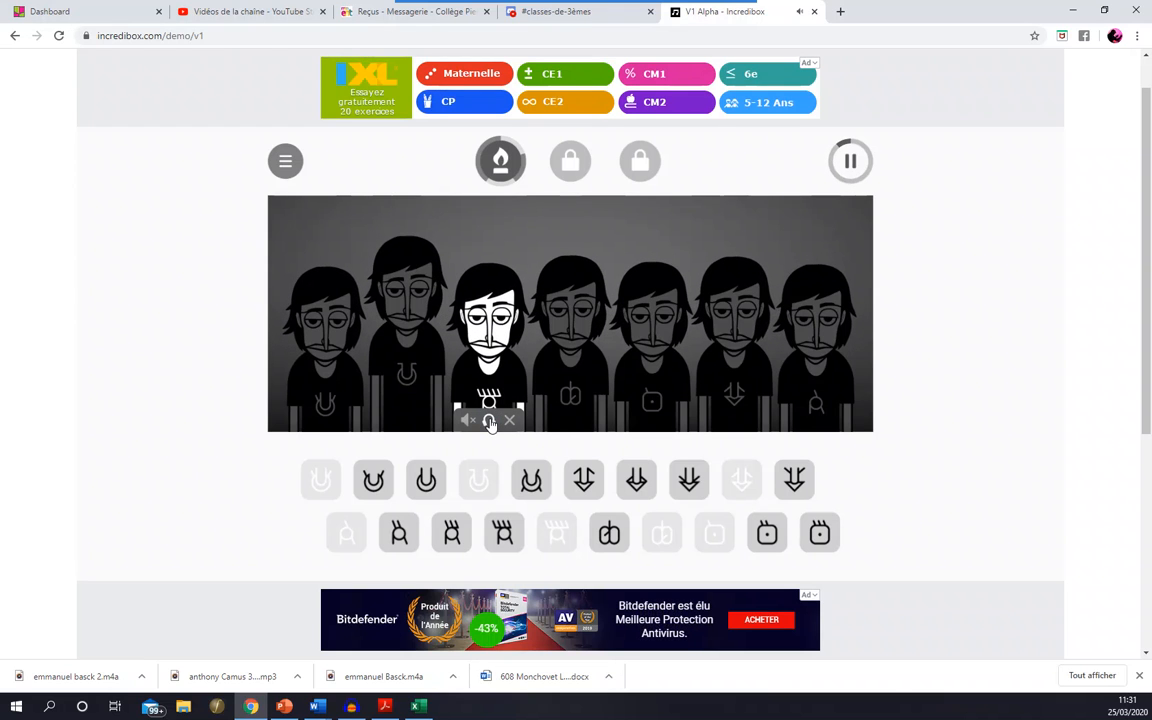
{"action": "left_click", "coordinate": [490, 420]}
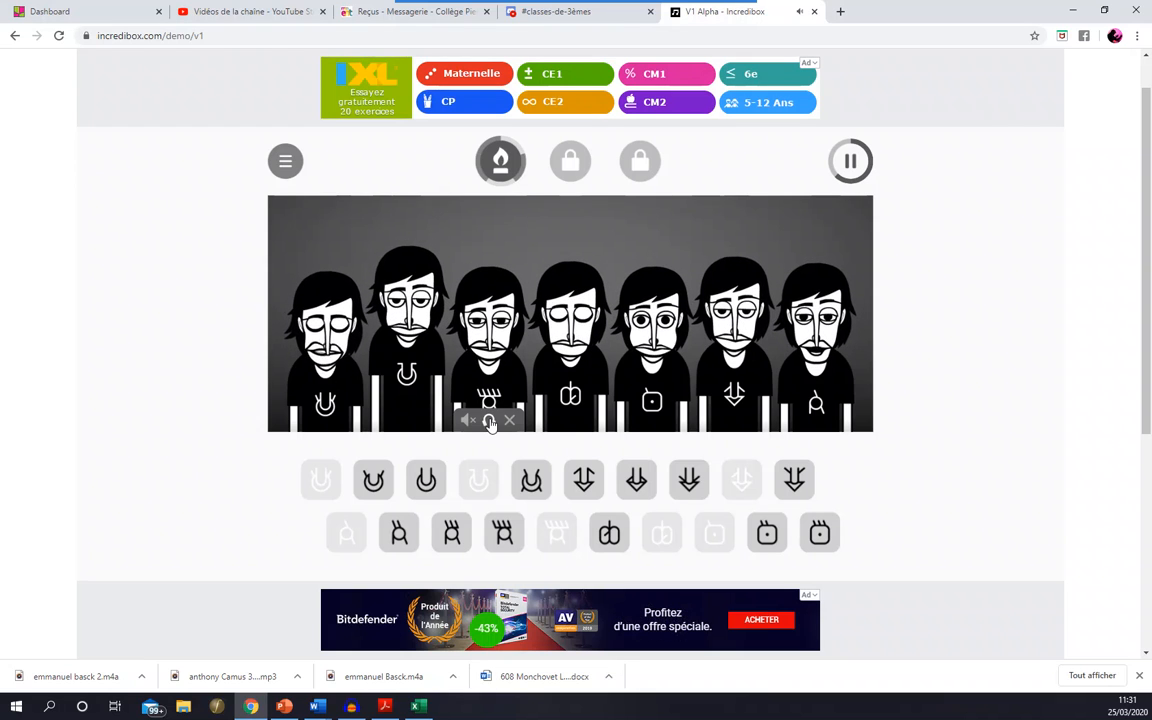
{"action": "left_click", "coordinate": [669, 424]}
{"action": "left_click_drag", "start_coordinate": [609, 531], "coordinate": [644, 405]}
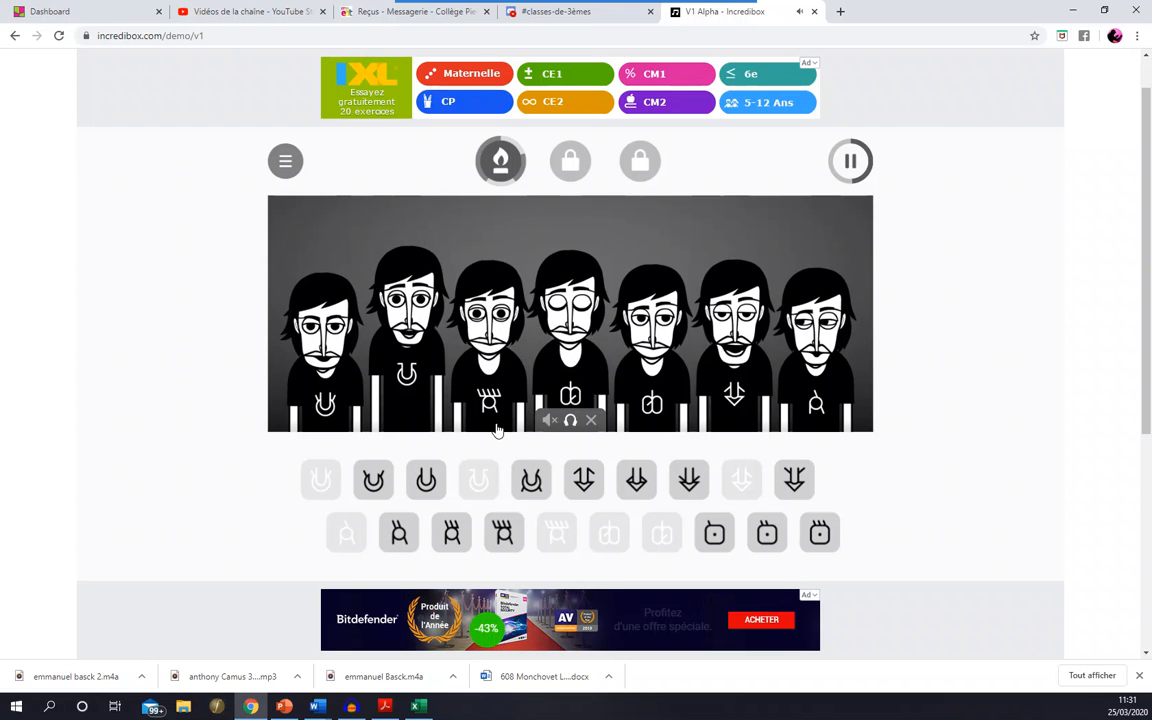
- Play the second character solo and restore the full mix
{"action": "mouse_move", "coordinate": [388, 424]}
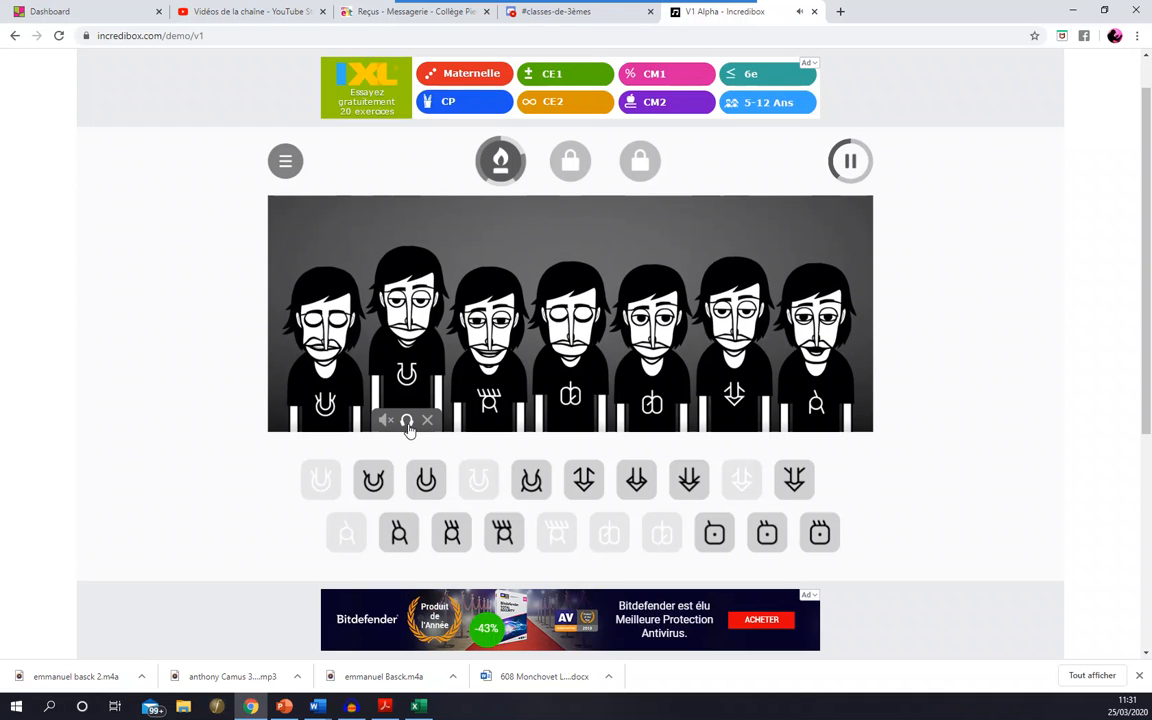
{"action": "left_click", "coordinate": [407, 422]}
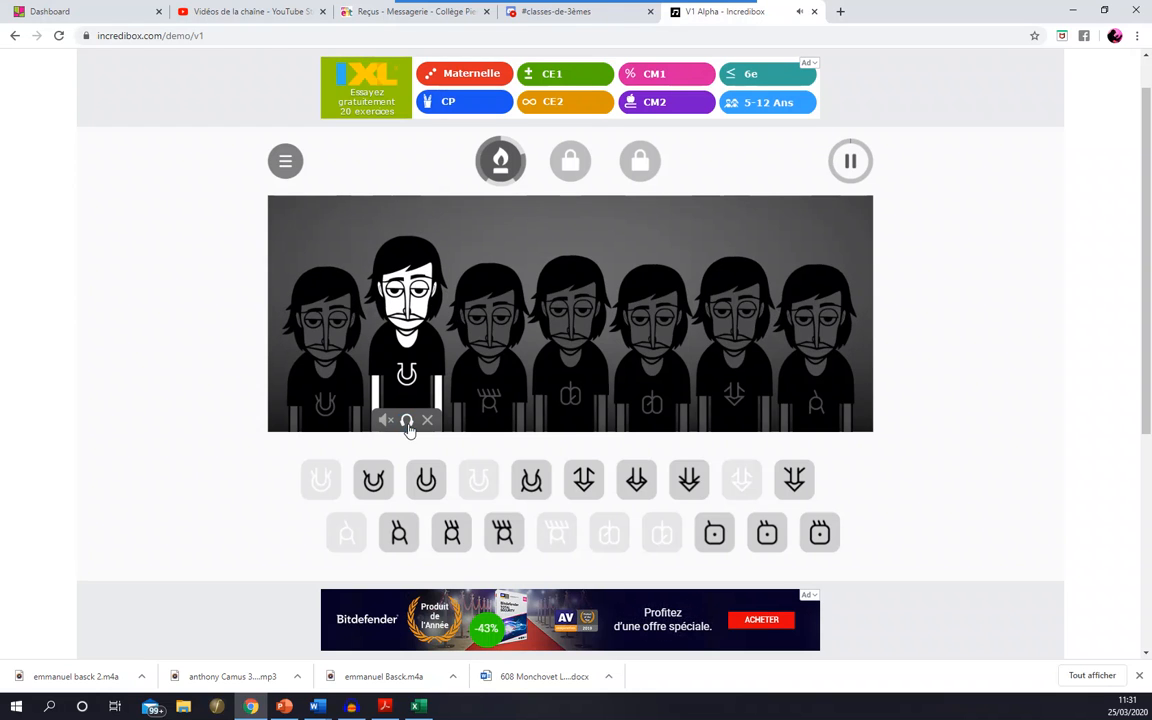
{"action": "left_click", "coordinate": [407, 422]}
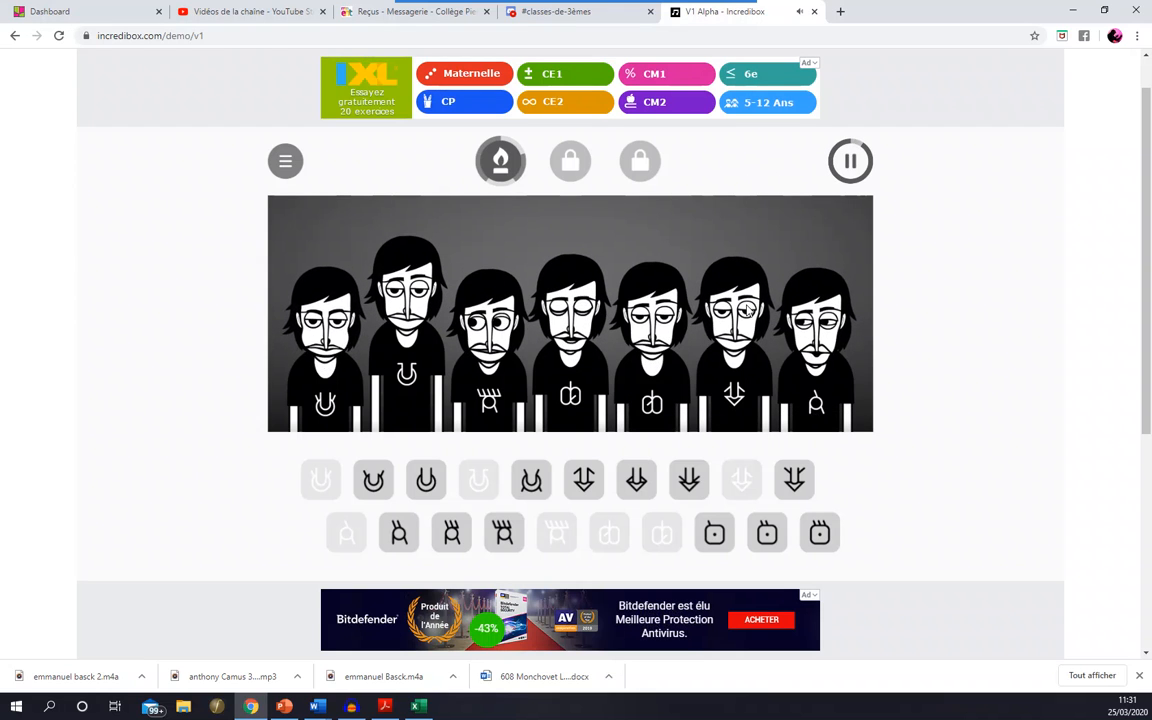
- Check the running recording in Audacity and return to Incredibox
{"action": "left_click", "coordinate": [360, 708]}
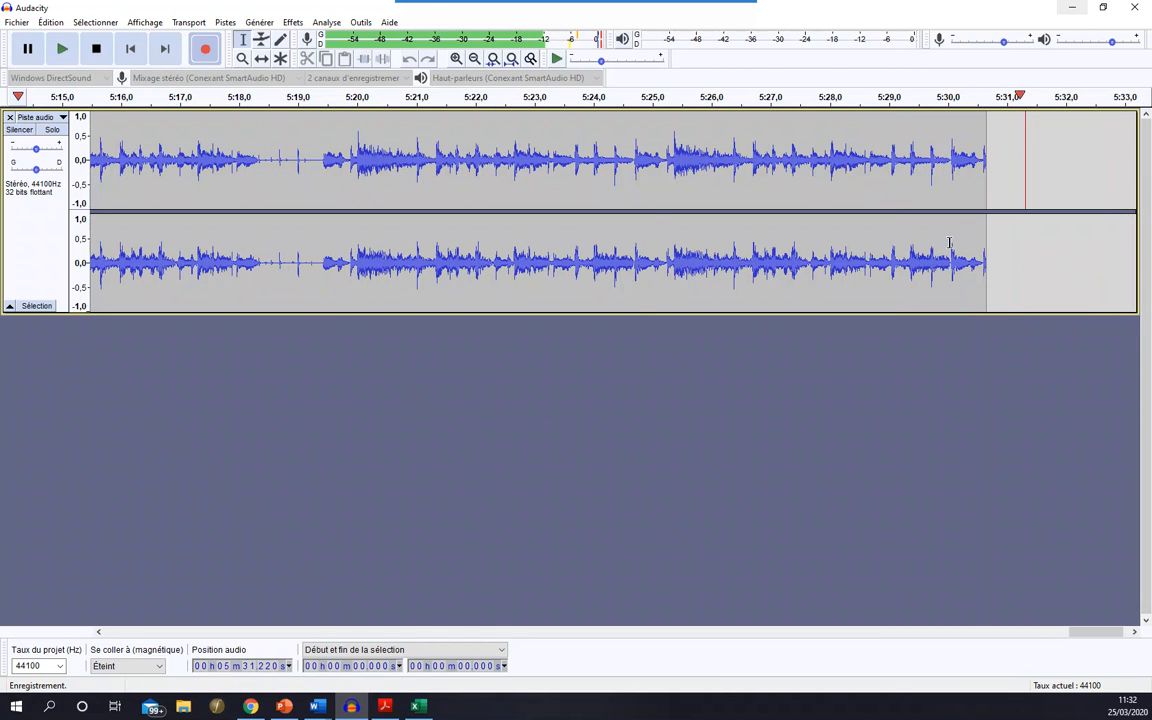
{"action": "left_click", "coordinate": [257, 709]}
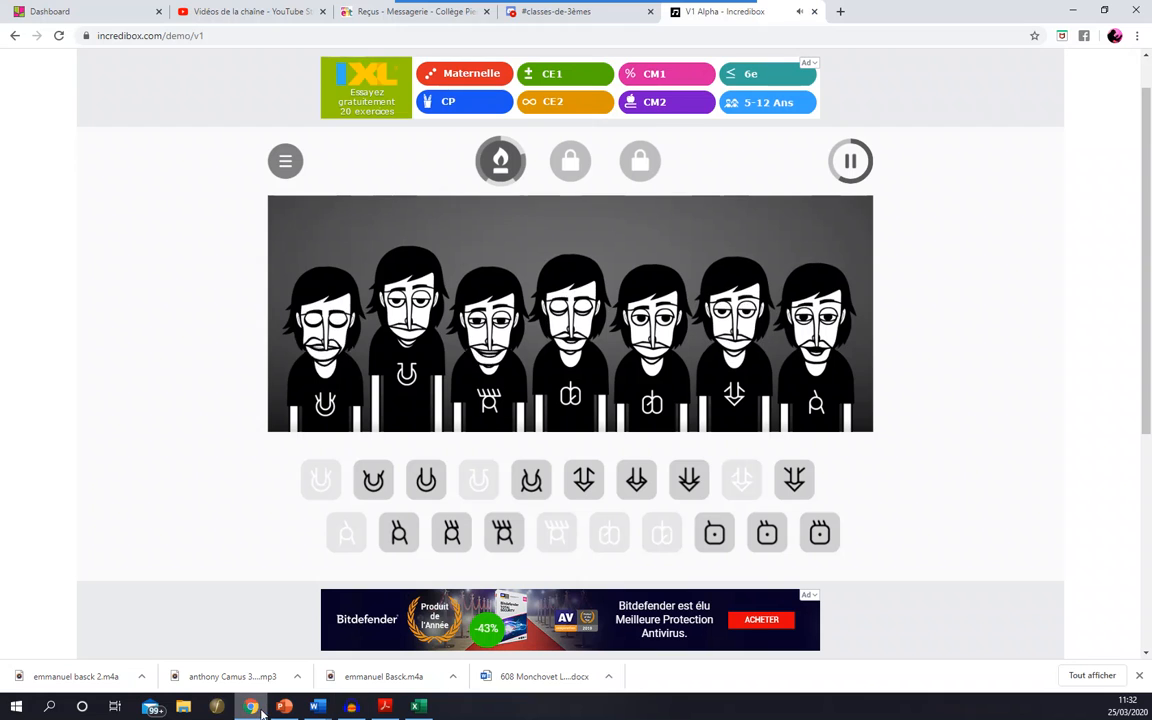
- Remove the characters' sounds one by one, from the seventh back to the first, to end the mix
{"action": "mouse_move", "coordinate": [597, 423]}
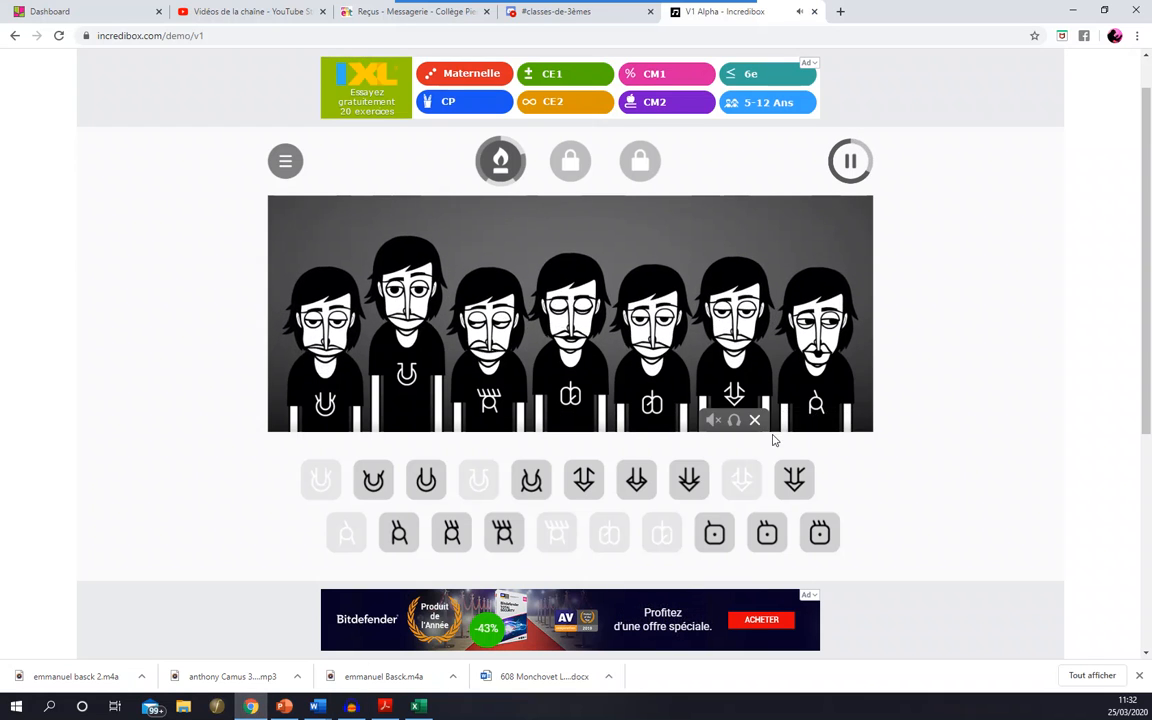
{"action": "left_click", "coordinate": [836, 423]}
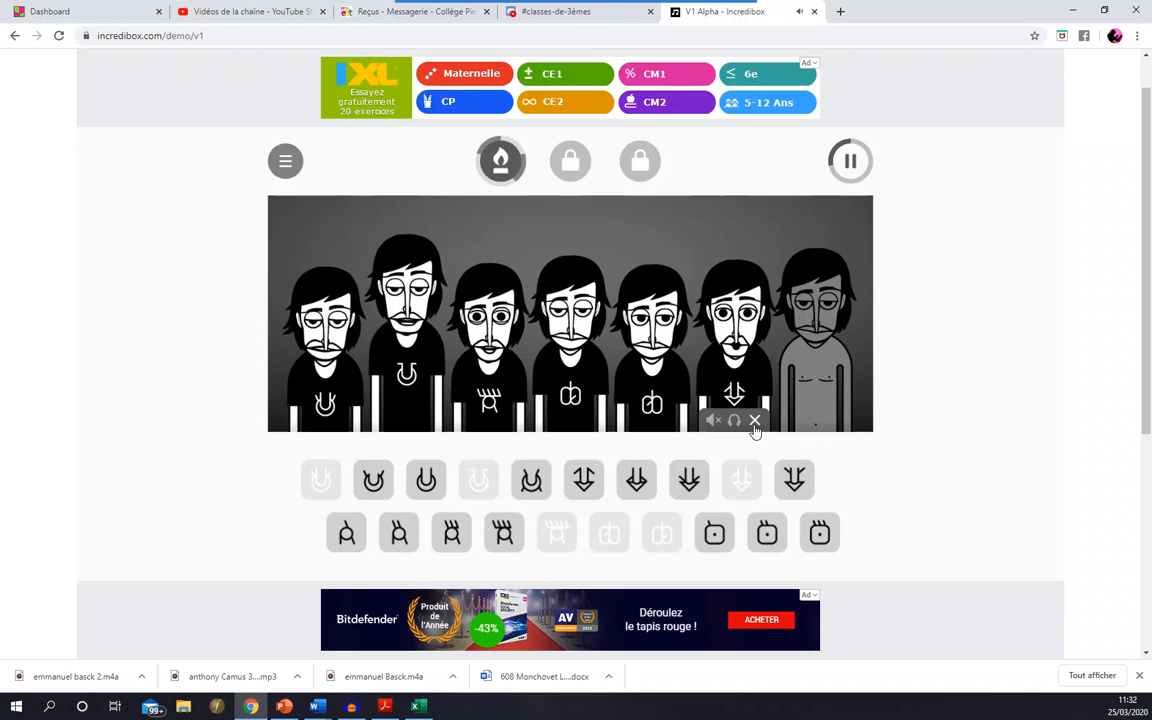
{"action": "left_click", "coordinate": [755, 421]}
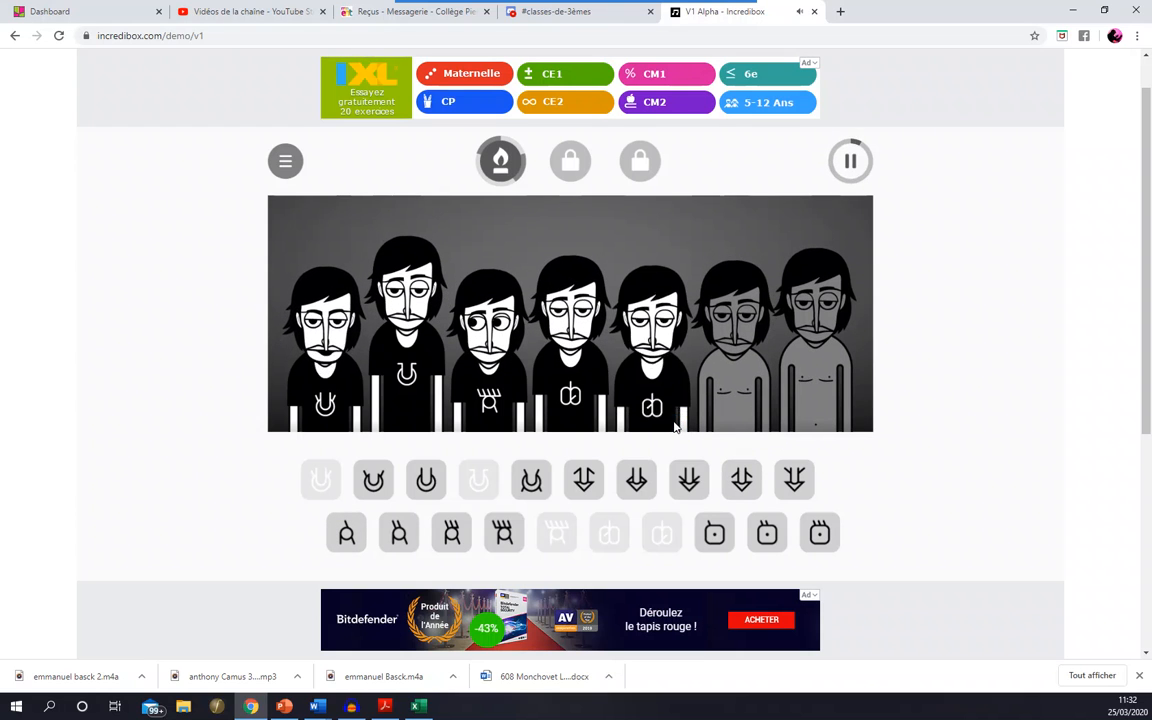
{"action": "left_click", "coordinate": [673, 421]}
{"action": "mouse_move", "coordinate": [592, 421]}
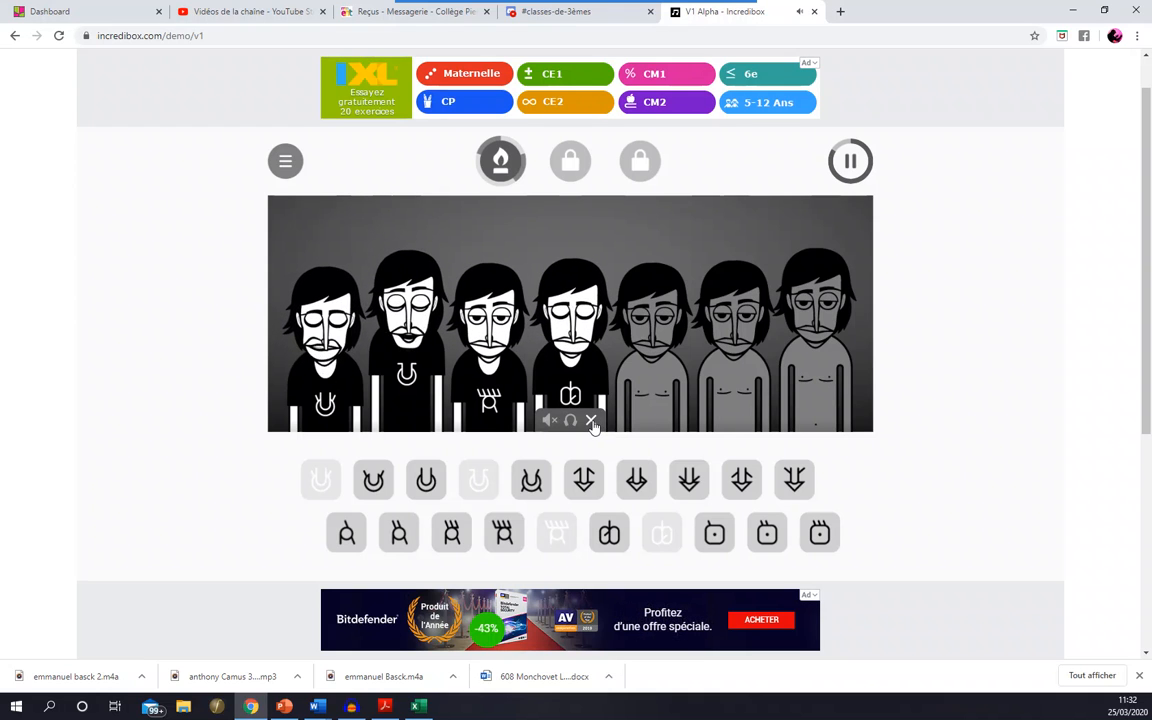
{"action": "left_click", "coordinate": [592, 421]}
{"action": "mouse_move", "coordinate": [505, 422]}
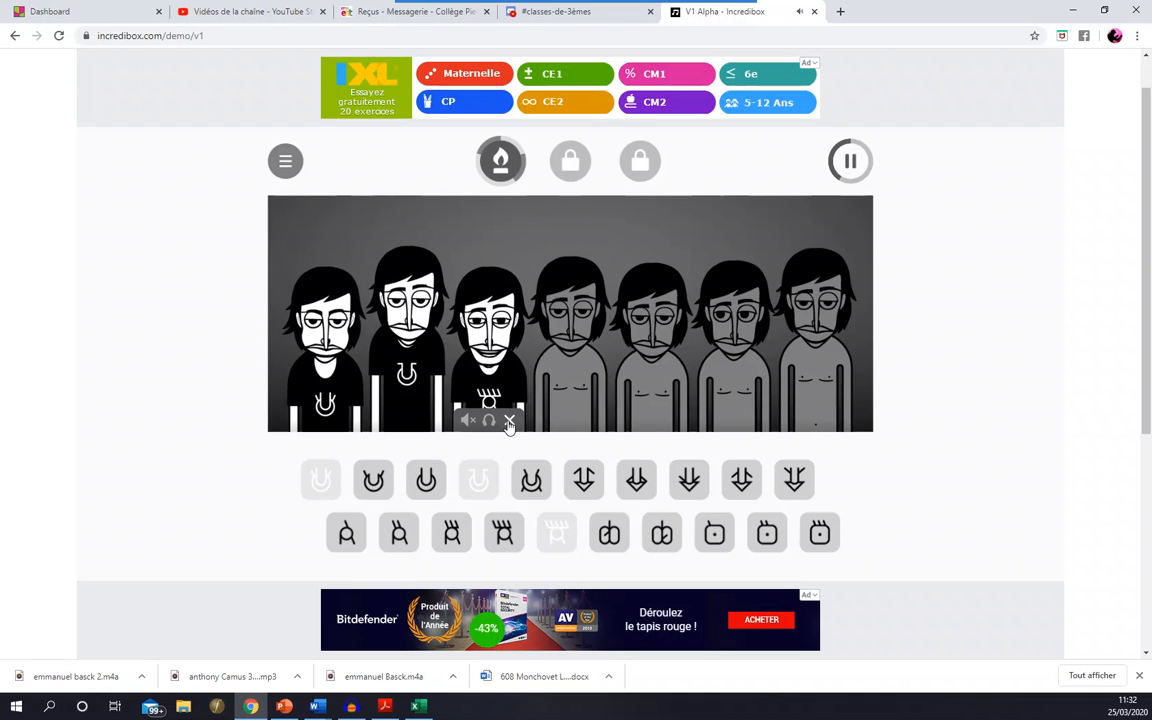
{"action": "left_click", "coordinate": [509, 421]}
{"action": "mouse_move", "coordinate": [427, 422]}
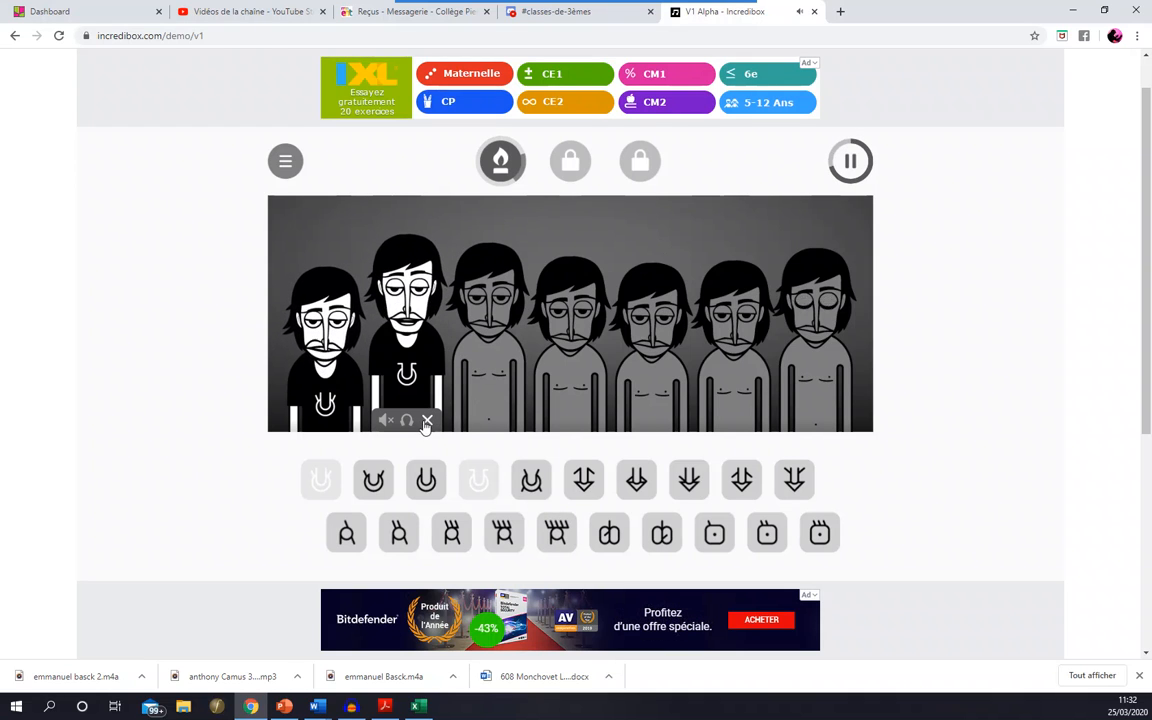
{"action": "left_click", "coordinate": [427, 422]}
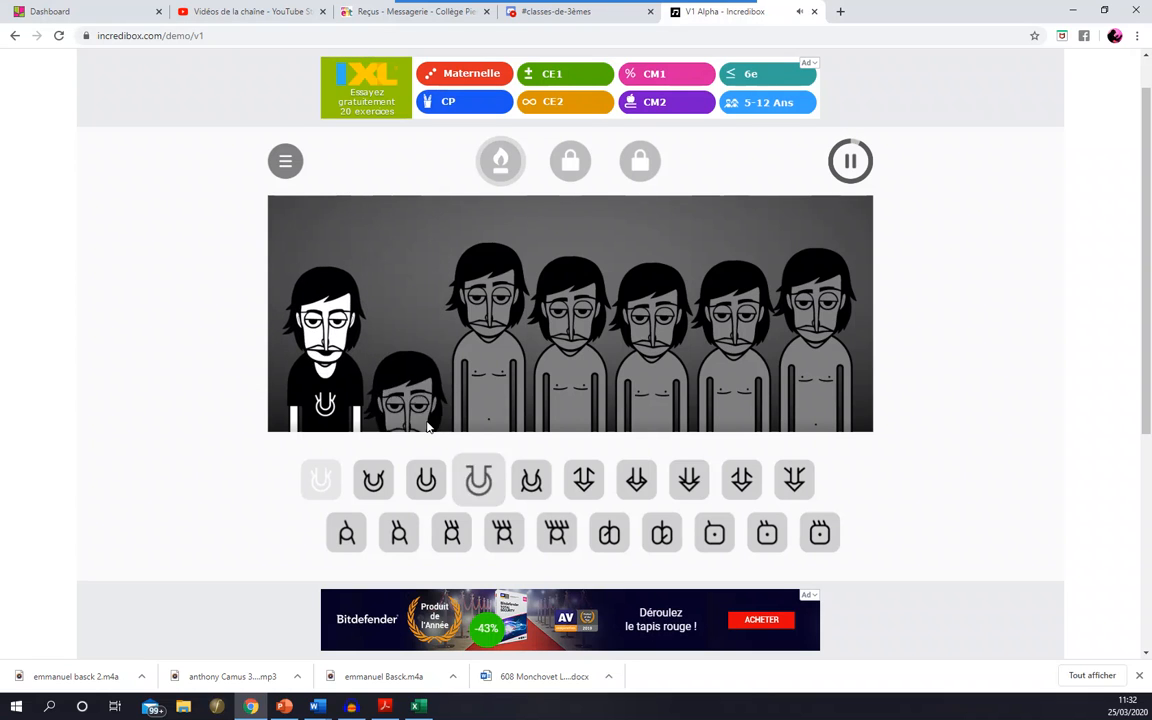
{"action": "mouse_move", "coordinate": [346, 422]}
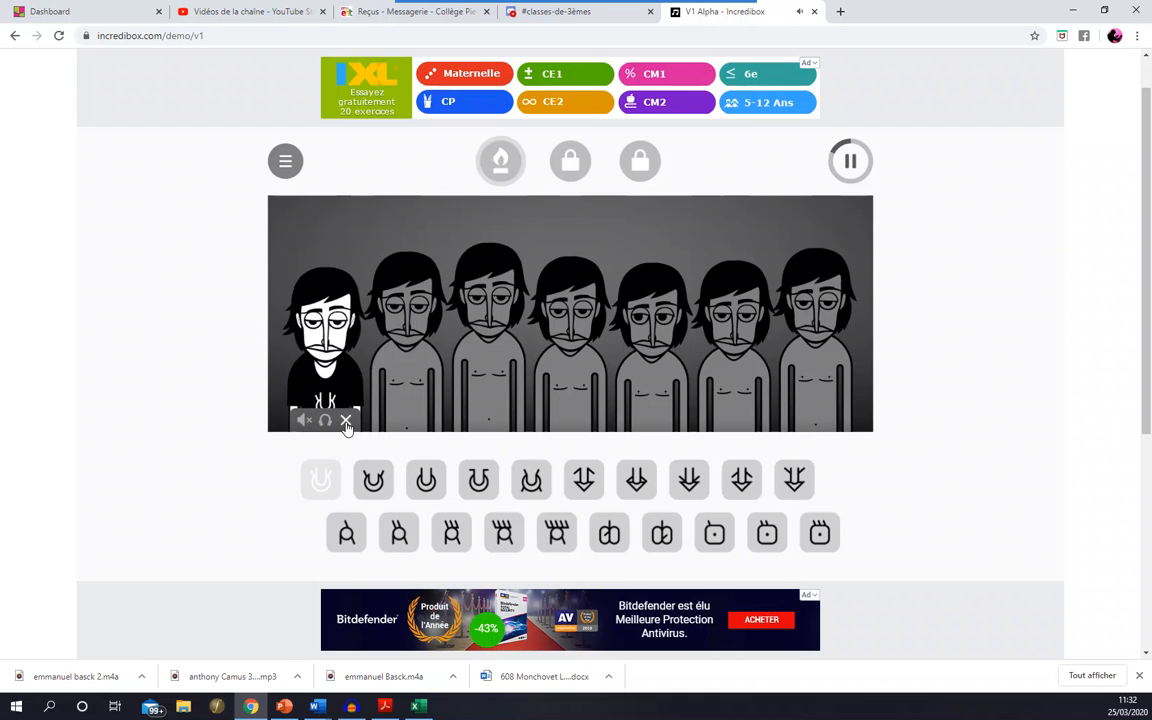
{"action": "left_click", "coordinate": [346, 422]}
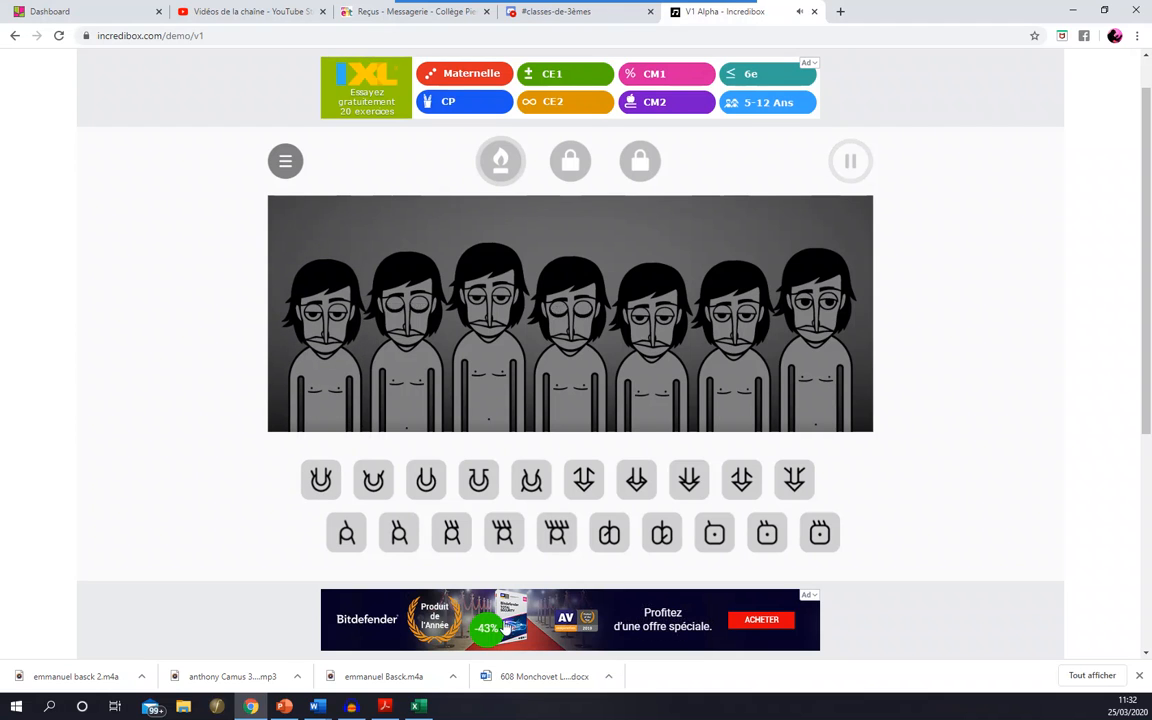
- Switch to Audacity and stop the recording
{"action": "left_click", "coordinate": [355, 708]}
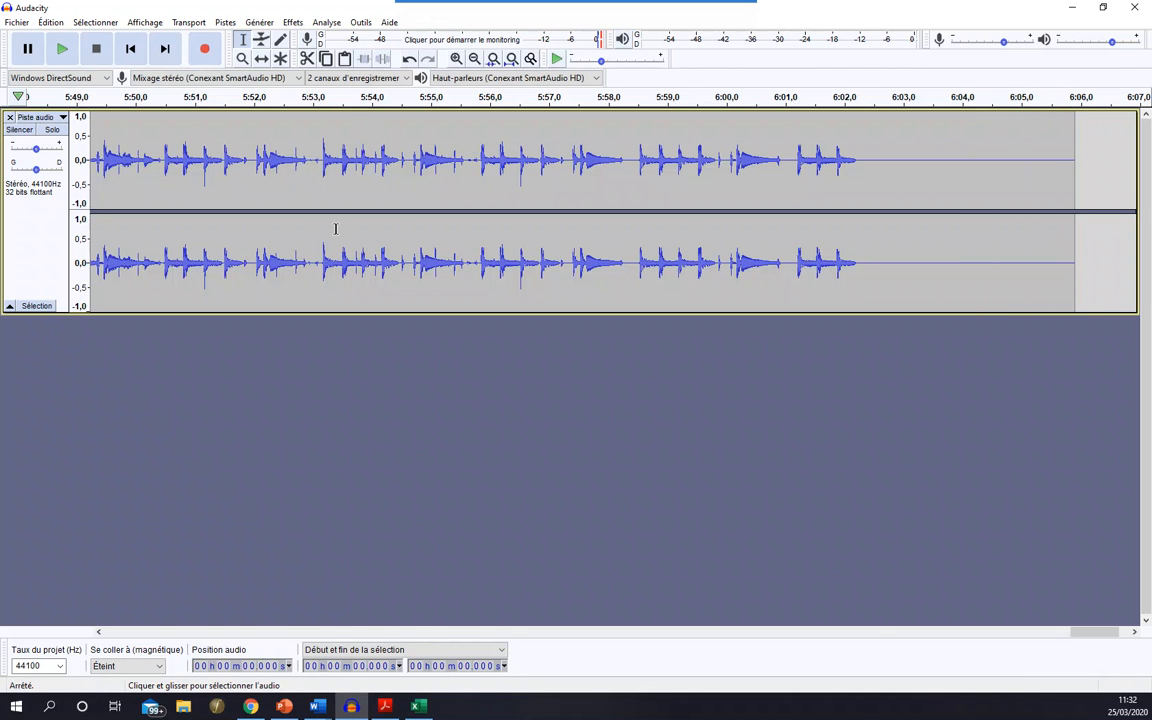
{"action": "left_click_drag", "start_coordinate": [1083, 632], "coordinate": [348, 632]}
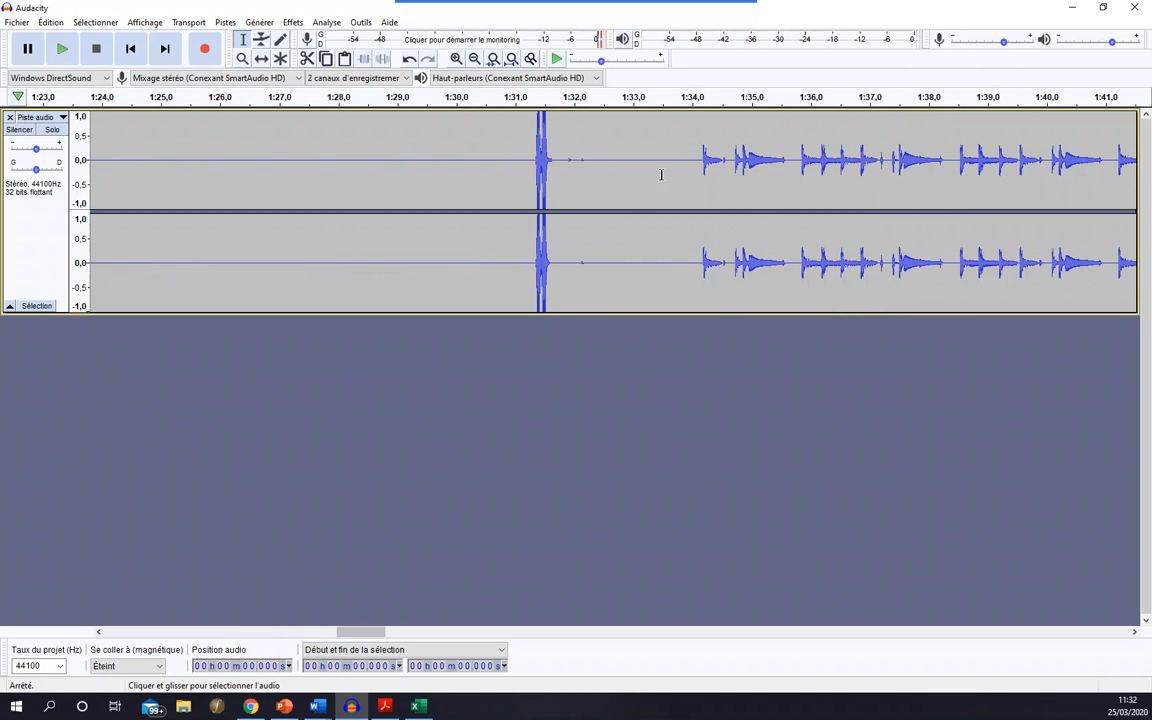
{"action": "left_click_drag", "start_coordinate": [692, 151], "coordinate": [35, 240]}
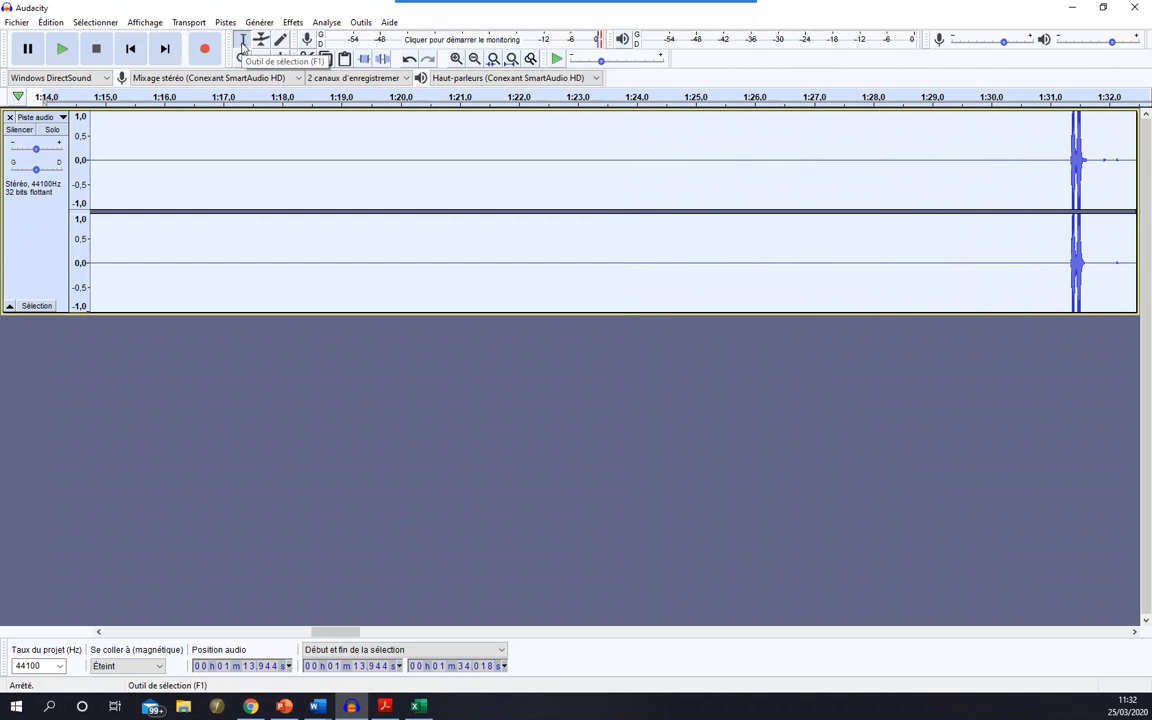
{"action": "left_click", "coordinate": [540, 218]}
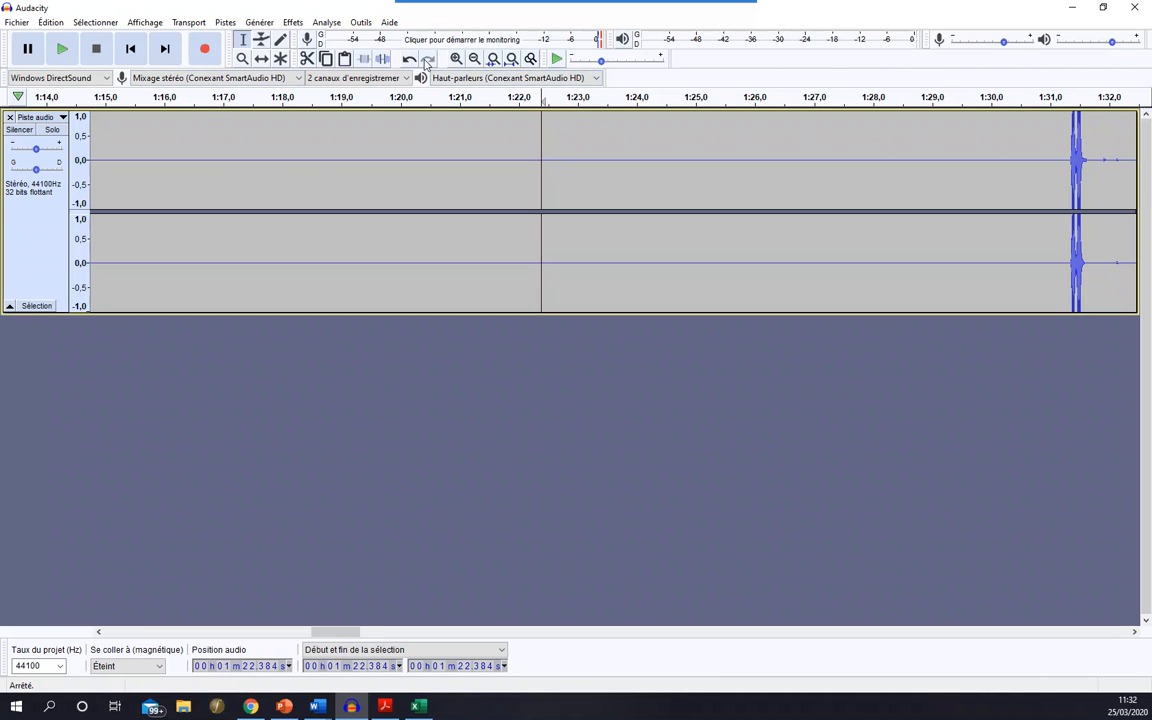
- Delete the silence and stray noise at the start of the track, from 0 to about 1:32.9
{"action": "left_click", "coordinate": [474, 60]}
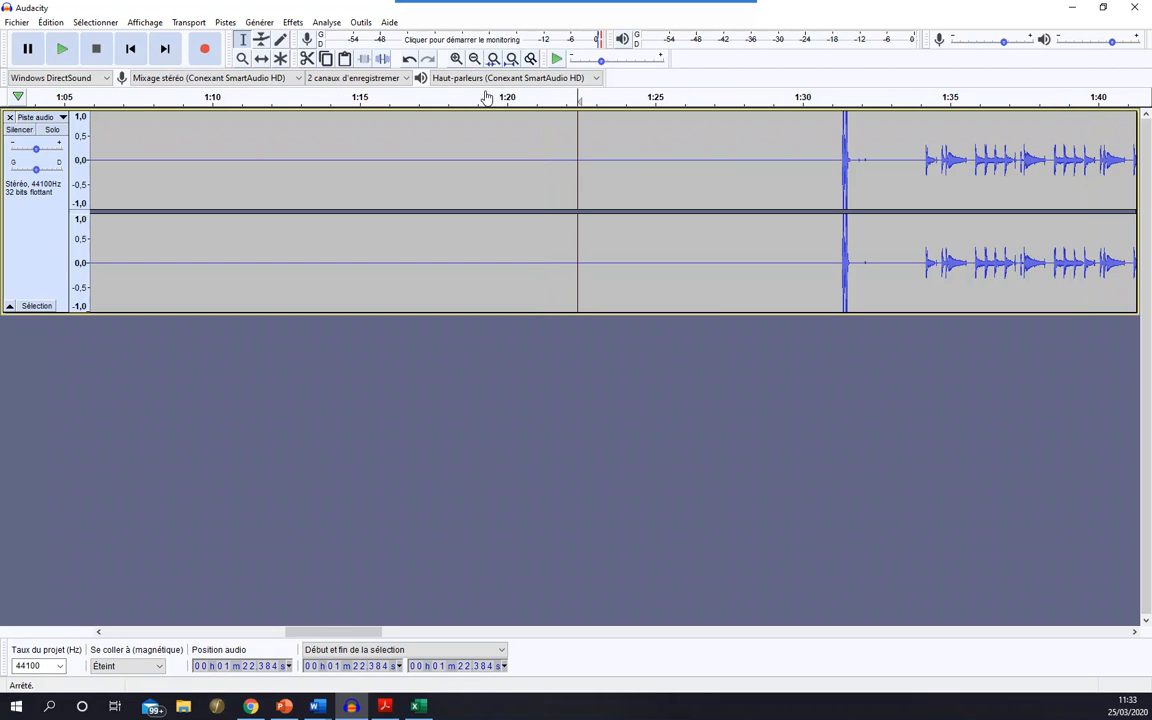
{"action": "left_click", "coordinate": [476, 60]}
{"action": "left_click", "coordinate": [476, 60]}
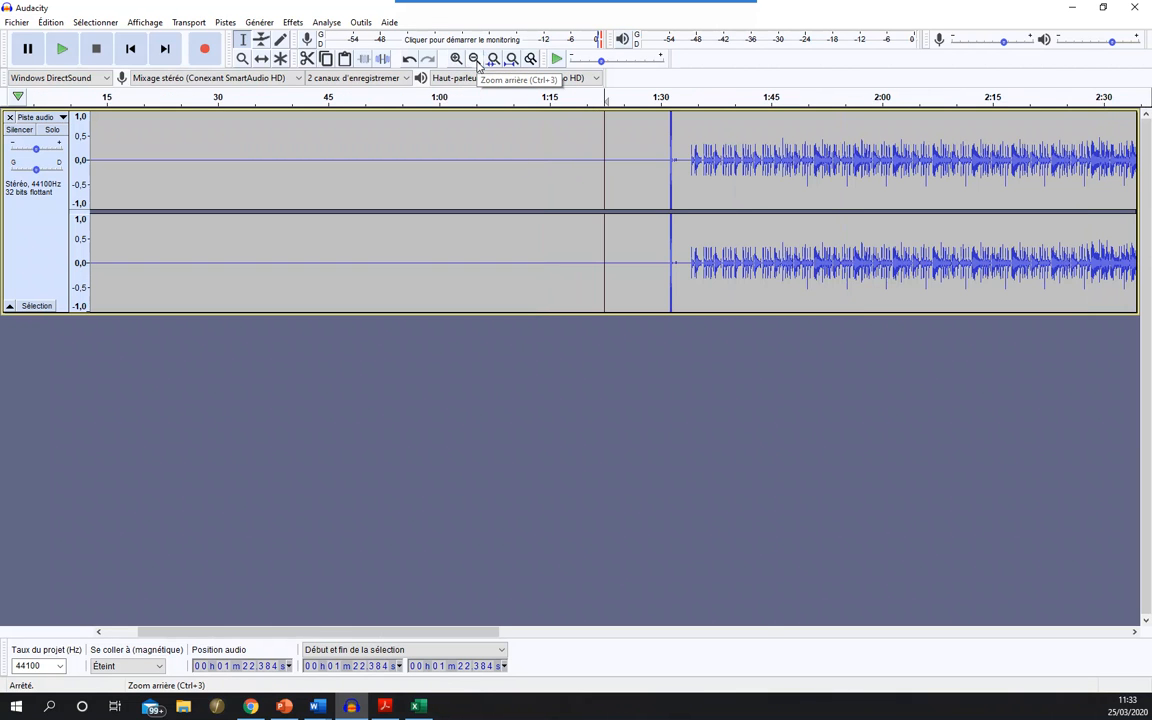
{"action": "left_click", "coordinate": [476, 60]}
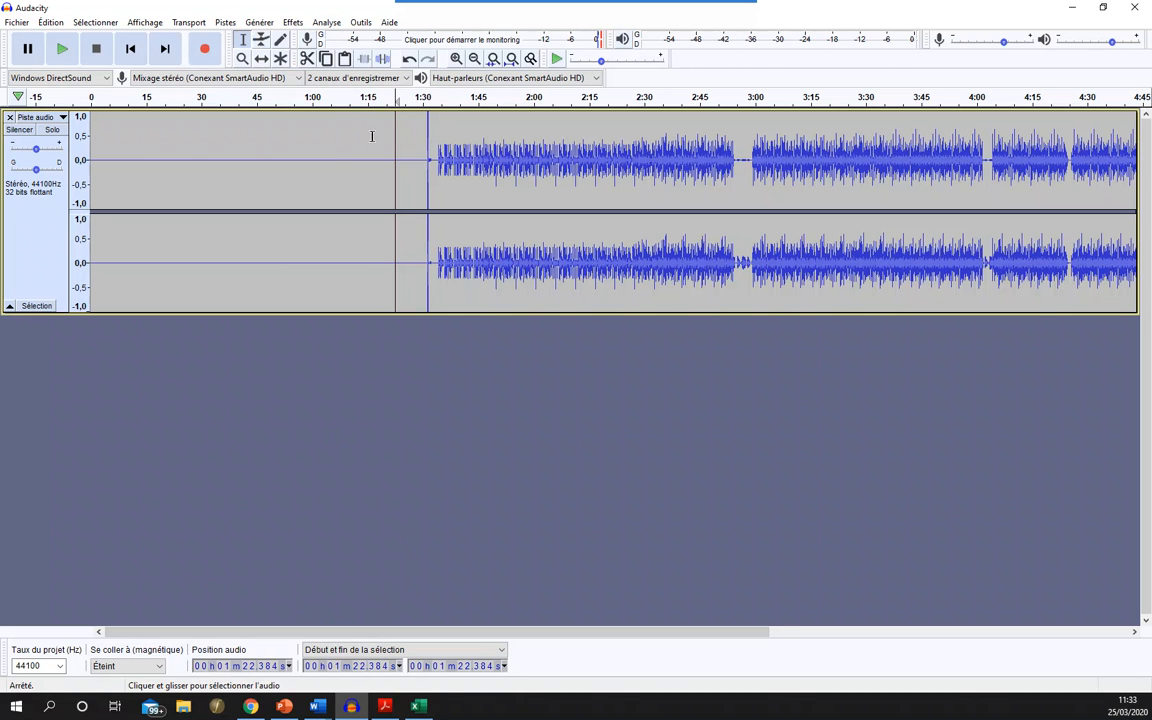
{"action": "left_click", "coordinate": [415, 162]}
{"action": "left_click_drag", "start_coordinate": [432, 166], "coordinate": [73, 180]}
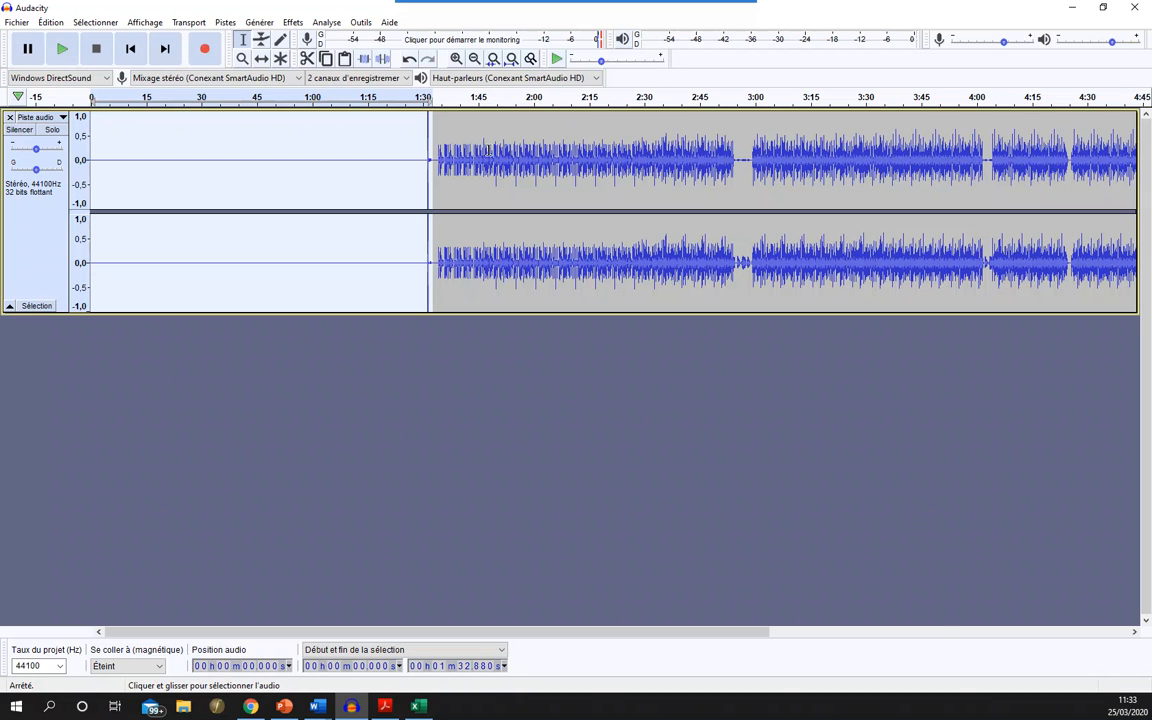
{"action": "key", "text": "Delete"}
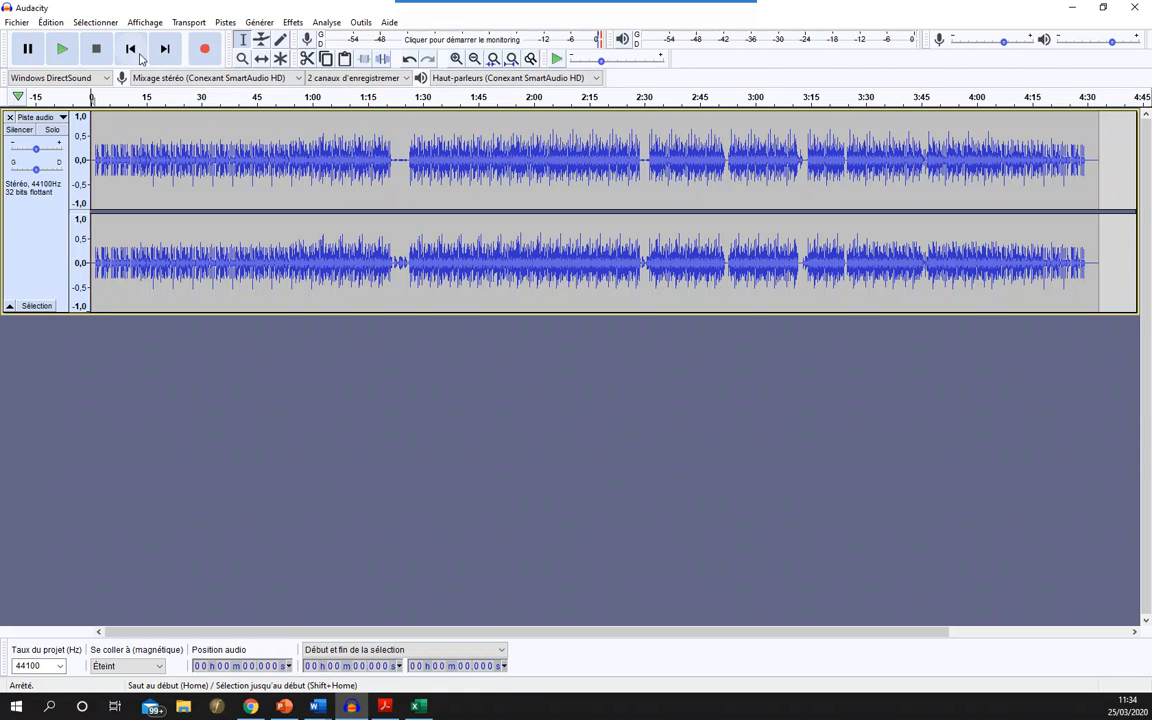
- Listen to the opening seconds of the trimmed track and stop playback
{"action": "left_click", "coordinate": [62, 50]}
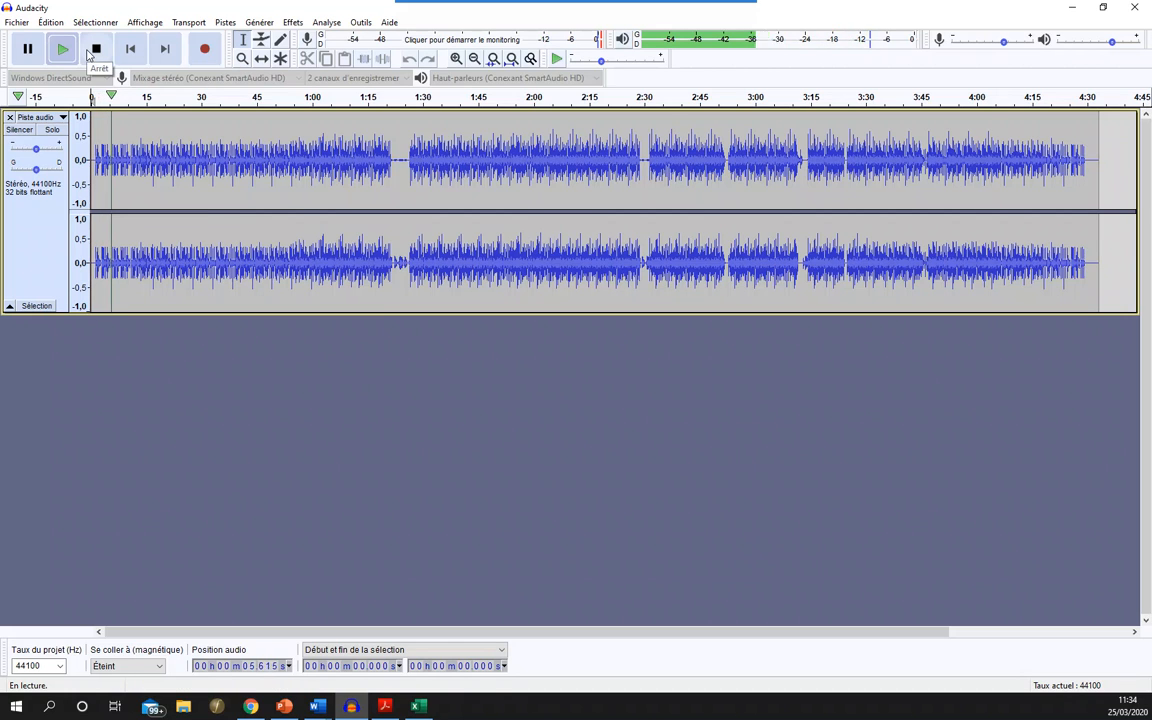
{"action": "left_click_drag", "start_coordinate": [386, 155], "coordinate": [407, 163]}
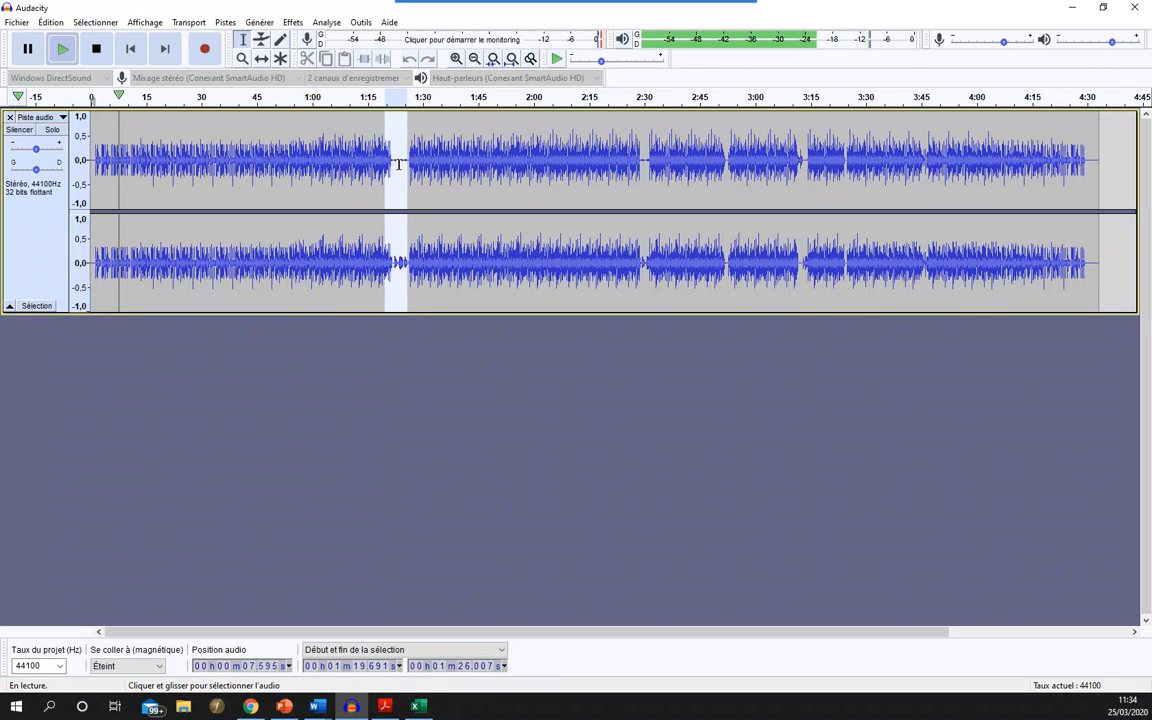
{"action": "left_click", "coordinate": [398, 160]}
{"action": "left_click", "coordinate": [381, 155]}
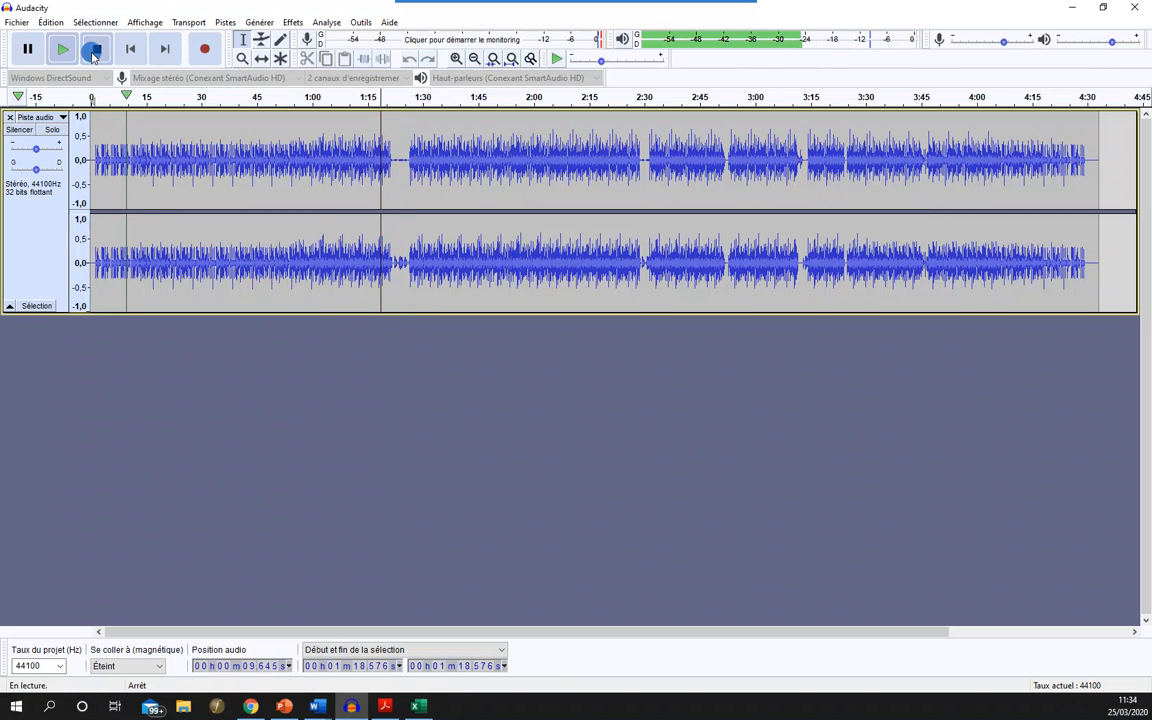
{"action": "left_click", "coordinate": [96, 48]}
- Play the track from about 1:18.8 through its first quiet gap and stop playback
{"action": "left_click", "coordinate": [377, 155]}
{"action": "left_click", "coordinate": [381, 155]}
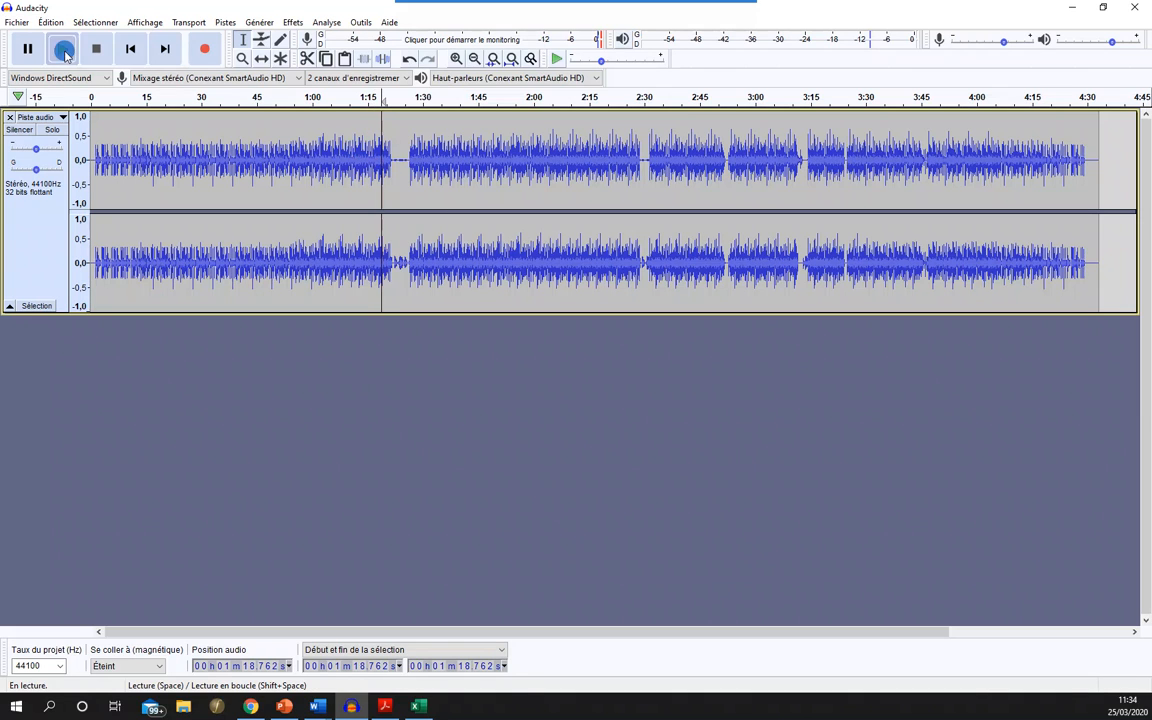
{"action": "left_click", "coordinate": [62, 49]}
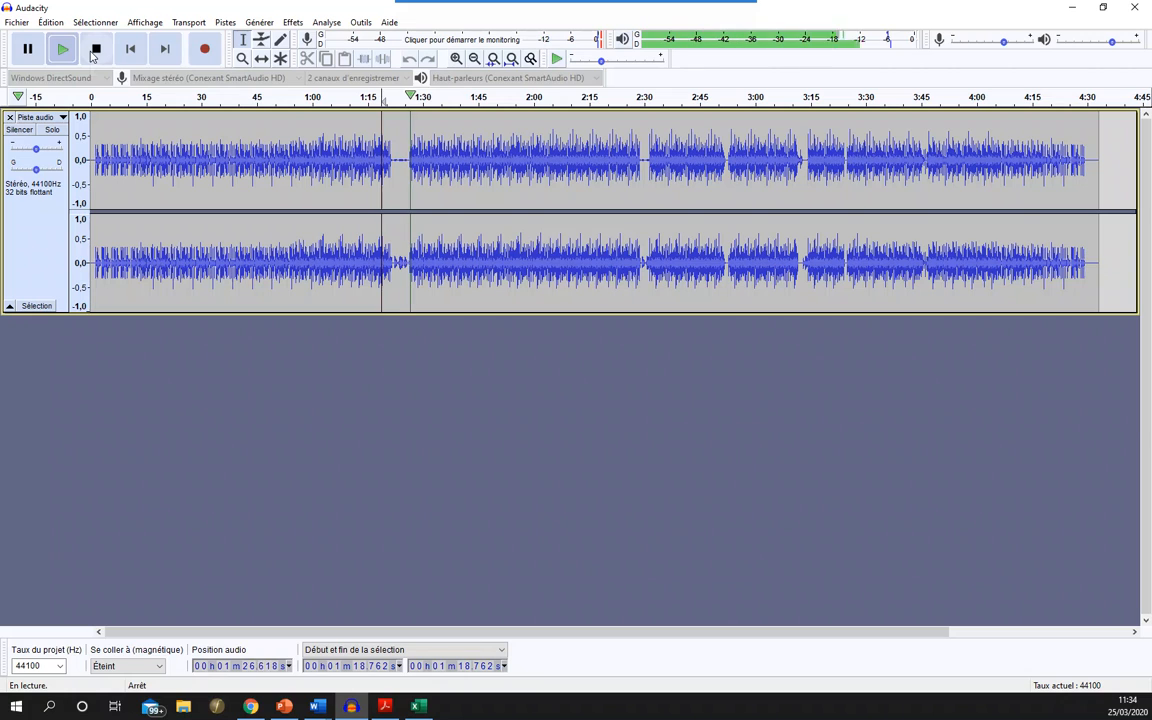
{"action": "left_click", "coordinate": [95, 48]}
- Try the Alesis USB Audio speakers as playback device and return to the Conexant SmartAudio HD speakers
{"action": "left_click", "coordinate": [492, 78]}
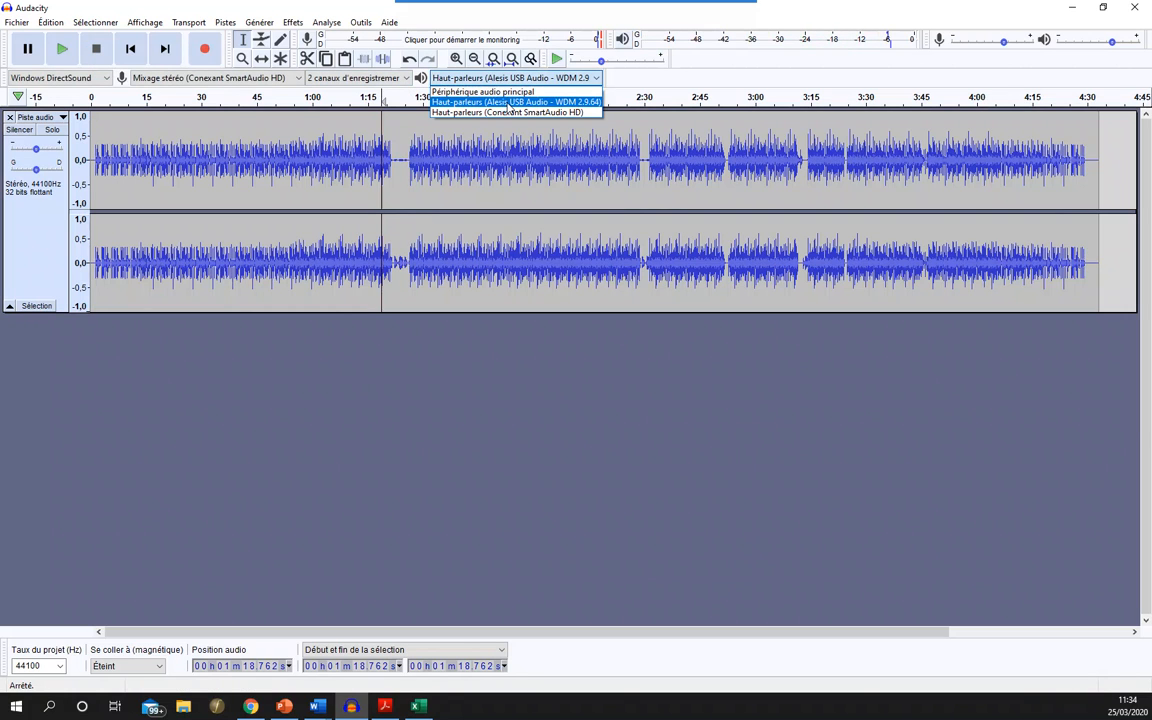
{"action": "left_click", "coordinate": [510, 103]}
{"action": "left_click", "coordinate": [79, 52]}
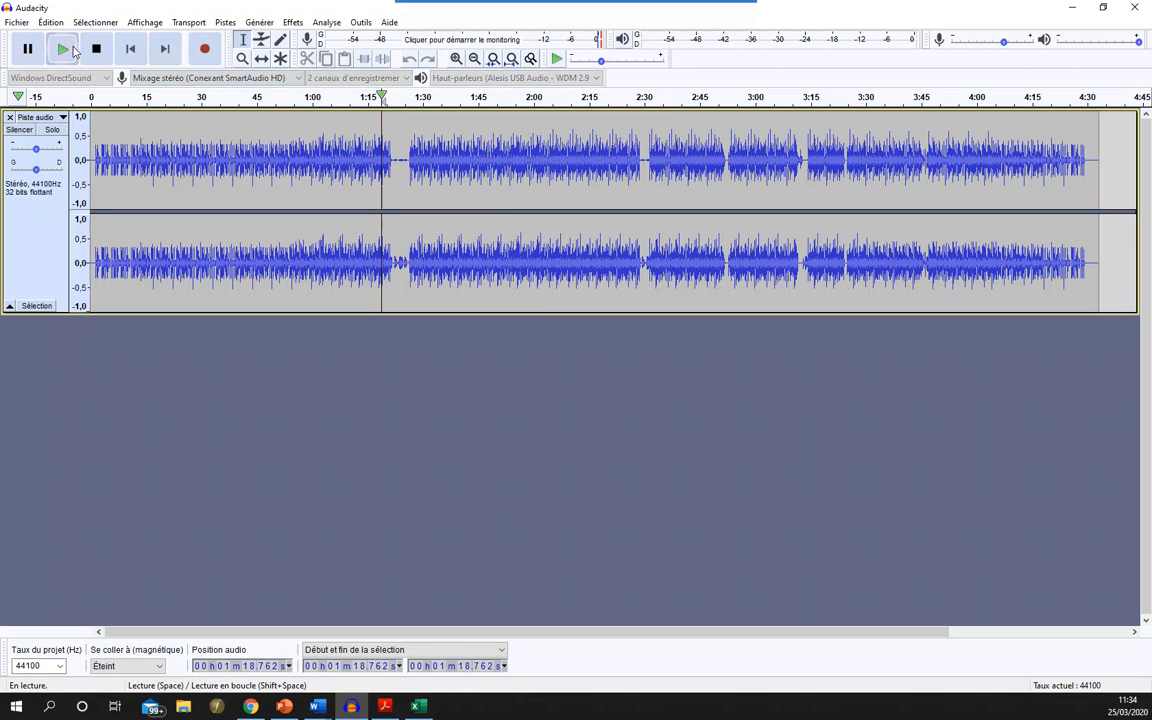
{"action": "left_click", "coordinate": [453, 79]}
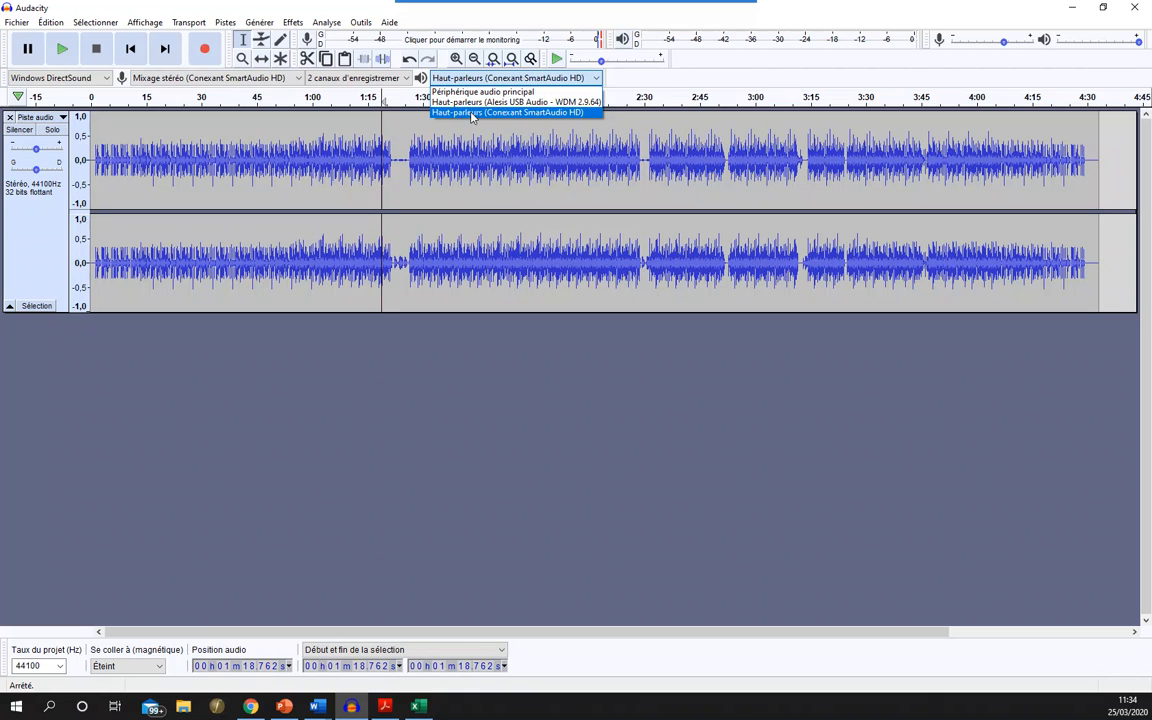
{"action": "left_click", "coordinate": [472, 113]}
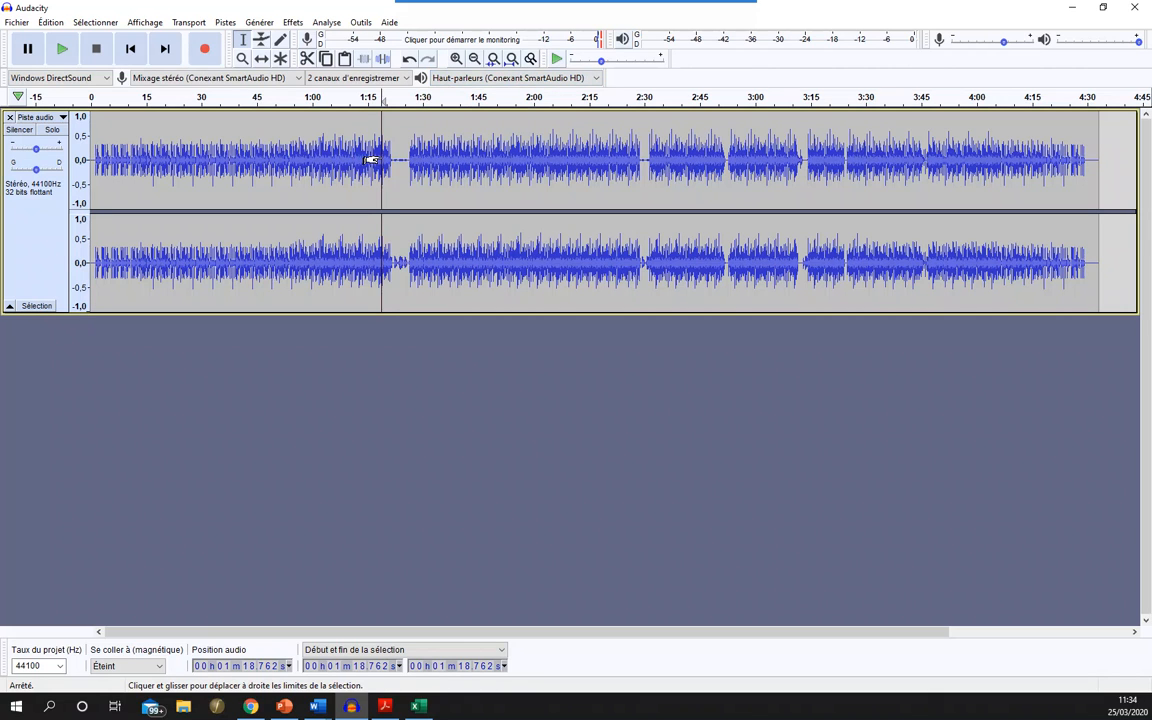
- Export the track to the desktop (Bureau) as an MP3 named inc, using the Standard, 170-220 kbps quality preset
{"action": "left_click", "coordinate": [358, 130]}
{"action": "left_click", "coordinate": [17, 22]}
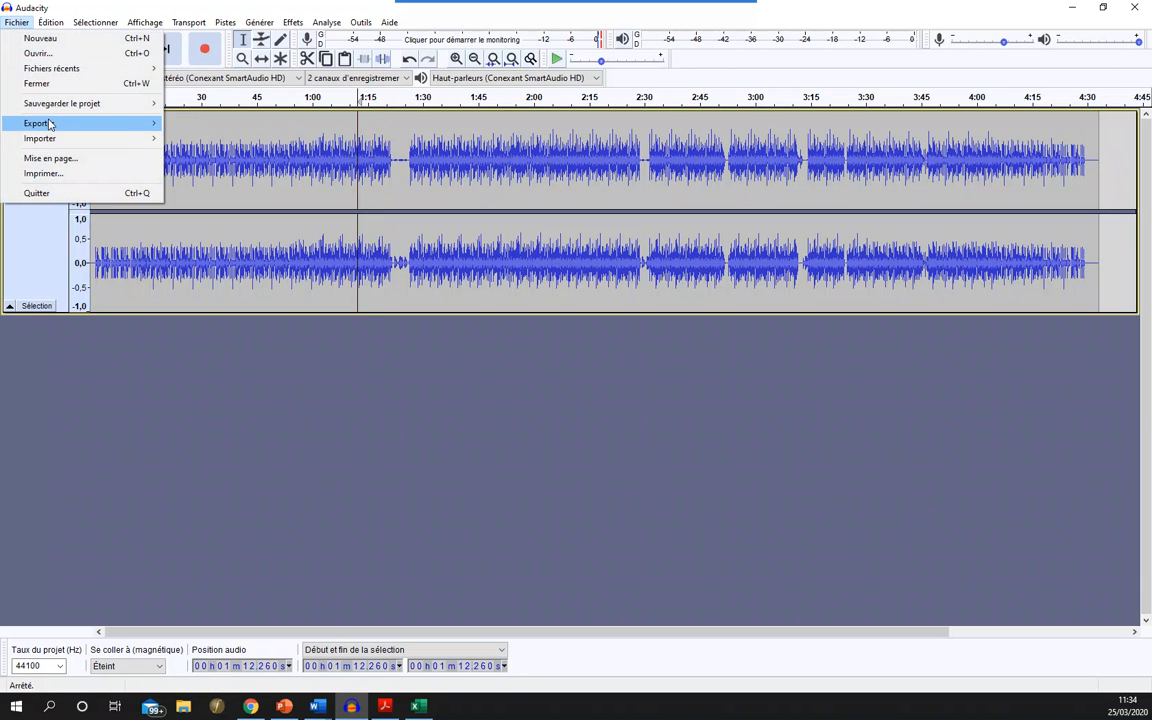
{"action": "mouse_move", "coordinate": [66, 124]}
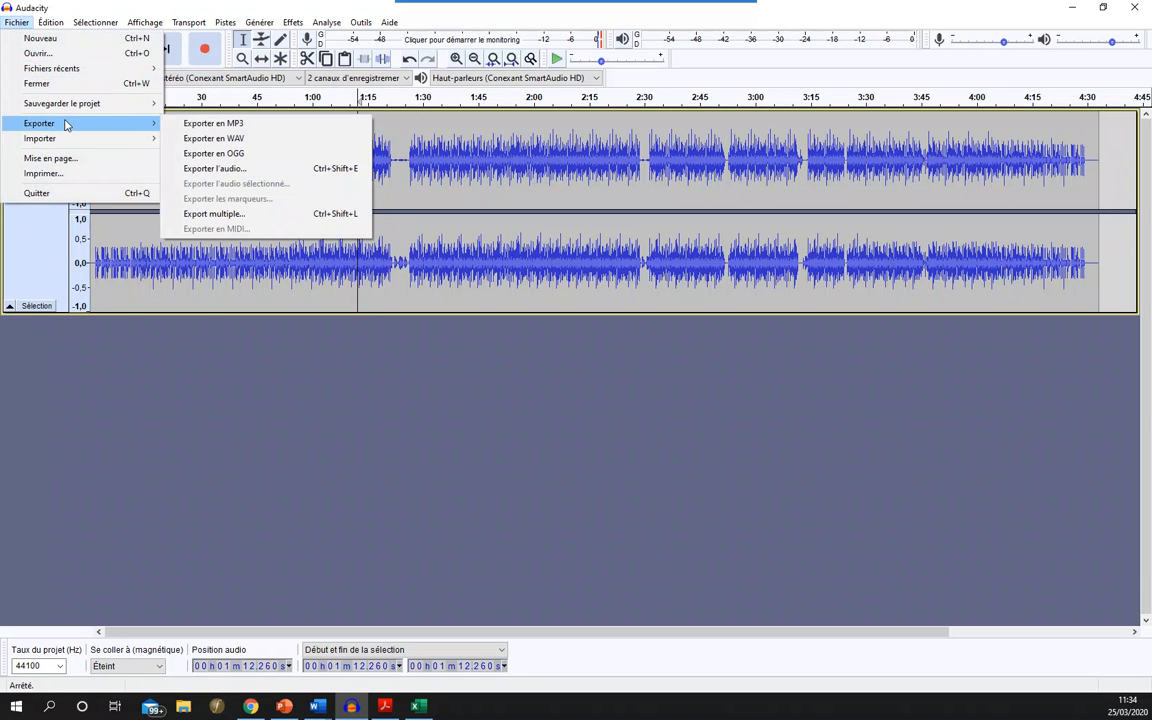
{"action": "left_click", "coordinate": [237, 125]}
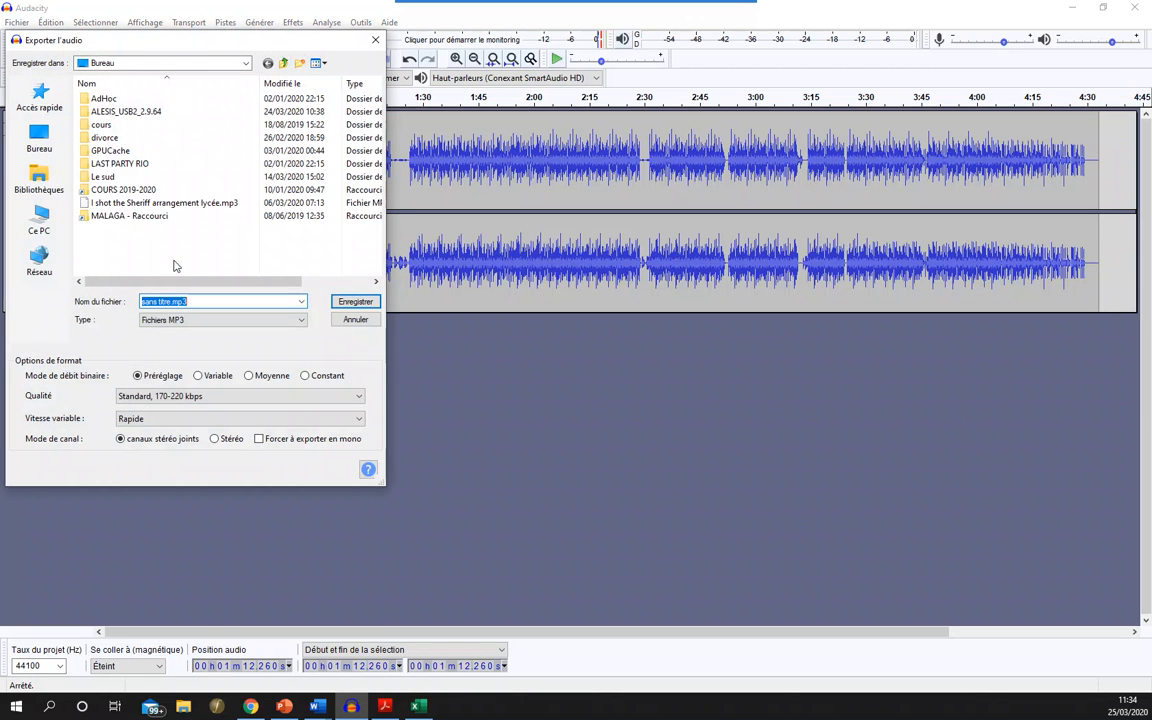
{"action": "double_click", "coordinate": [161, 300]}
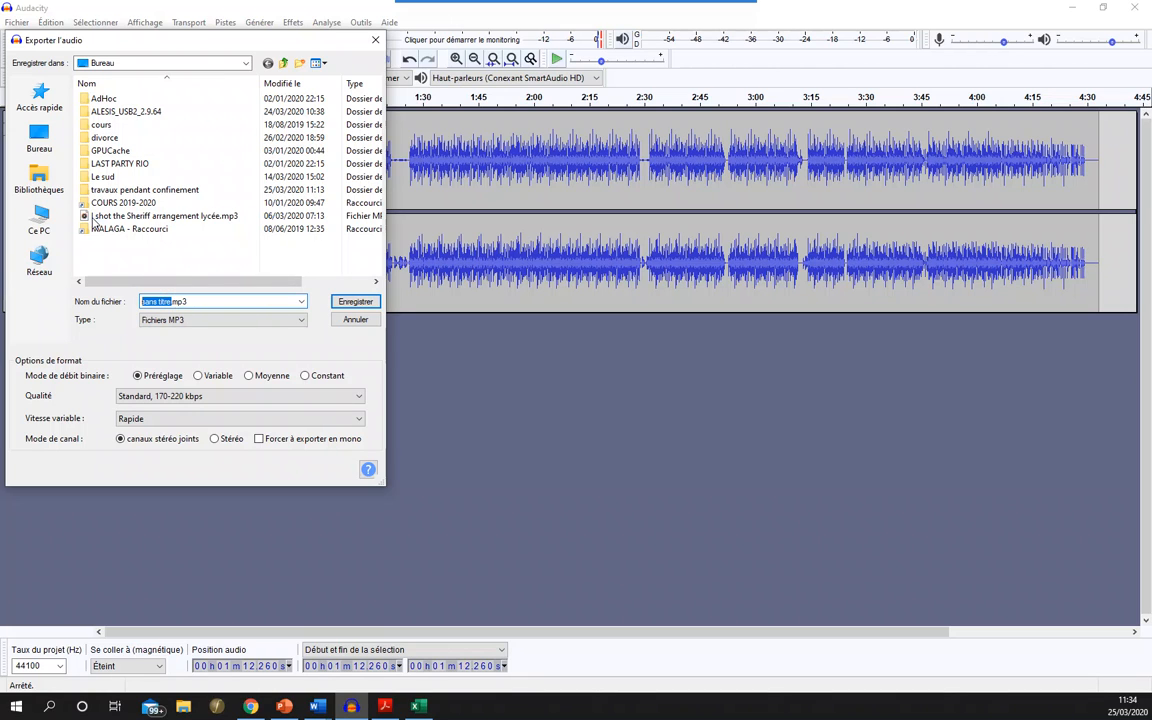
{"action": "type", "text": "incred1"}
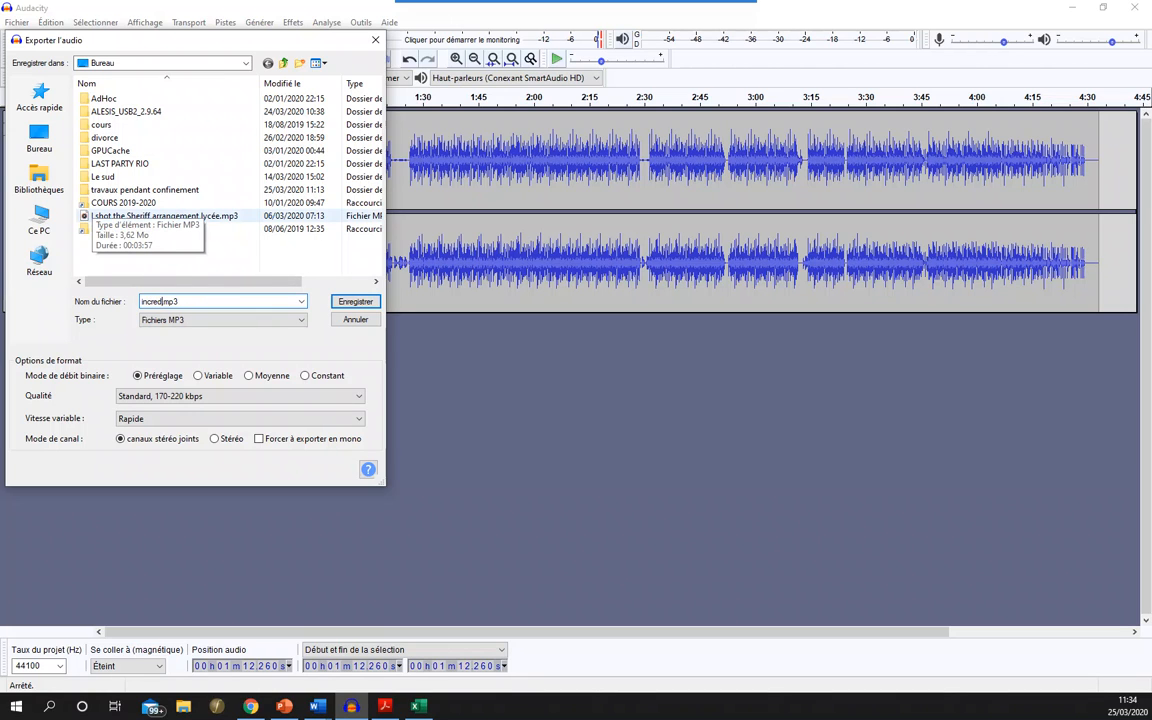
{"action": "left_click", "coordinate": [356, 302]}
{"action": "left_click", "coordinate": [631, 458]}
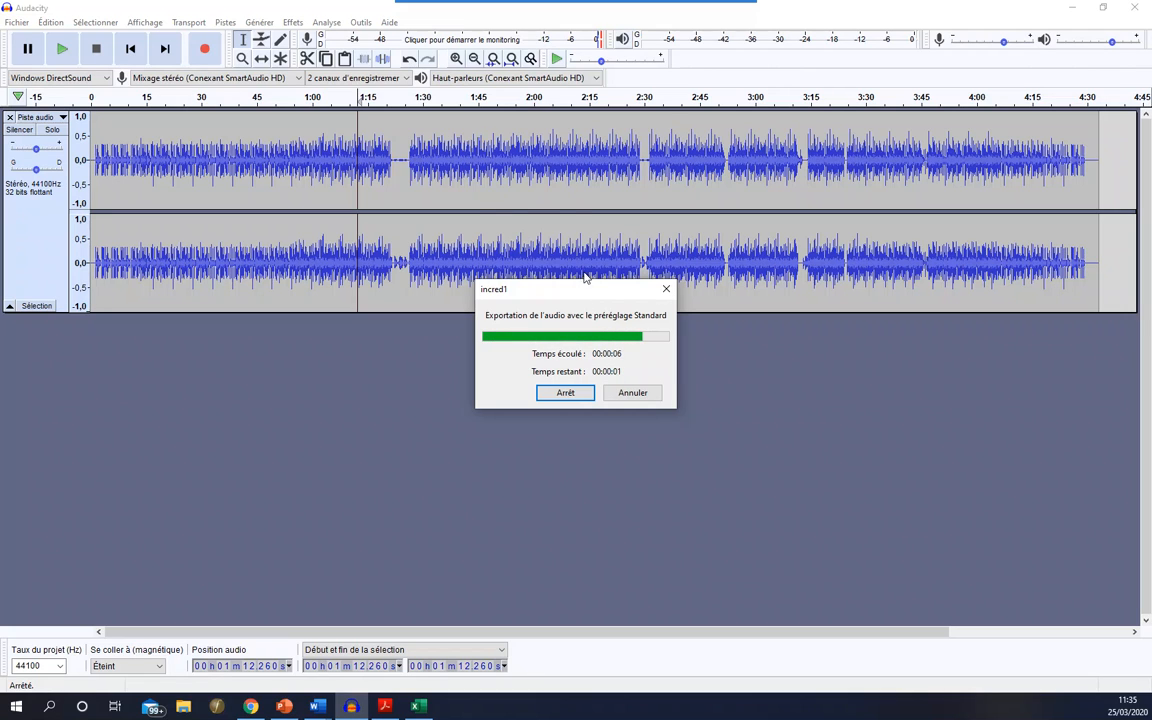
- Play the track from its very beginning for several seconds and stop playback
{"action": "left_click", "coordinate": [130, 49]}
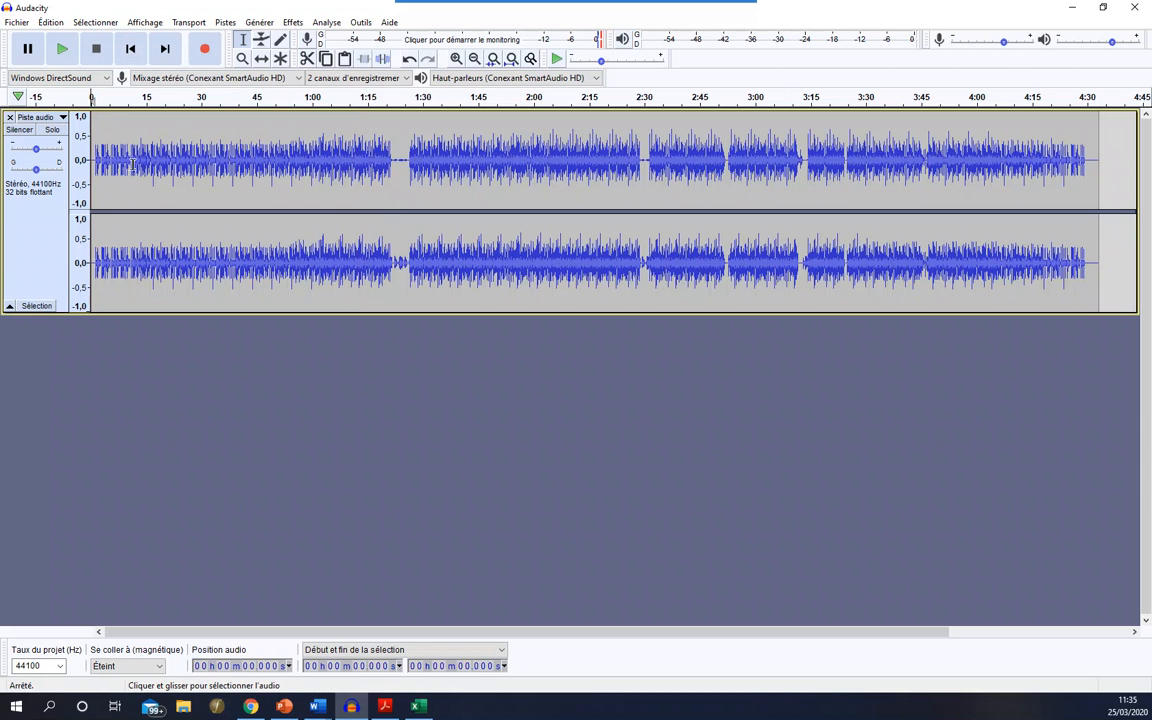
{"action": "left_click", "coordinate": [62, 49]}
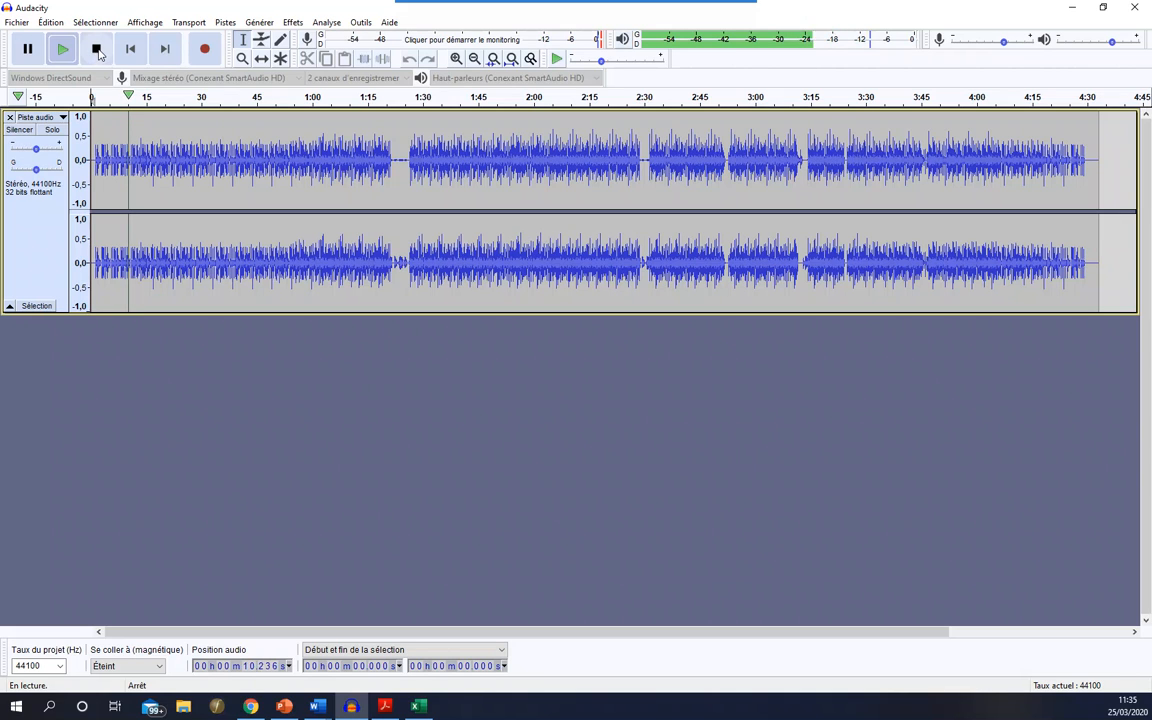
{"action": "left_click", "coordinate": [97, 50]}
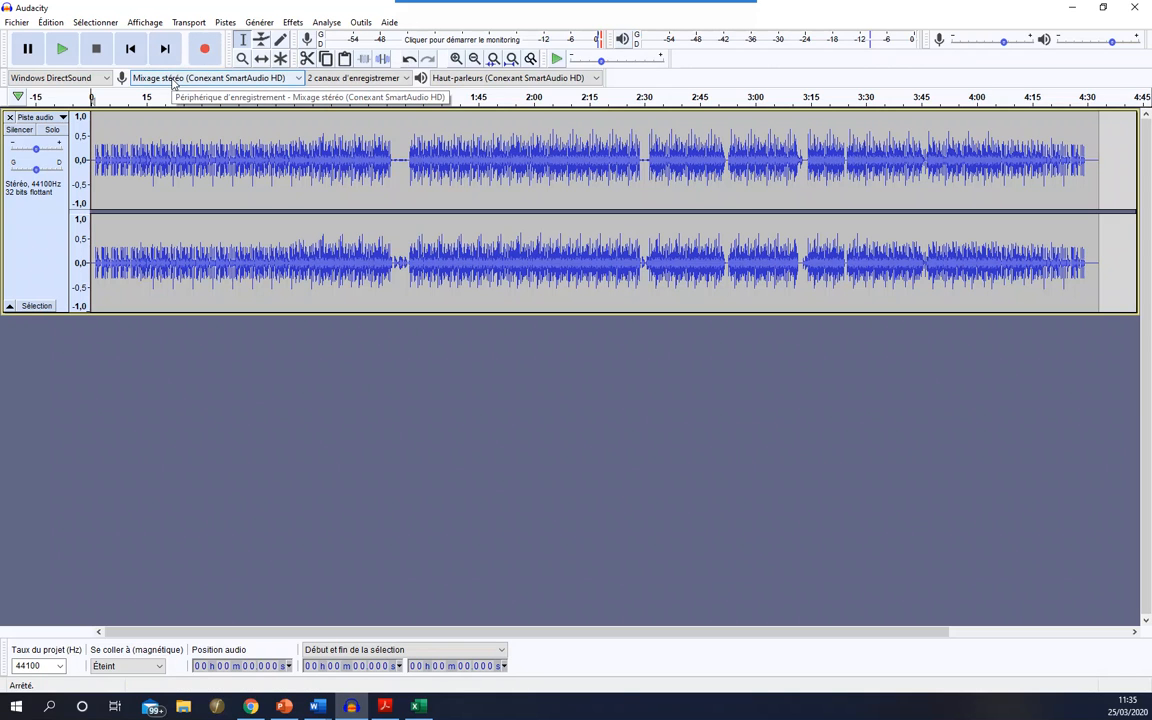
- Set the recording device to the Alesis USB Audio line input and record about 23 seconds onto a second track
{"action": "left_click", "coordinate": [172, 82]}
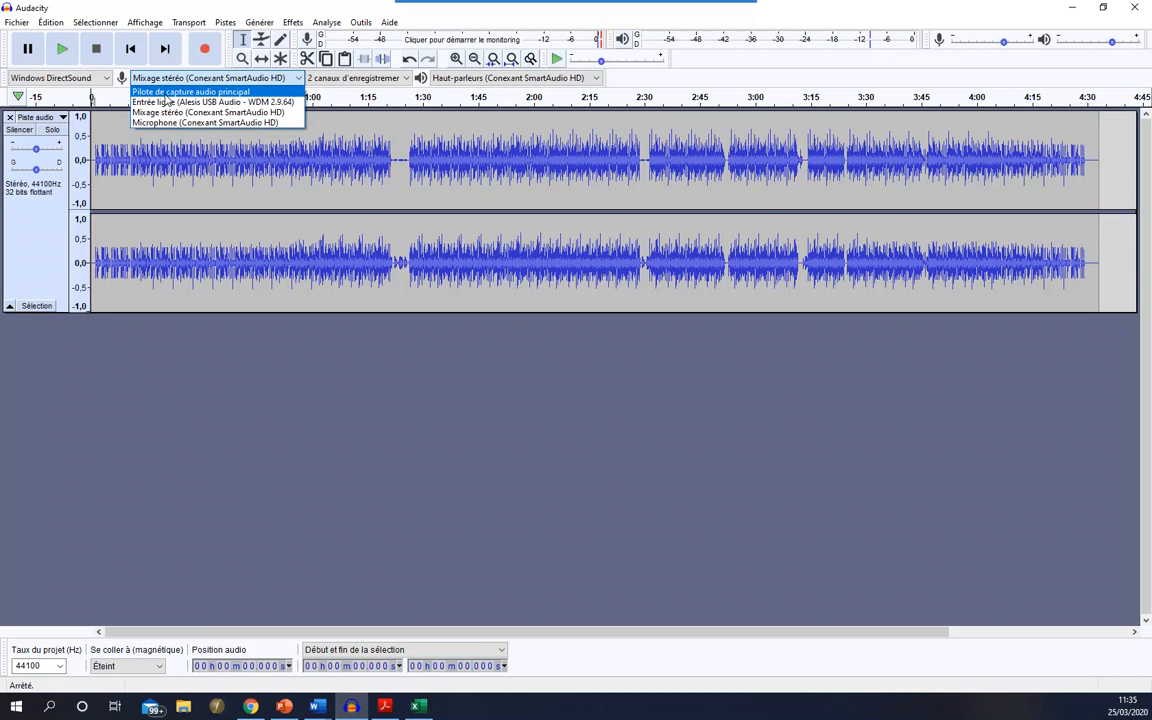
{"action": "left_click", "coordinate": [166, 93]}
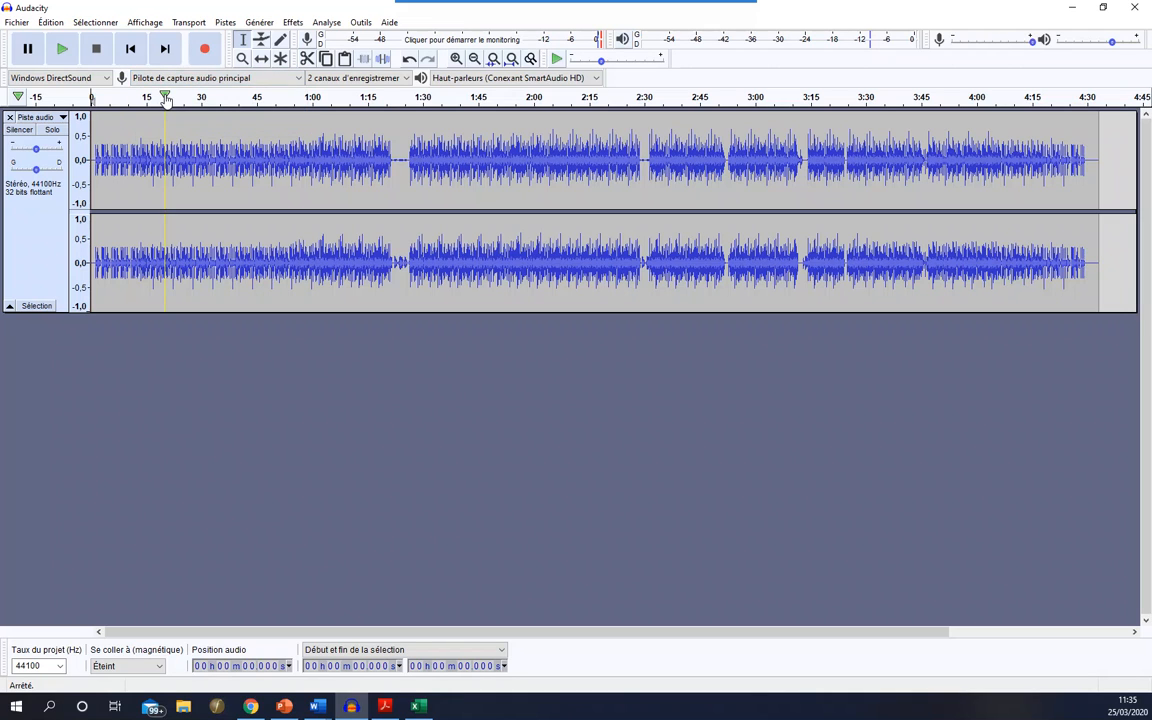
{"action": "left_click", "coordinate": [187, 80]}
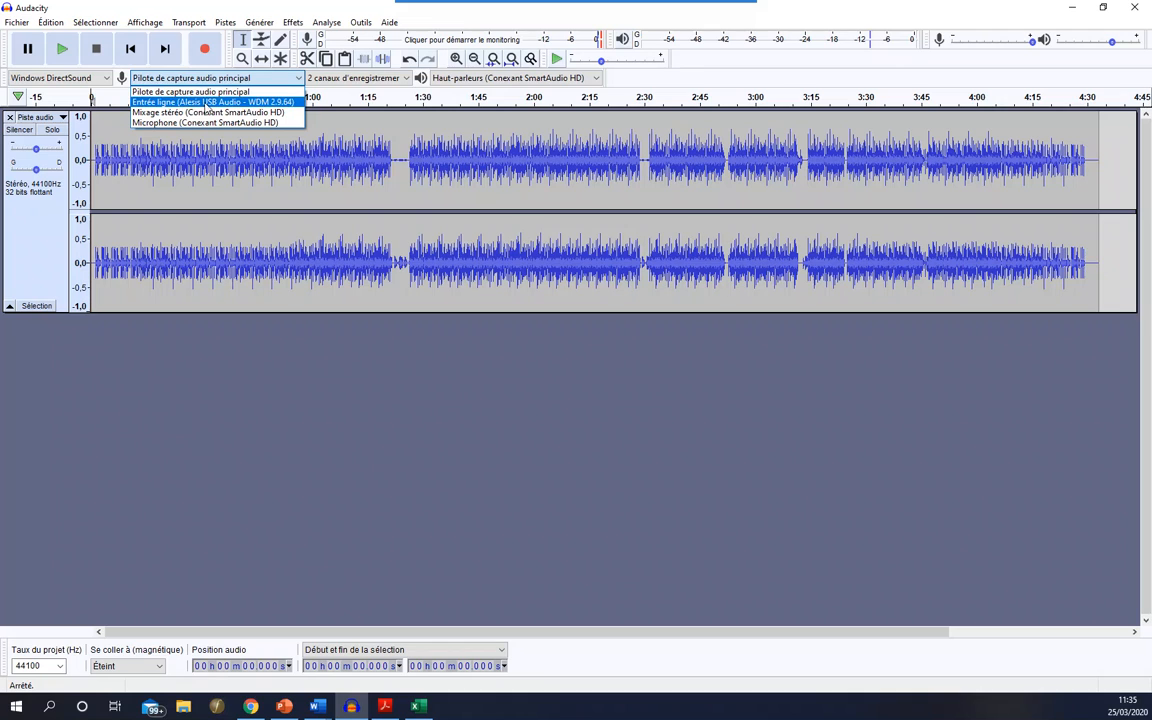
{"action": "left_click", "coordinate": [206, 104]}
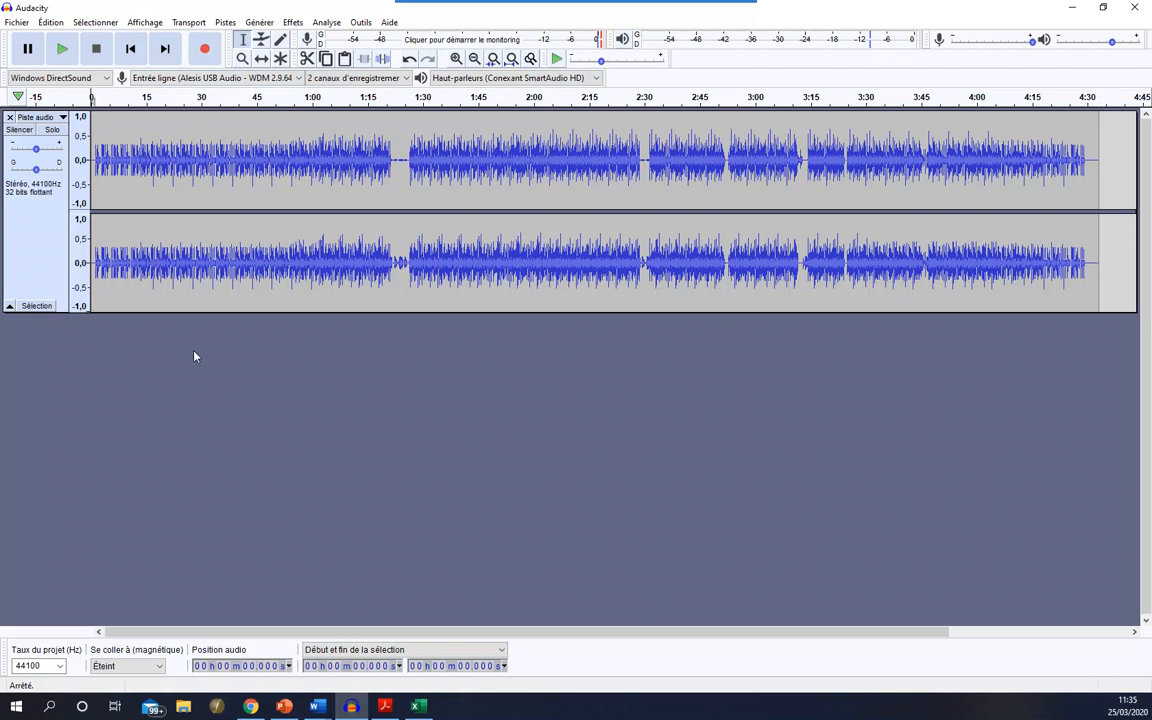
{"action": "left_click", "coordinate": [205, 50]}
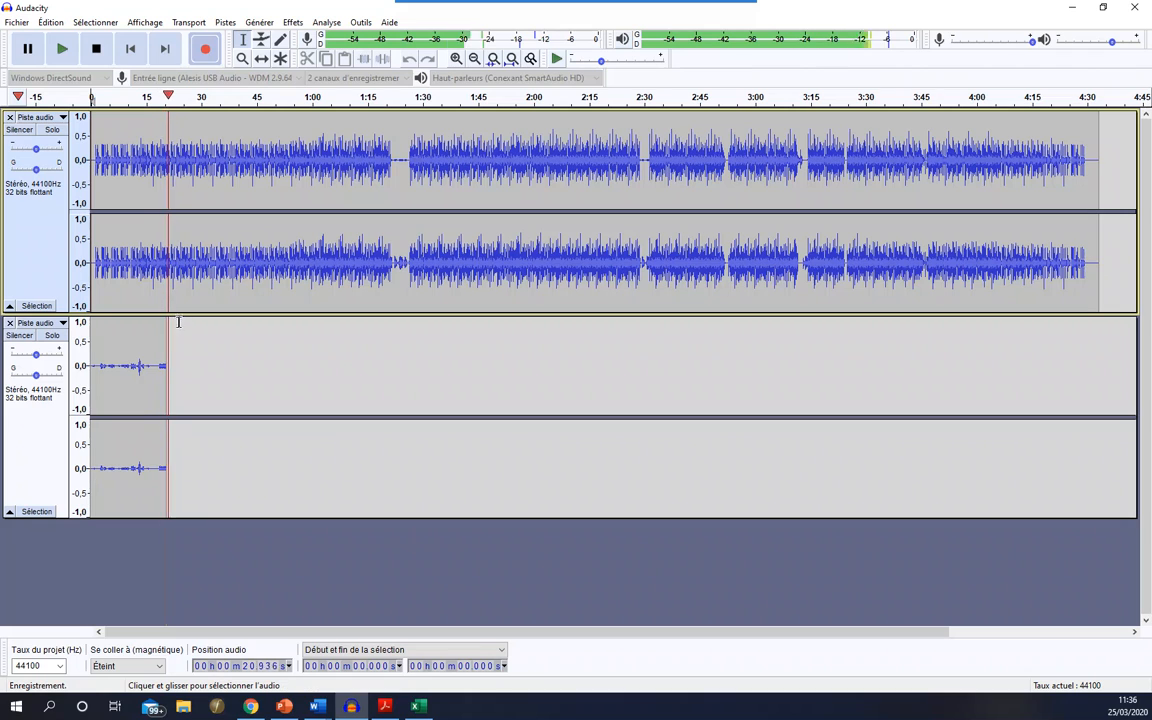
{"action": "left_click", "coordinate": [104, 55]}
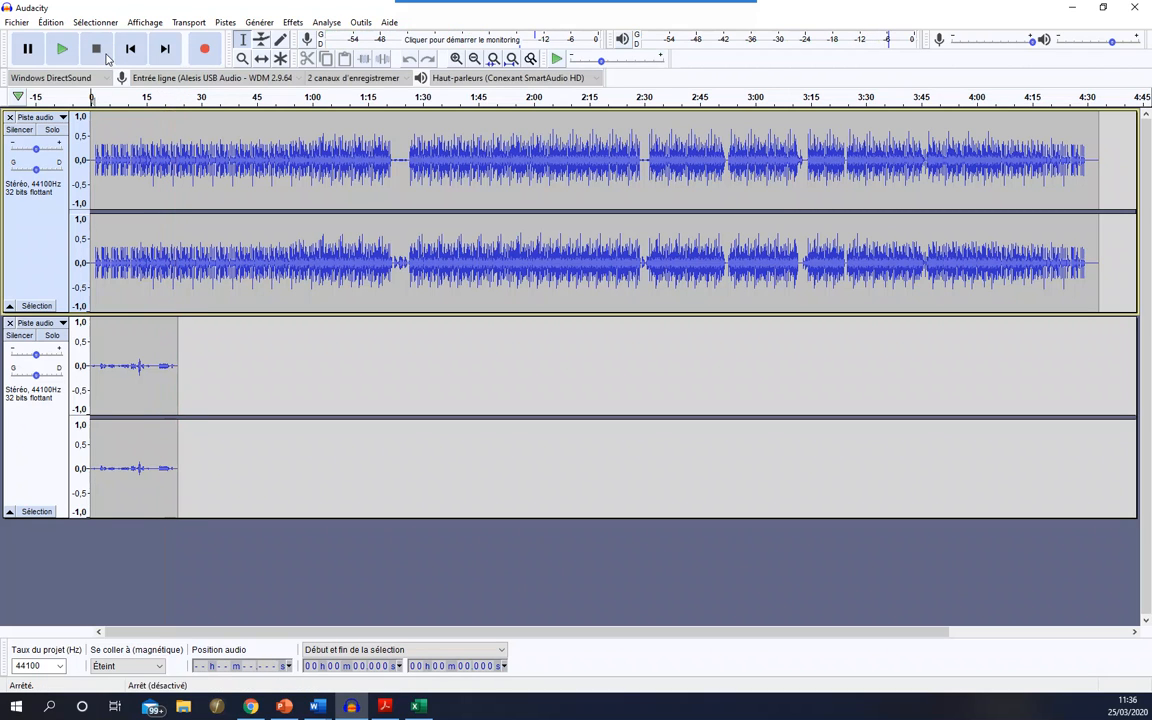
- Listen to the newly recorded second track in solo from about 5.6 s, stop playback and turn solo off
{"action": "left_click", "coordinate": [111, 365]}
{"action": "left_click", "coordinate": [52, 336]}
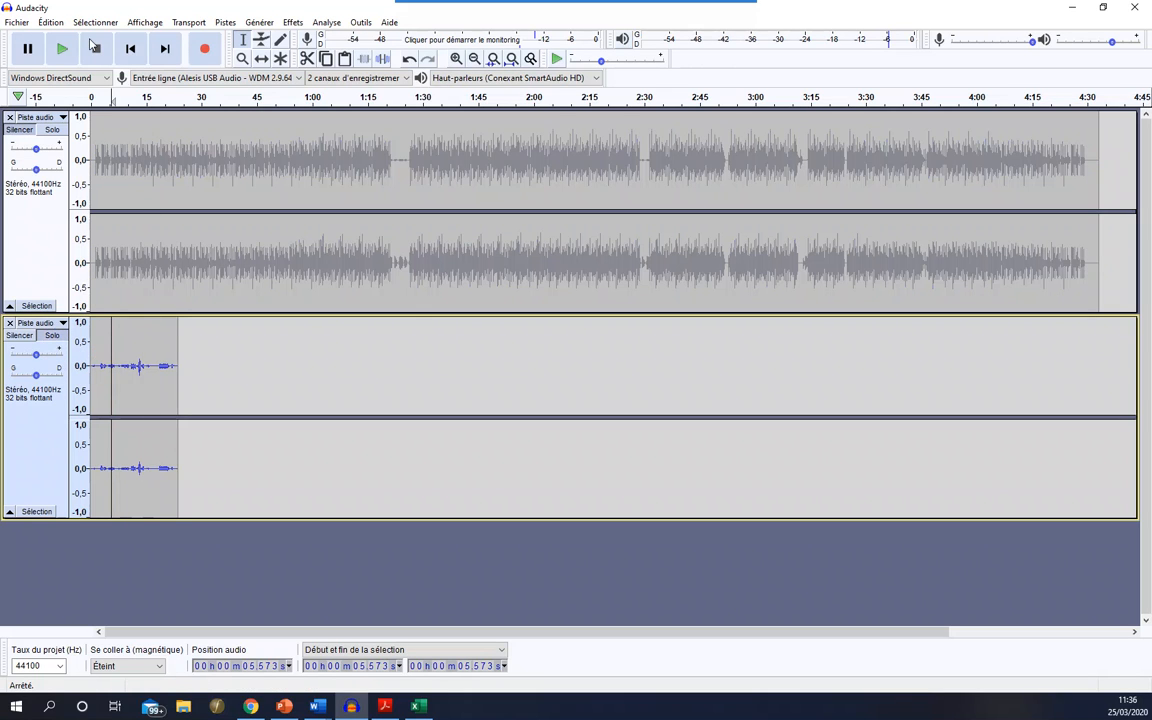
{"action": "left_click", "coordinate": [64, 48]}
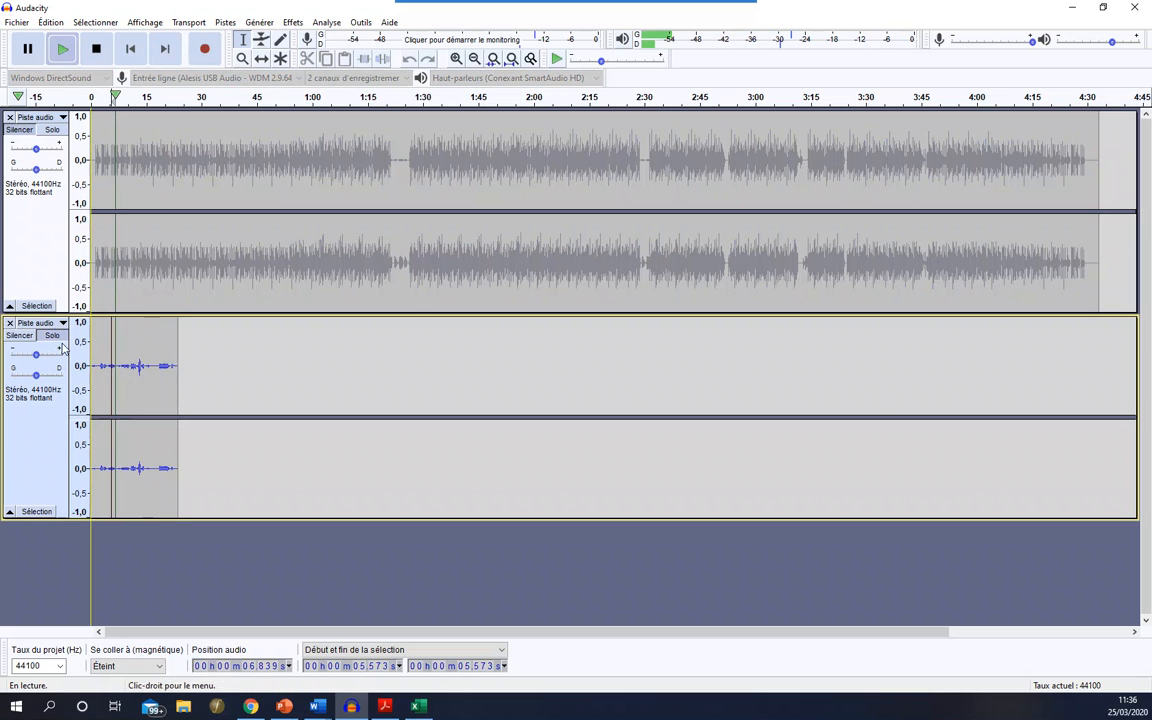
{"action": "mouse_move", "coordinate": [37, 356]}
{"action": "left_mouse_down"}
{"action": "mouse_move", "coordinate": [68, 356]}
{"action": "mouse_move", "coordinate": [20, 360]}
{"action": "left_mouse_up"}
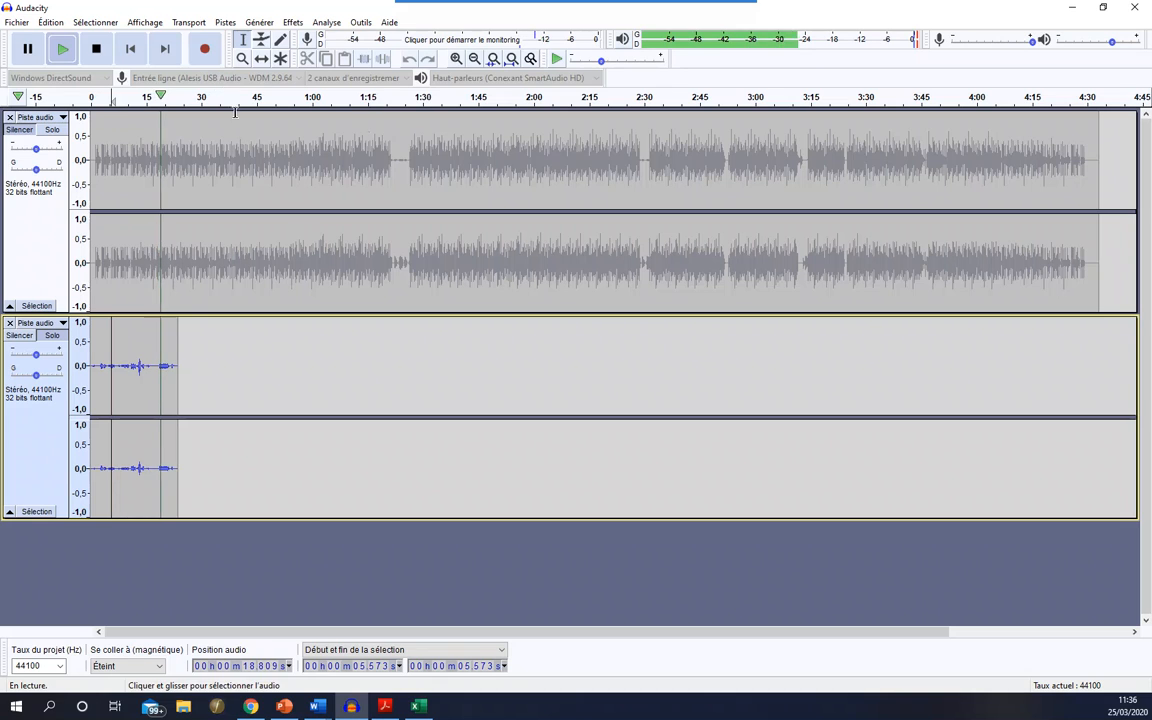
{"action": "left_click", "coordinate": [96, 48]}
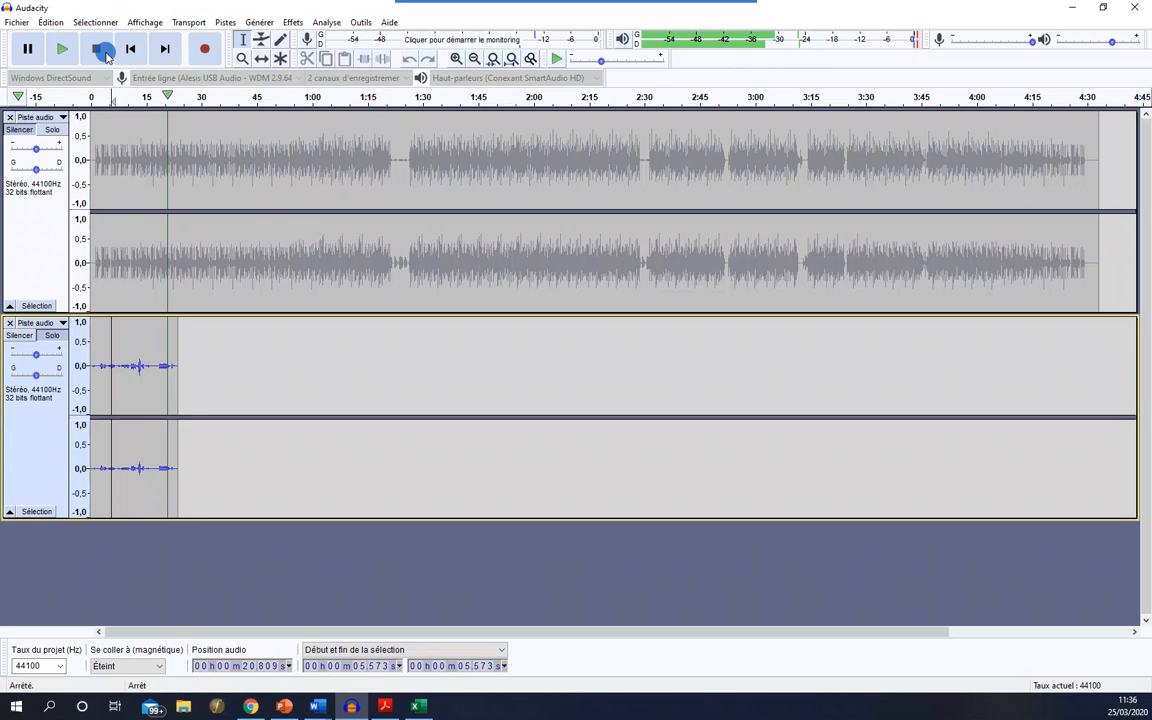
{"action": "left_click", "coordinate": [62, 338]}
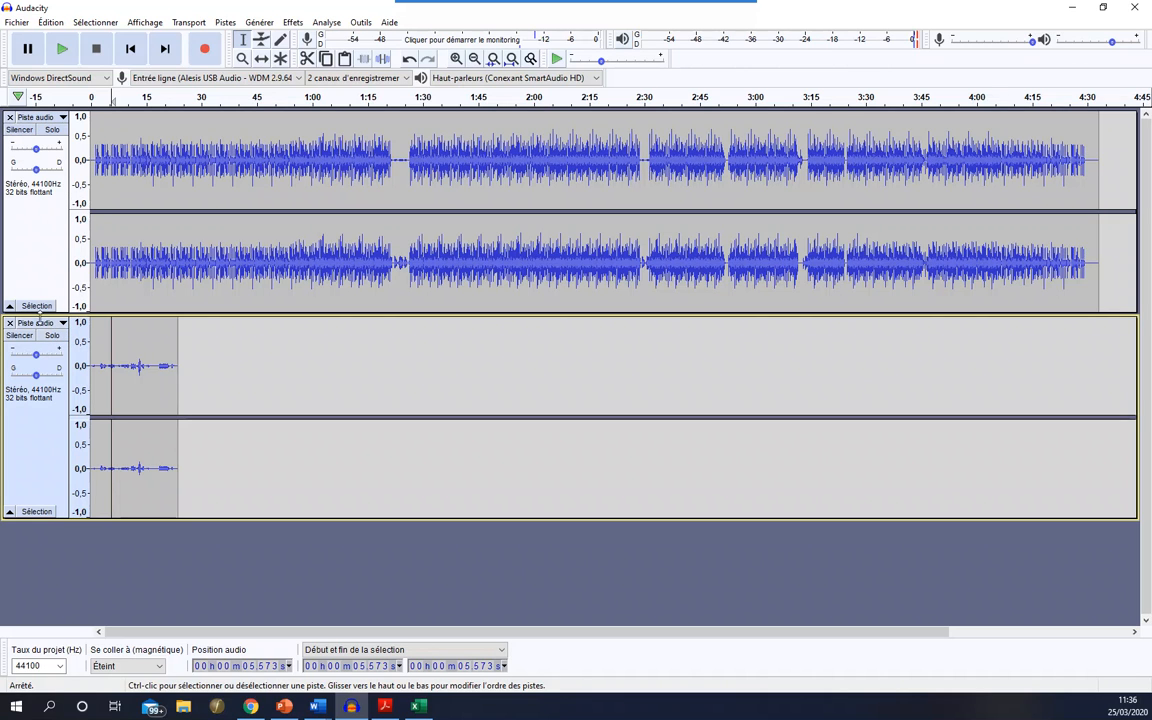
- Select the recorded passage from about 3.0 s to 21.9 s in the second track
{"action": "left_click", "coordinate": [37, 354]}
{"action": "left_click_drag", "start_coordinate": [52, 356], "coordinate": [38, 355]}
{"action": "left_click_drag", "start_coordinate": [118, 158], "coordinate": [259, 170]}
{"action": "left_click", "coordinate": [100, 362]}
{"action": "left_click_drag", "start_coordinate": [100, 362], "coordinate": [171, 360]}
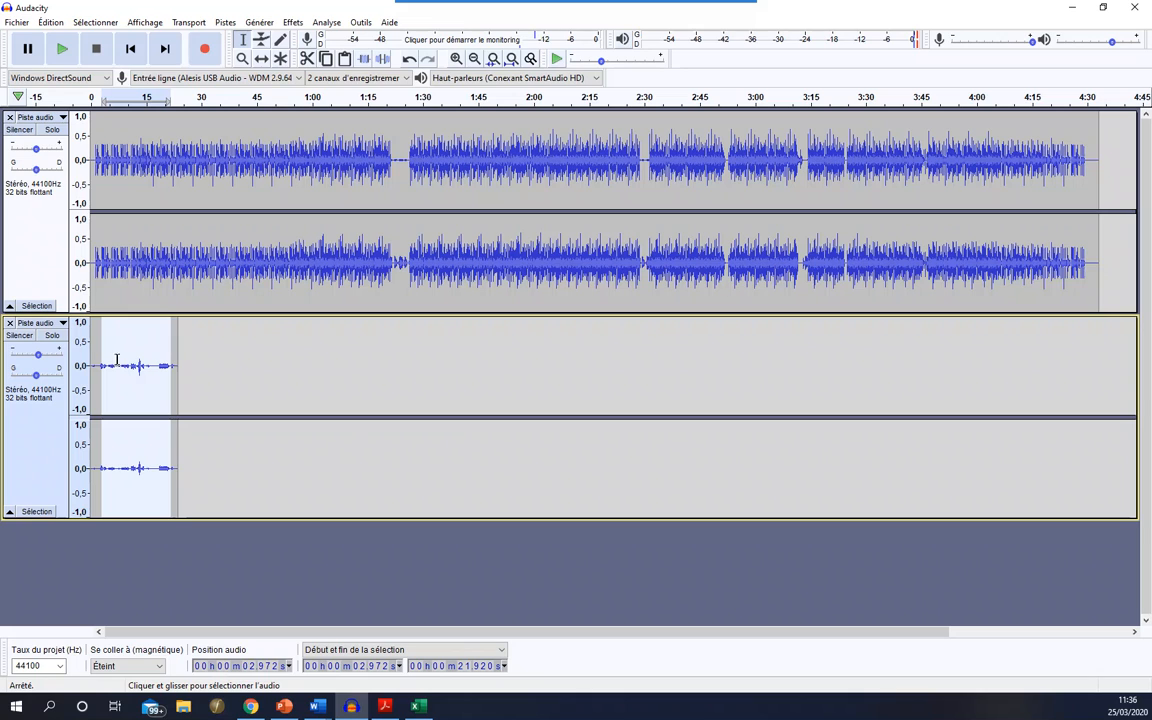
- Balance the two tracks during playback of the selection, raising the second track's gain and slightly lowering the first's
{"action": "left_click_drag", "start_coordinate": [35, 150], "coordinate": [35, 150]}
{"action": "left_click_drag", "start_coordinate": [37, 355], "coordinate": [55, 360]}
{"action": "left_click_drag", "start_coordinate": [36, 148], "coordinate": [32, 149]}
{"action": "left_click", "coordinate": [62, 48]}
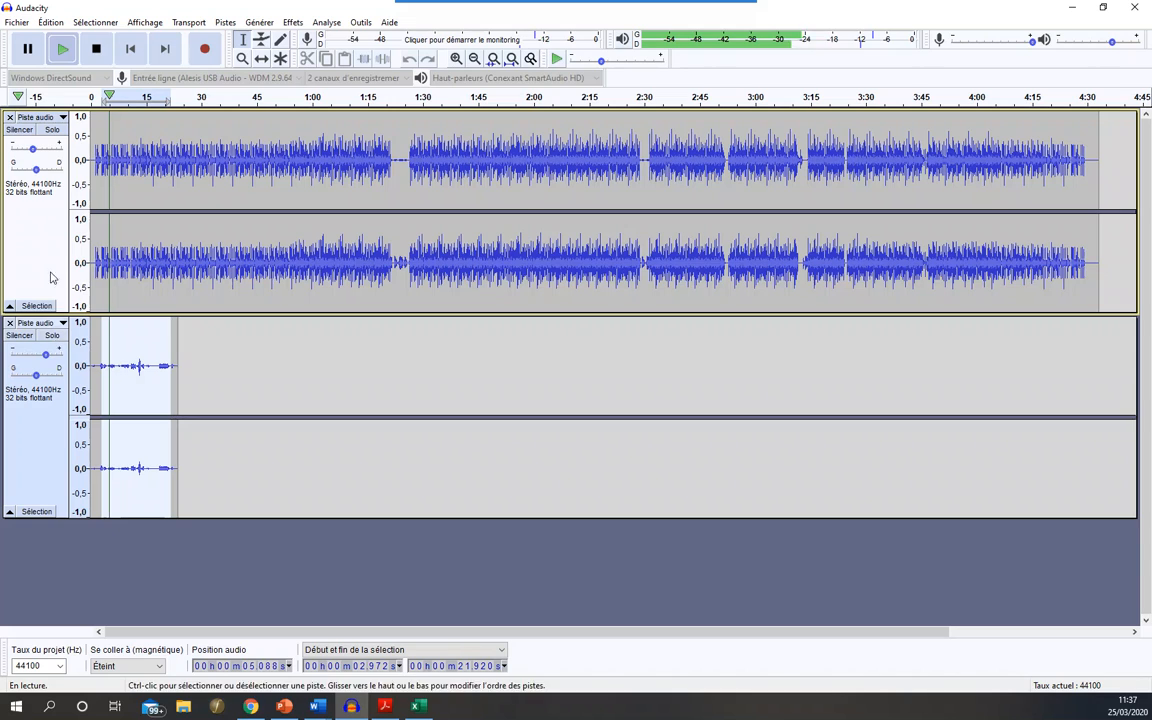
{"action": "mouse_move", "coordinate": [33, 148]}
{"action": "left_mouse_down"}
{"action": "mouse_move", "coordinate": [60, 152]}
{"action": "mouse_move", "coordinate": [42, 154]}
{"action": "left_mouse_up"}
{"action": "left_click_drag", "start_coordinate": [48, 357], "coordinate": [59, 361]}
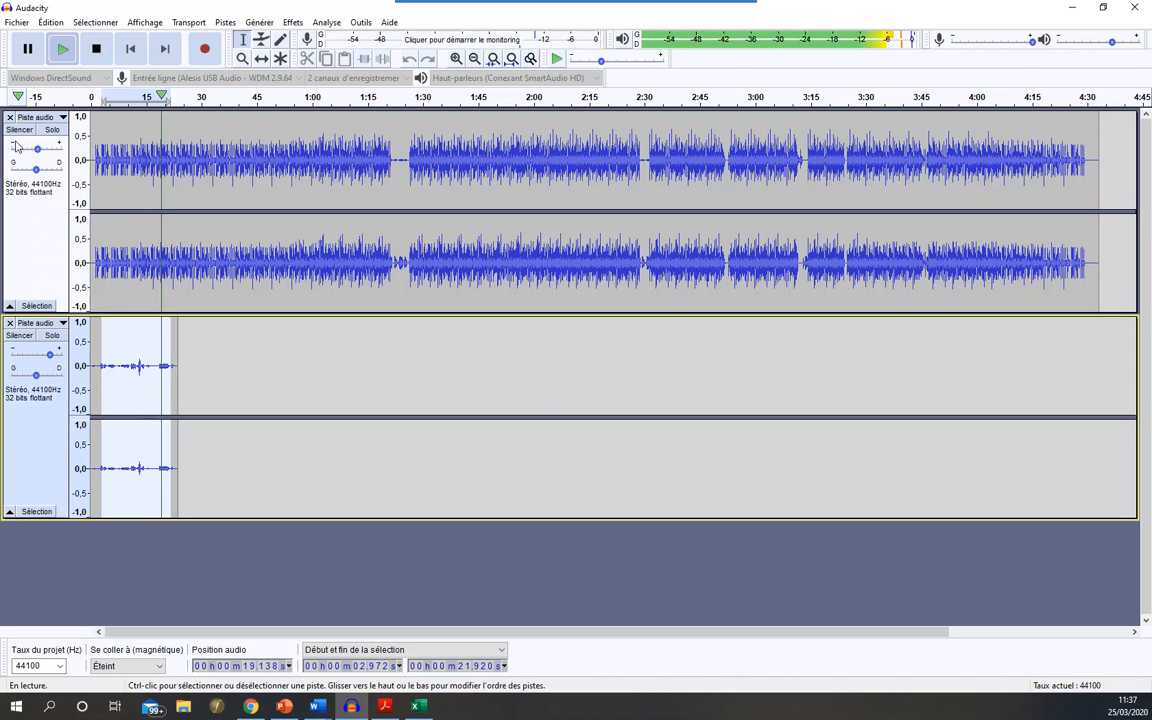
{"action": "left_click_drag", "start_coordinate": [37, 149], "coordinate": [34, 152]}
{"action": "key", "text": "space"}
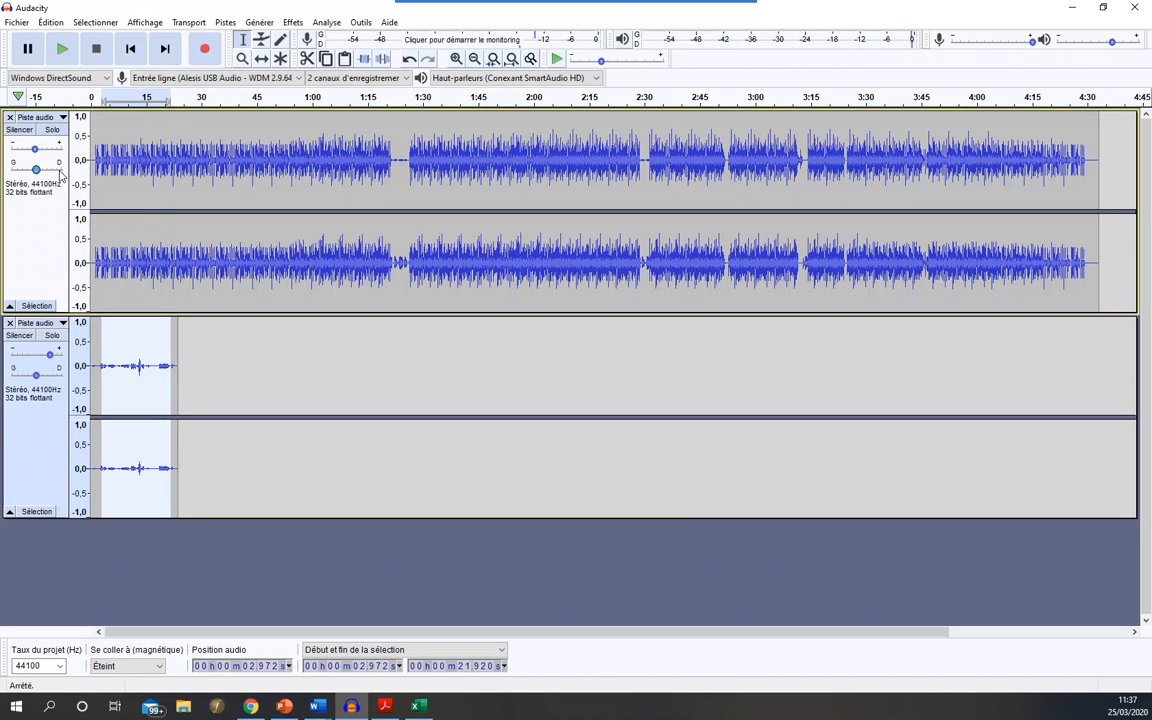
{"action": "left_click", "coordinate": [123, 366]}
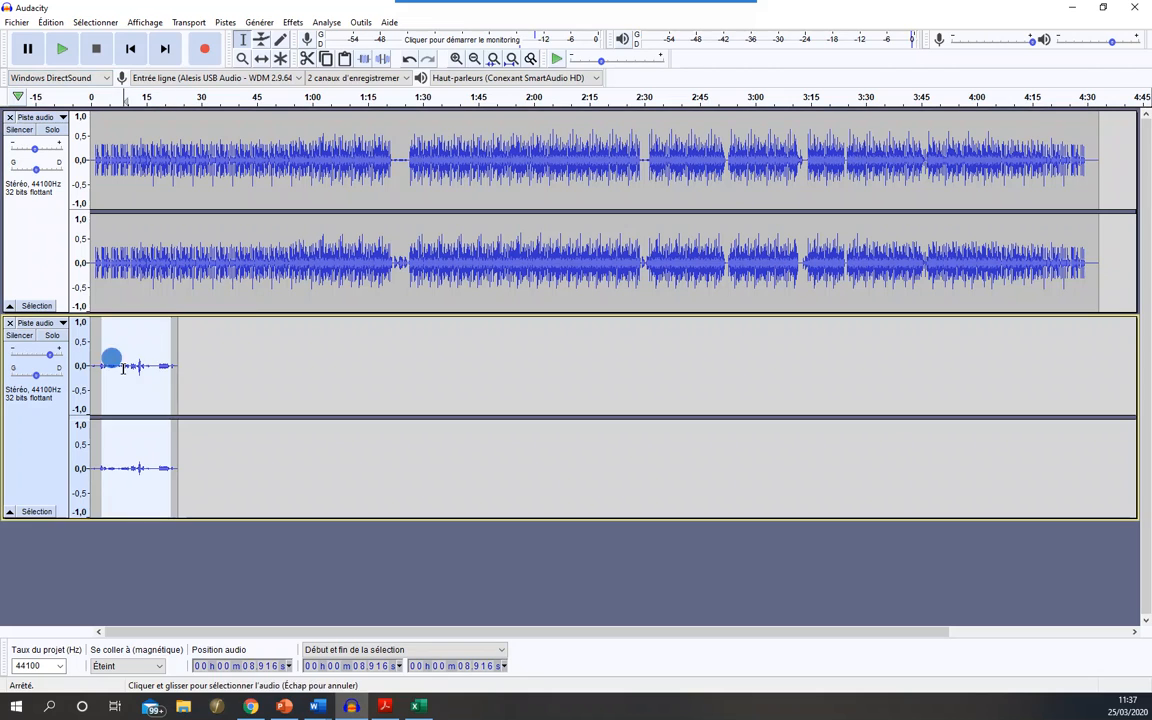
{"action": "left_click", "coordinate": [99, 353]}
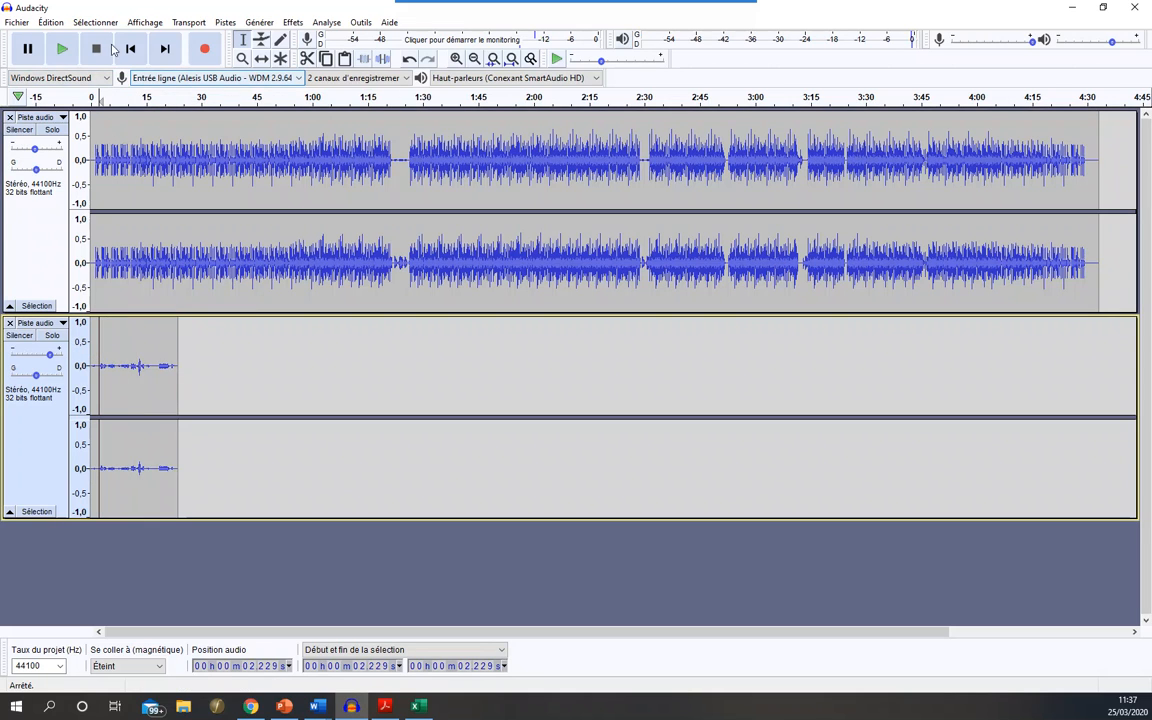
{"action": "left_click", "coordinate": [36, 150]}
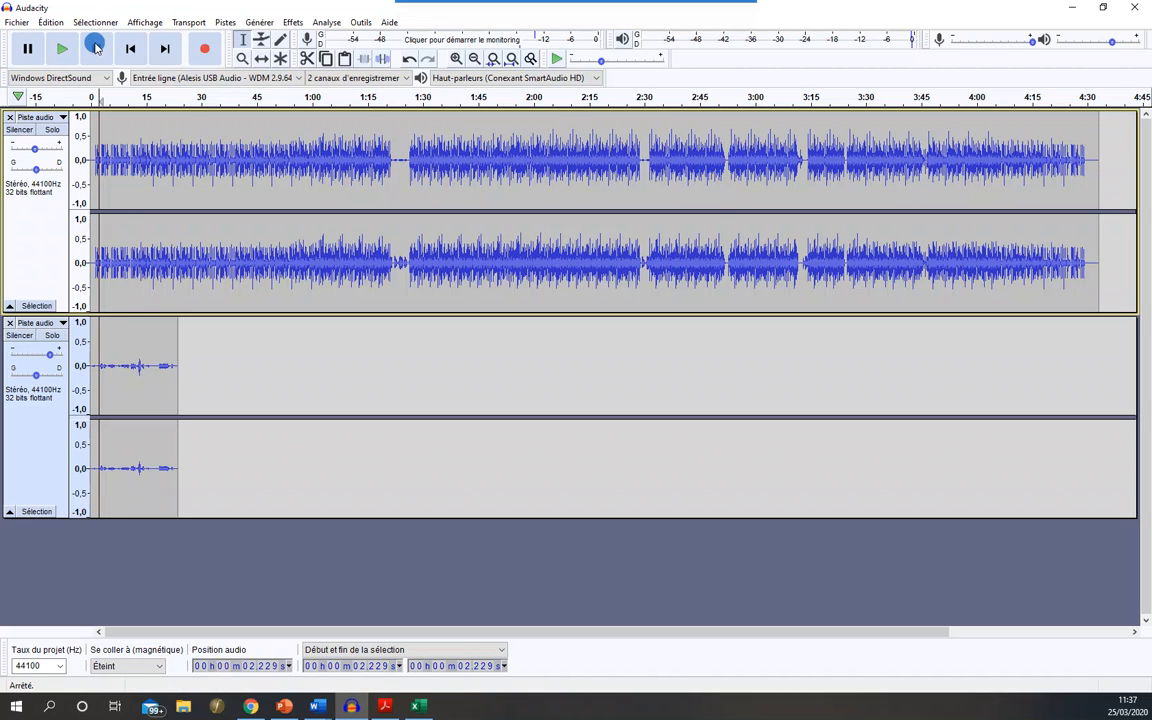
{"action": "left_click", "coordinate": [128, 48]}
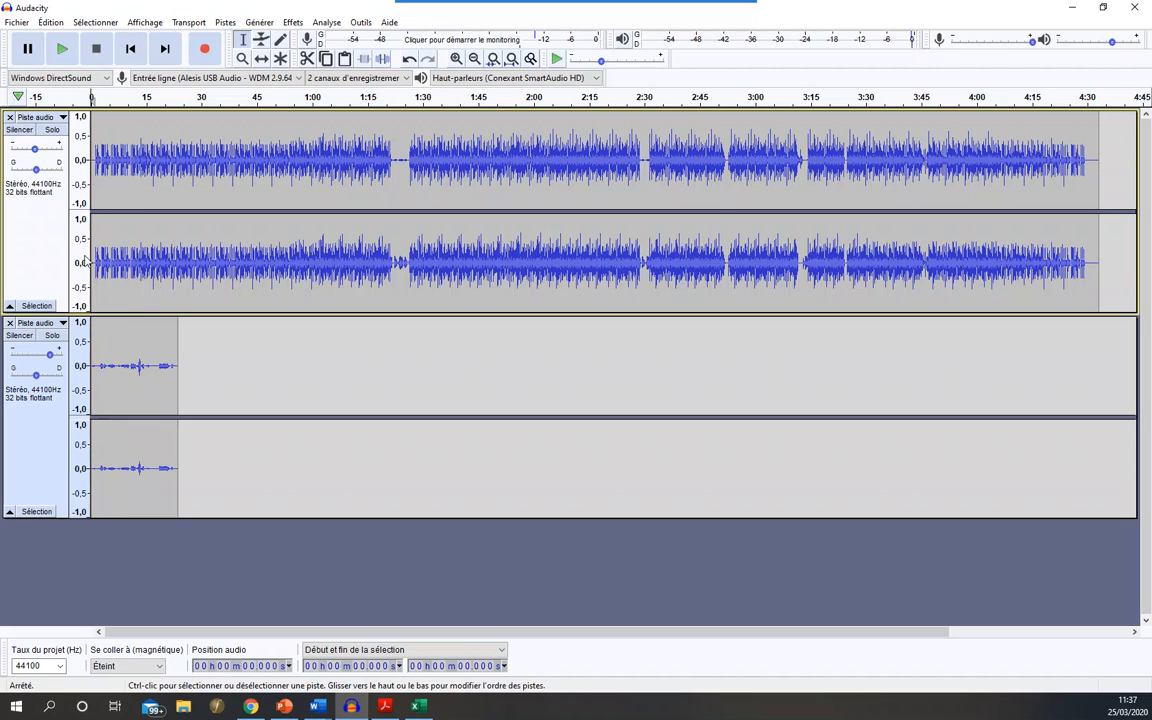
- Look through the available effects for a passage selected from about 4.3 s in the second track
{"action": "left_click_drag", "start_coordinate": [107, 360], "coordinate": [173, 362]}
{"action": "left_click", "coordinate": [292, 22]}
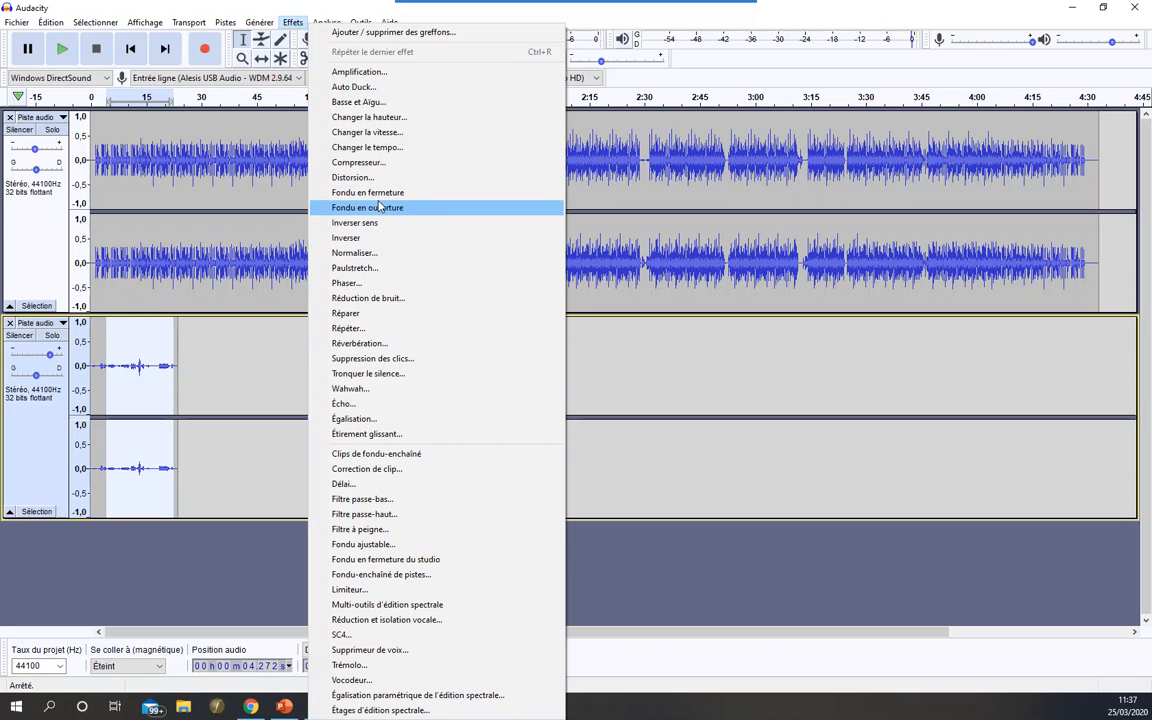
{"action": "left_click", "coordinate": [728, 172]}
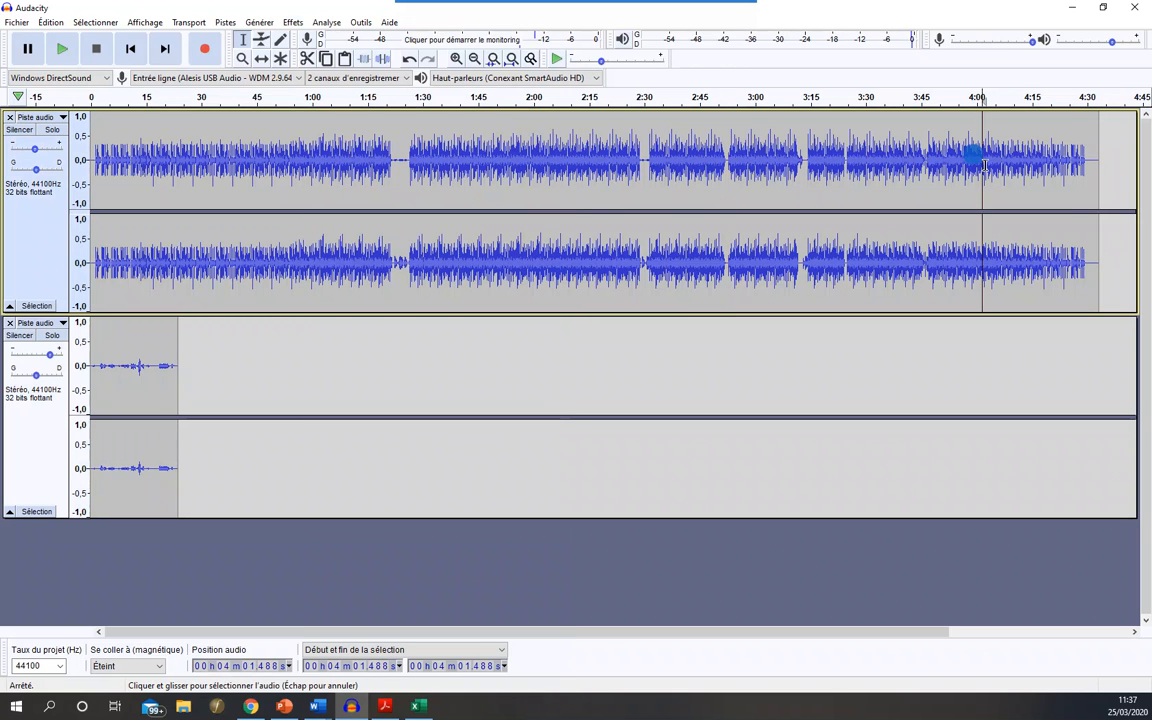
- Try a fade-out (Fondu en fermeture) on the first track from about 4:01.5 to 4:33.0 and undo it
{"action": "left_click_drag", "start_coordinate": [981, 152], "coordinate": [1097, 155]}
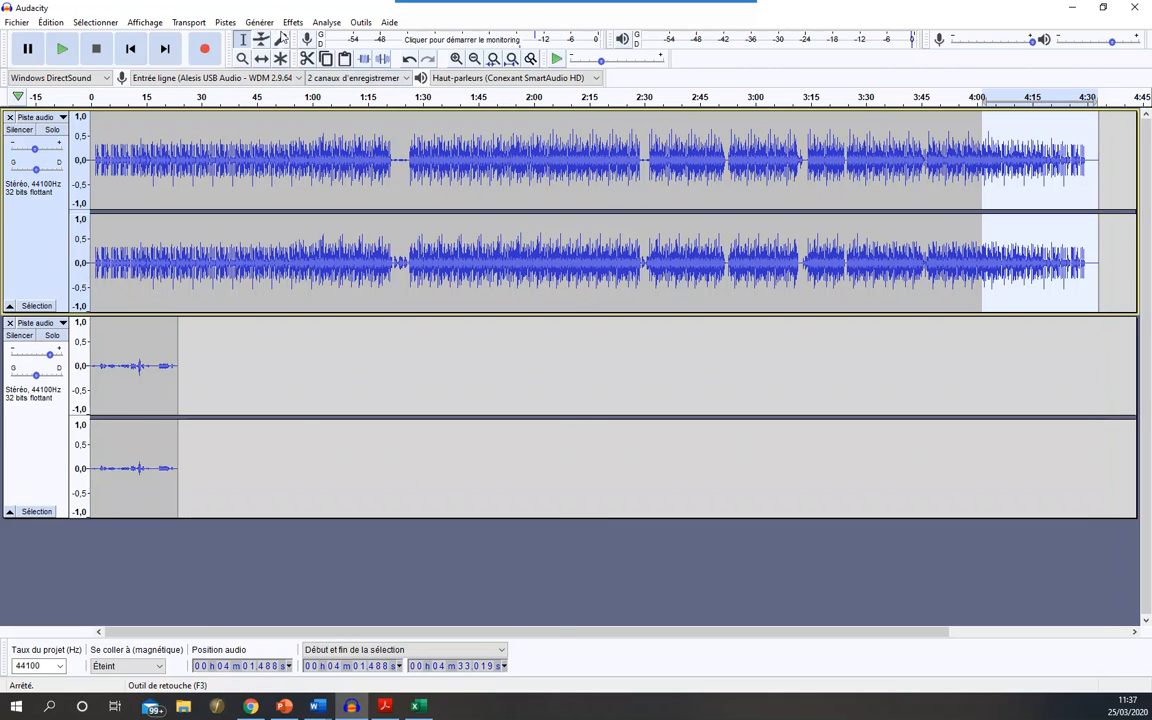
{"action": "left_click", "coordinate": [292, 22]}
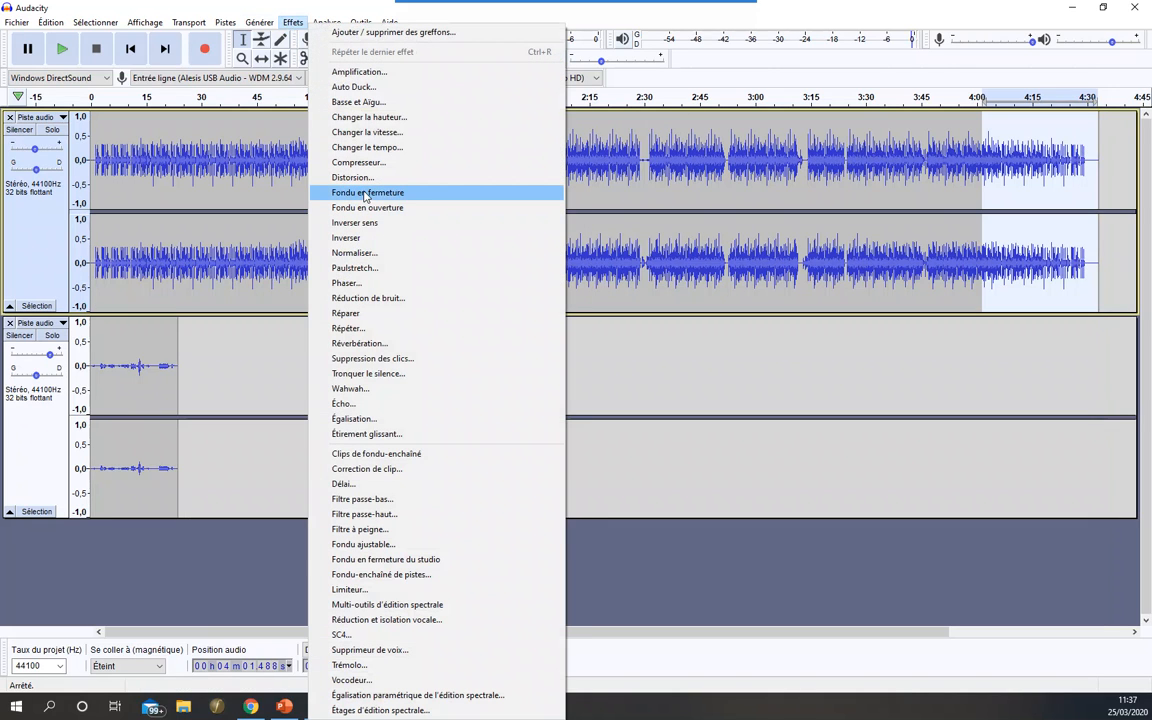
{"action": "left_click", "coordinate": [365, 193]}
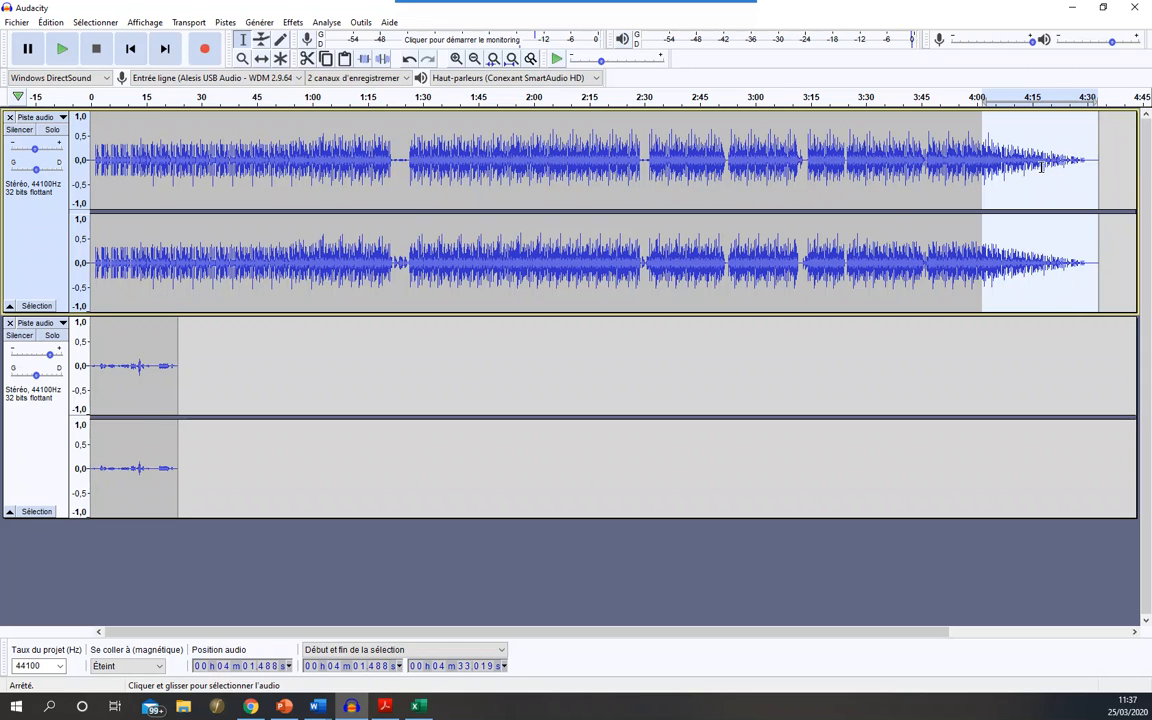
{"action": "key", "text": "ctrl+z"}
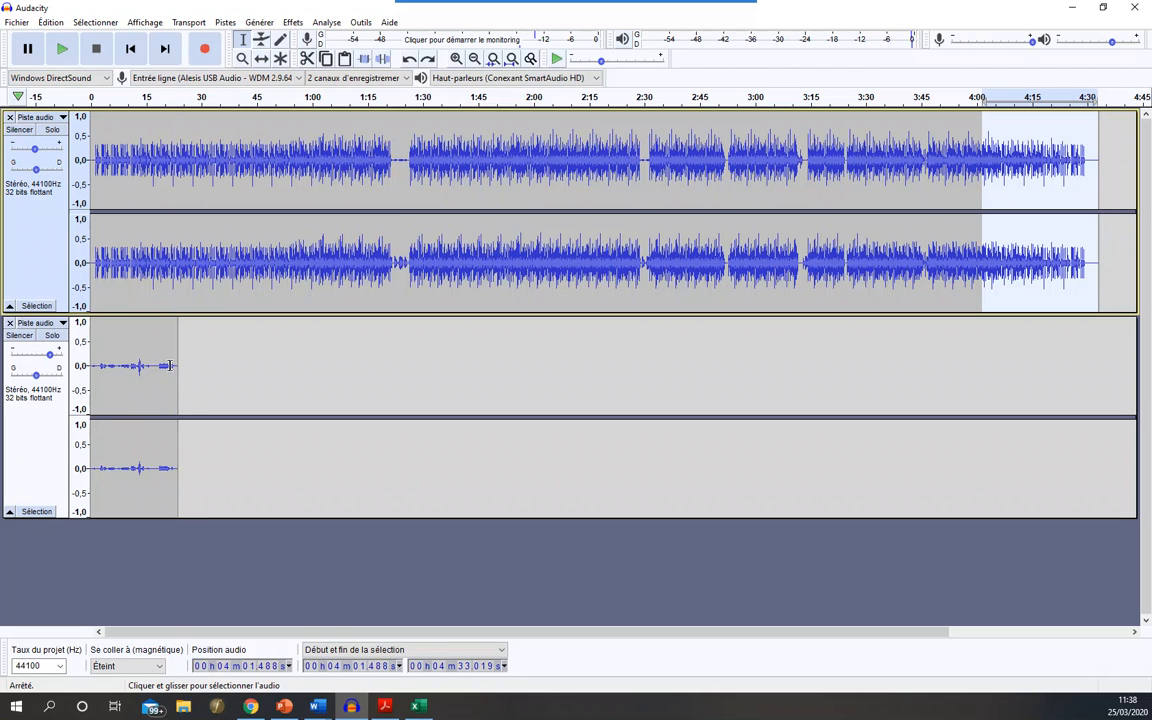
- Delete everything in the first track from about 39.9 s to its end
{"action": "left_click_drag", "start_coordinate": [235, 168], "coordinate": [1129, 184]}
{"action": "key", "text": "Delete"}
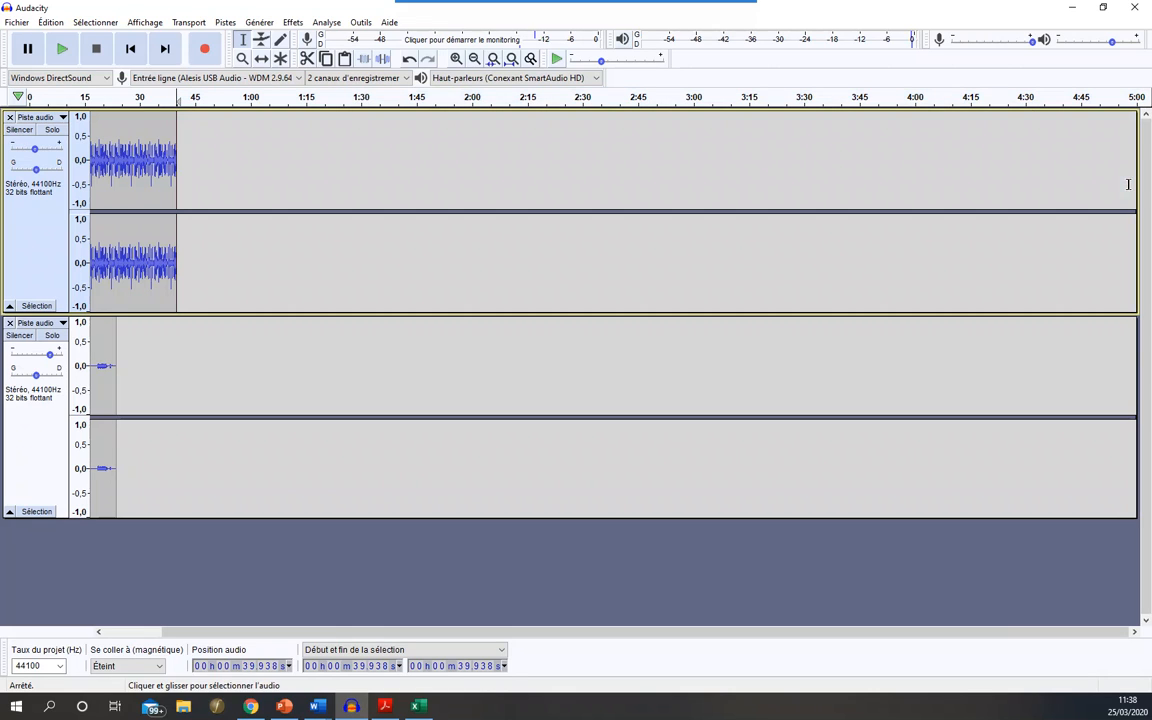
{"action": "left_click_drag", "start_coordinate": [458, 635], "coordinate": [371, 637]}
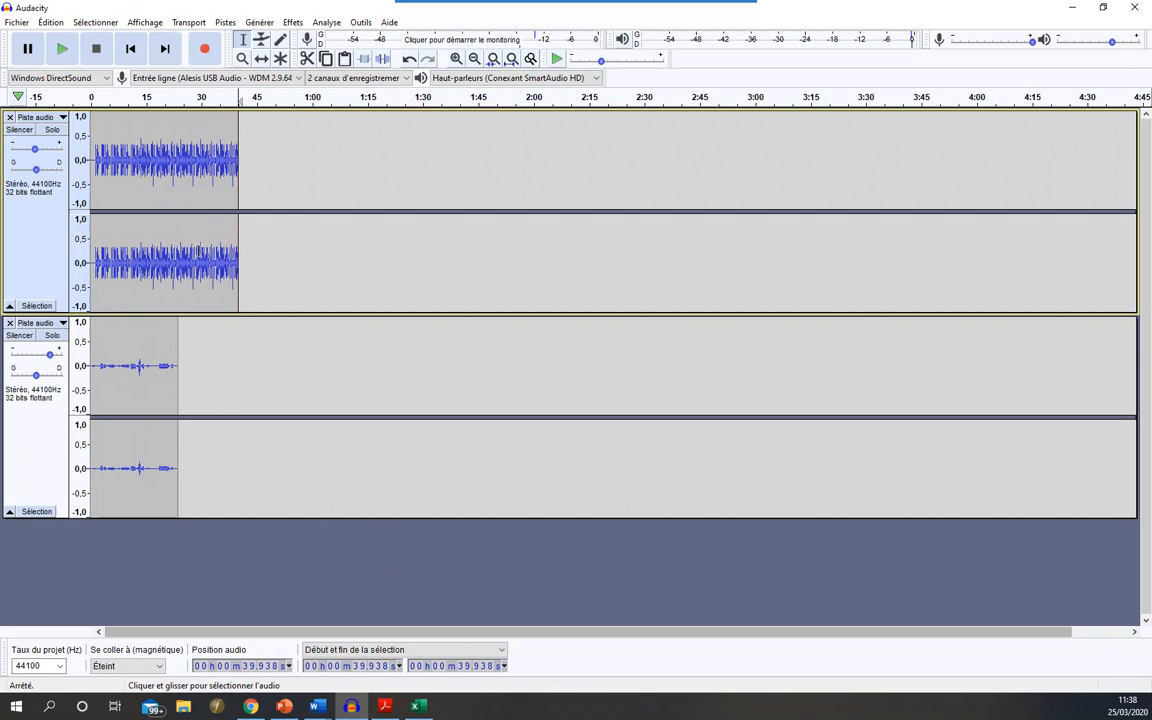
- Apply a fade-out (Fondu en fermeture) to the first track from about 25.4 s to its end at 39.9 s
{"action": "left_click_drag", "start_coordinate": [184, 256], "coordinate": [229, 260]}
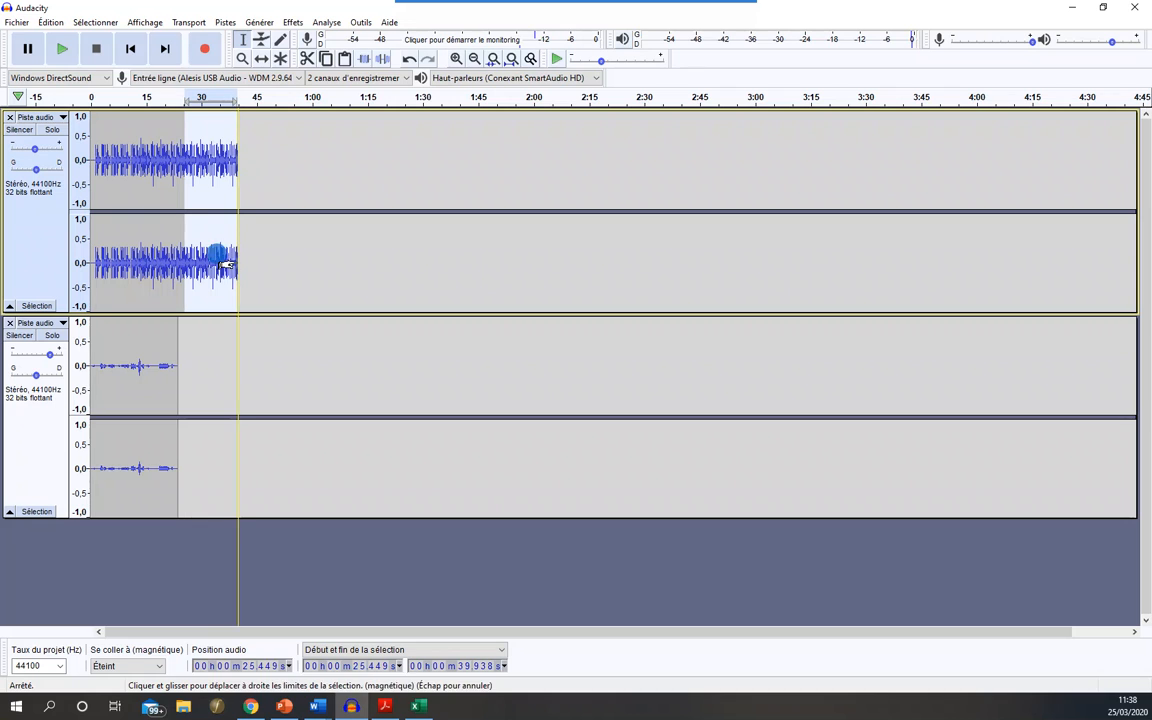
{"action": "left_click", "coordinate": [293, 22]}
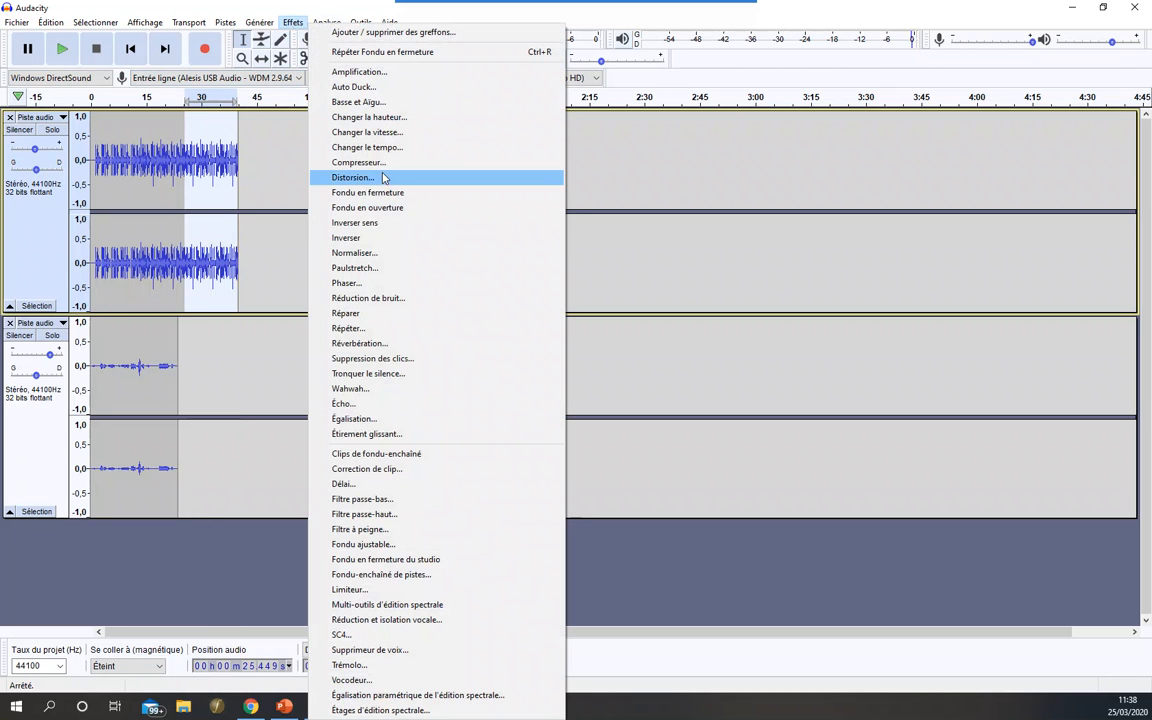
{"action": "left_click", "coordinate": [395, 194]}
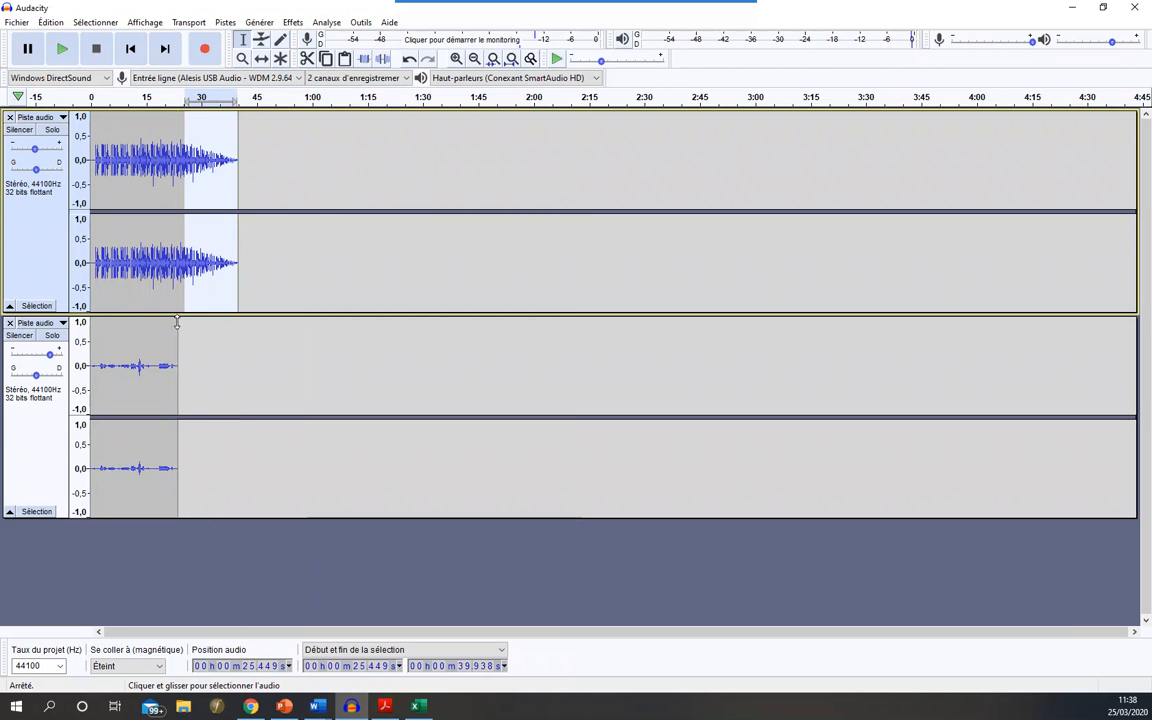
- Listen to the faded ending of the first track from about 18.6 s and stop playback
{"action": "left_click", "coordinate": [160, 367]}
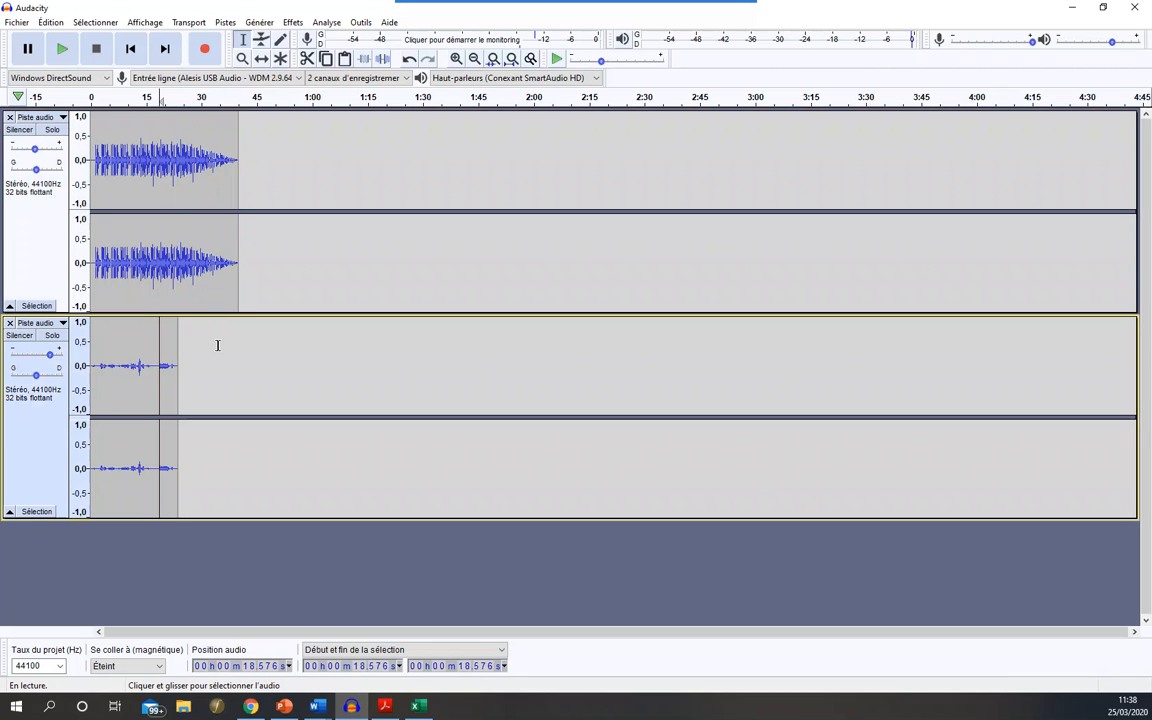
{"action": "key", "text": "space"}
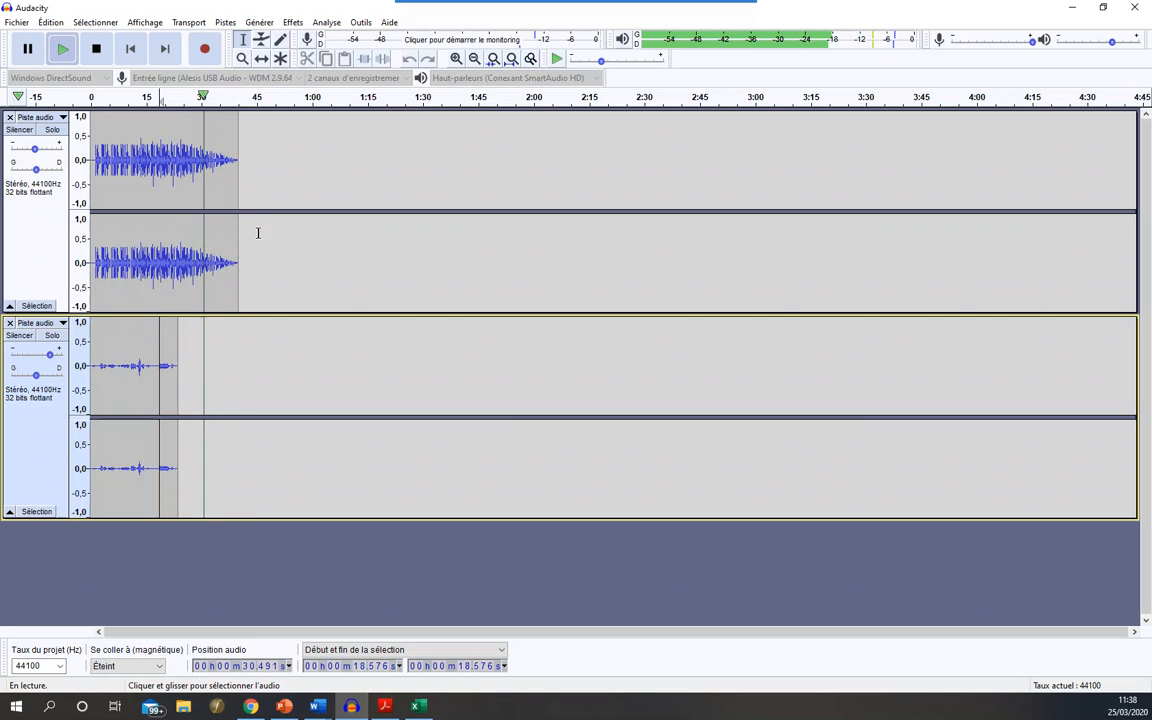
{"action": "left_click", "coordinate": [97, 50]}
{"action": "left_click_drag", "start_coordinate": [180, 122], "coordinate": [238, 128]}
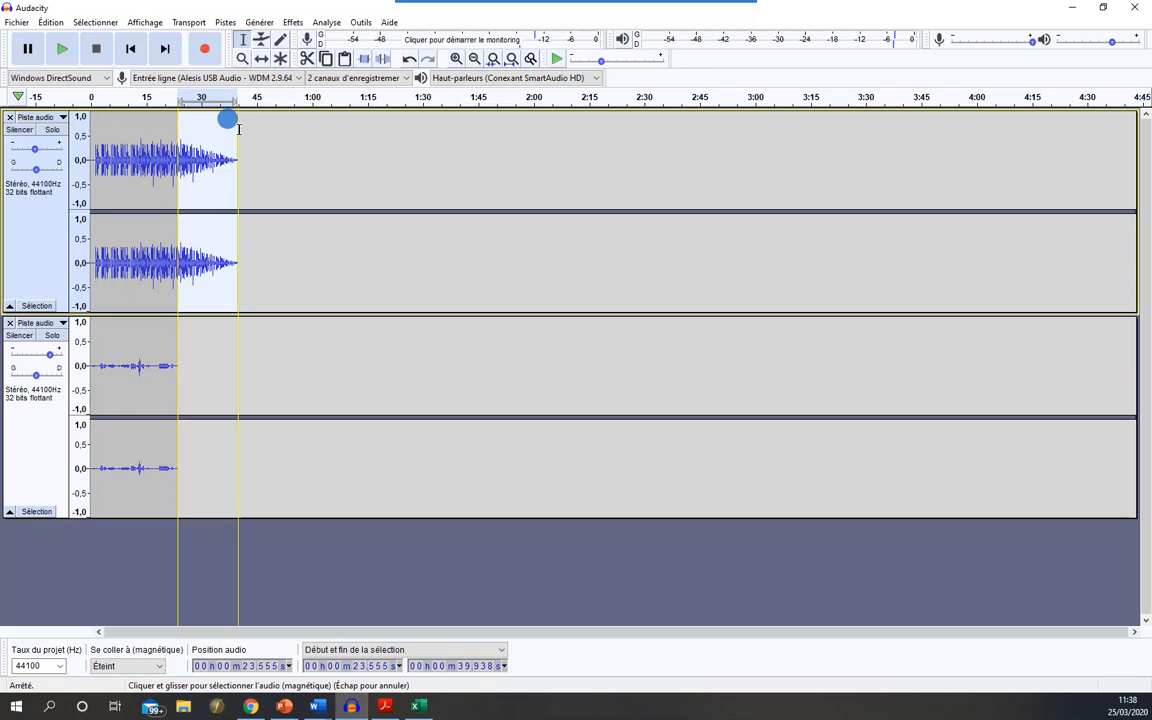
{"action": "left_click", "coordinate": [185, 231]}
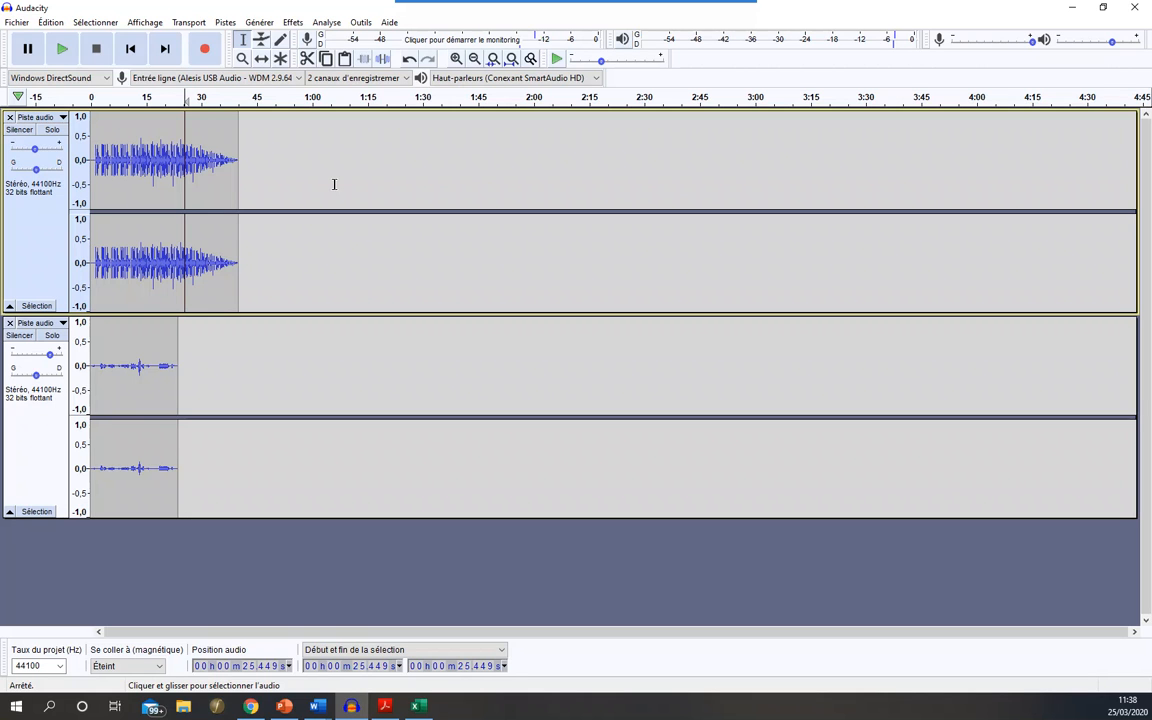
- Undo the fade-out and the deletion in the first track, and return the cursor to the project start
{"action": "key", "text": "ctrl+z"}
{"action": "key", "text": "ctrl+z"}
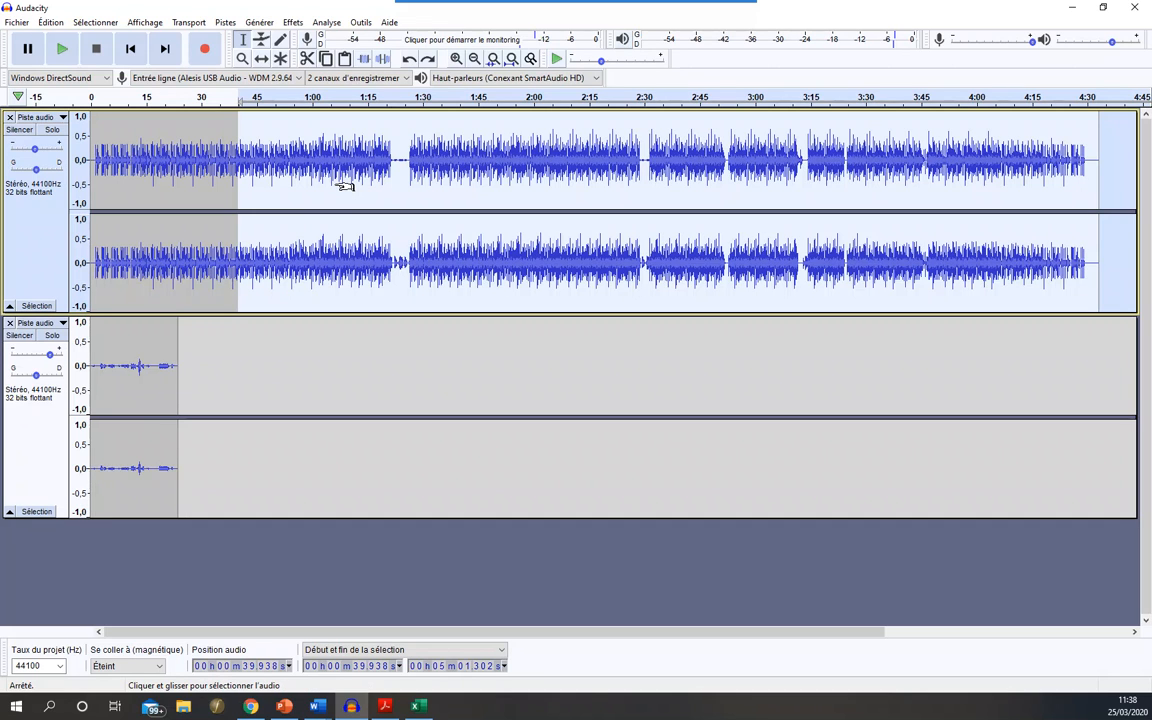
{"action": "left_click", "coordinate": [357, 240]}
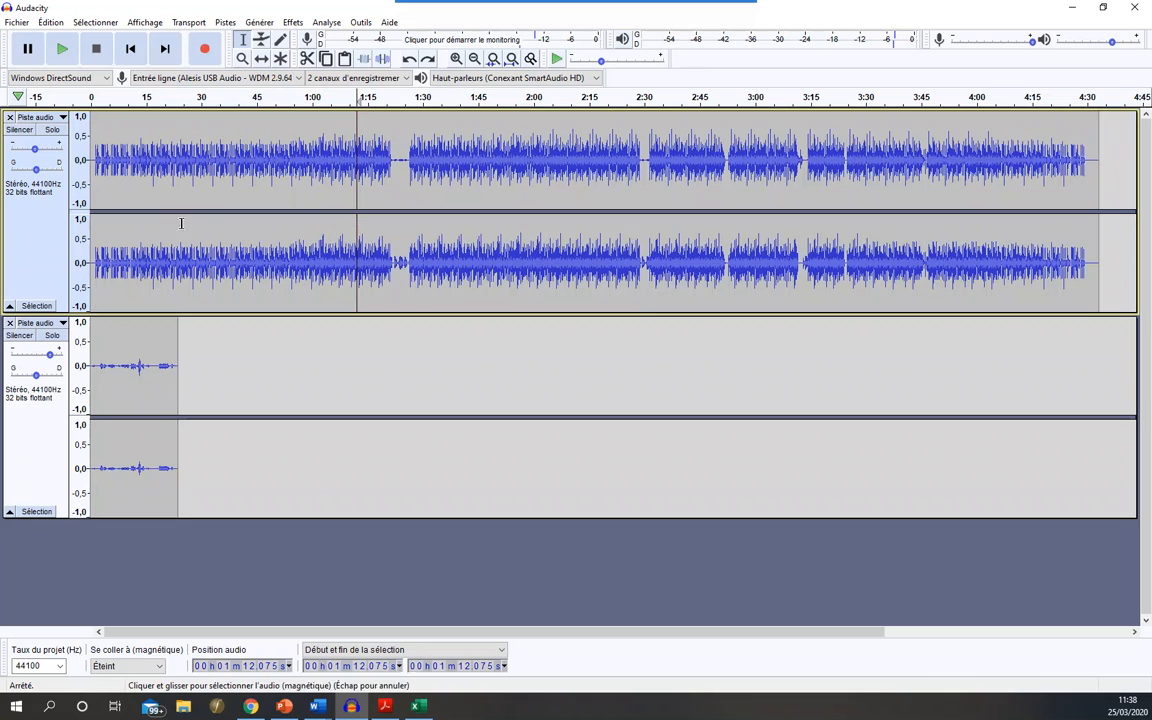
{"action": "left_click", "coordinate": [130, 48]}
- Export both tracks mixed to the desktop (Bureau) as the MP3 file "nom prenom classe.mp3", leaving the metadata tags empty
{"action": "left_click", "coordinate": [16, 22]}
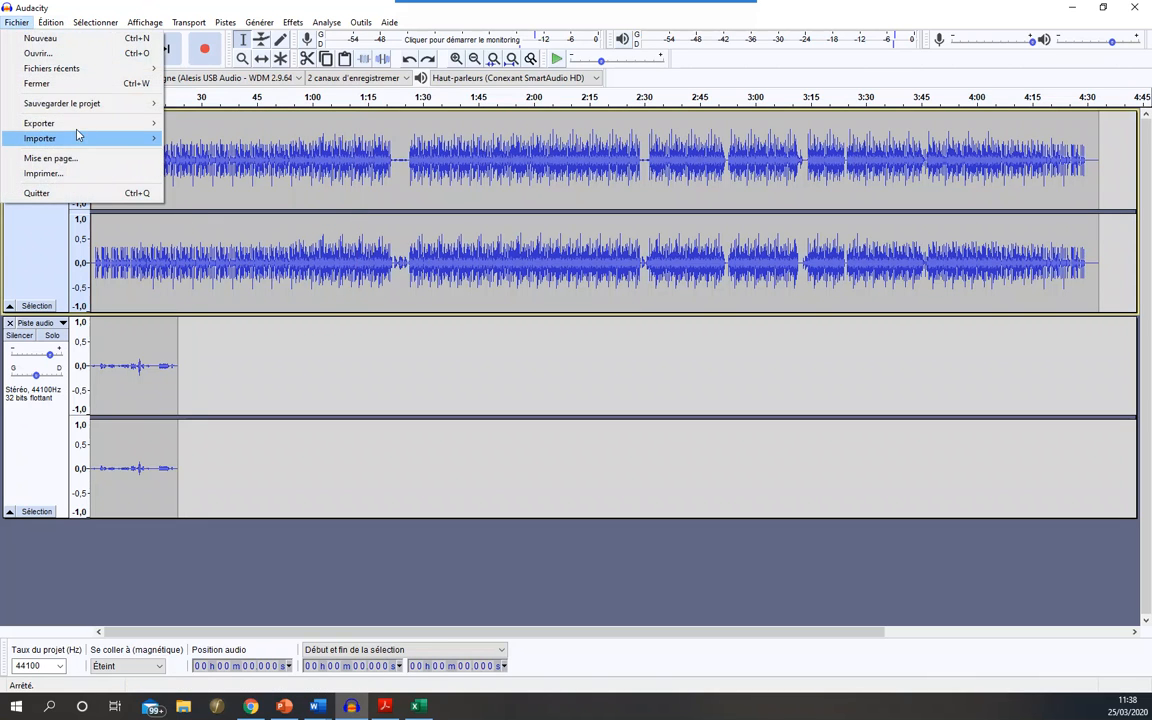
{"action": "mouse_move", "coordinate": [152, 122]}
{"action": "left_click", "coordinate": [193, 121]}
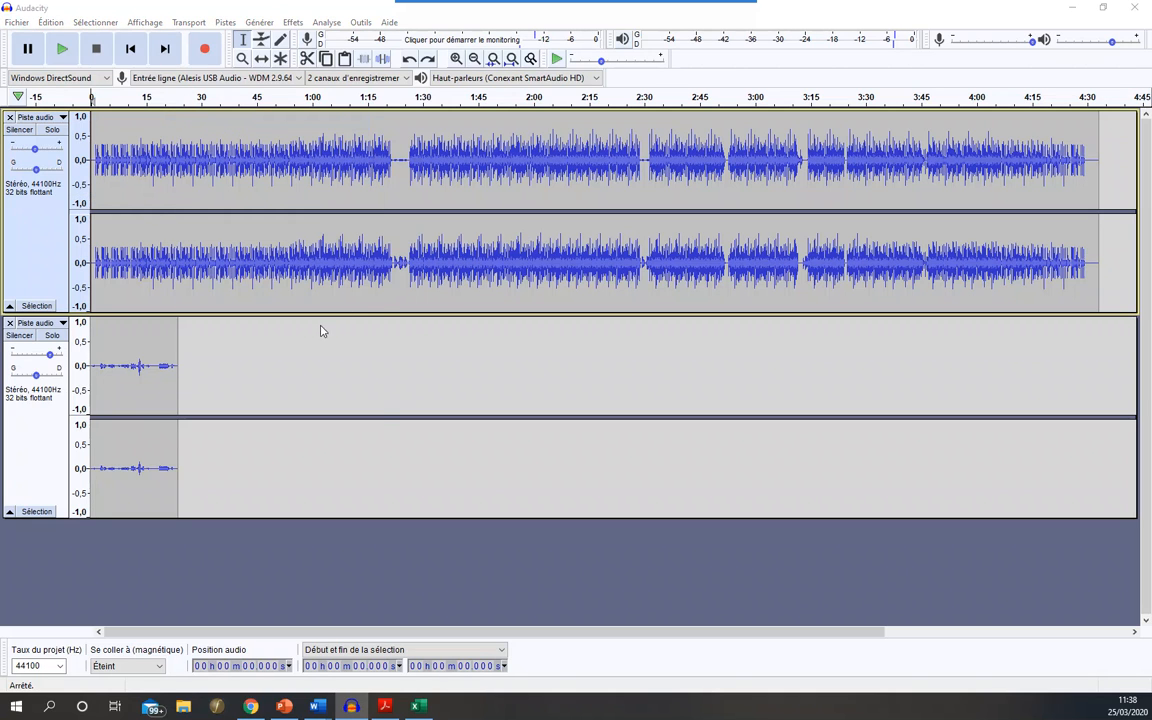
{"action": "left_click", "coordinate": [174, 301]}
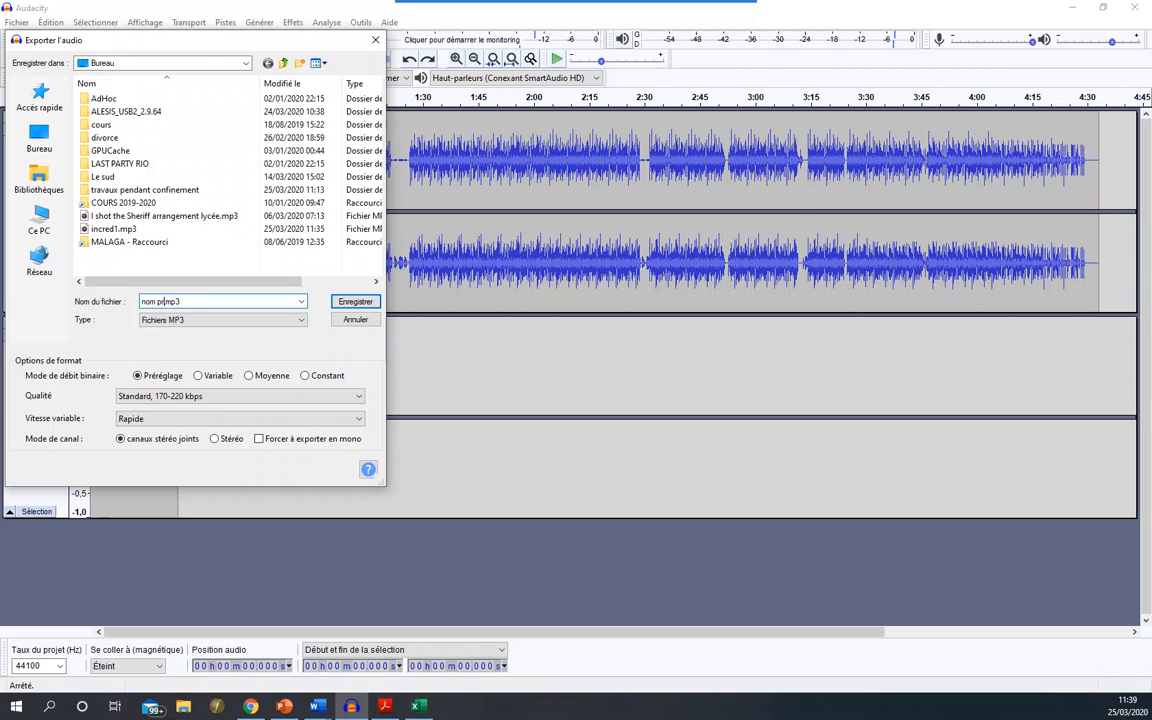
{"action": "type", "text": "nom prenom classe"}
{"action": "left_click", "coordinate": [347, 301]}
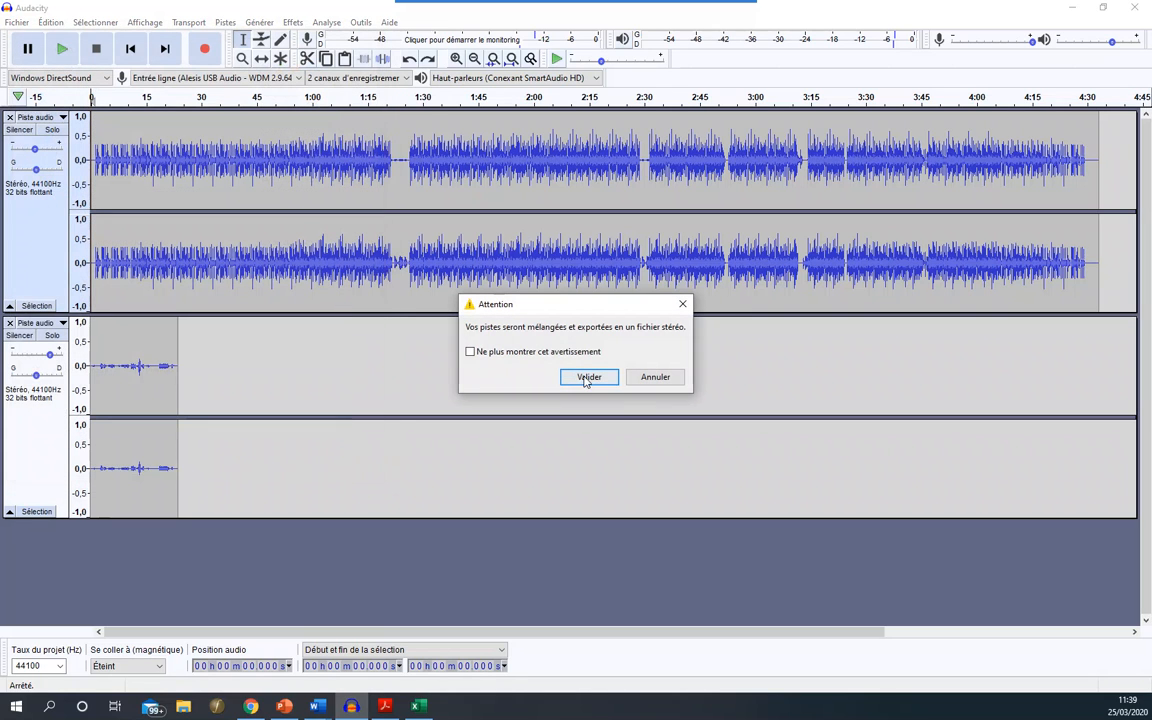
{"action": "left_click", "coordinate": [587, 381]}
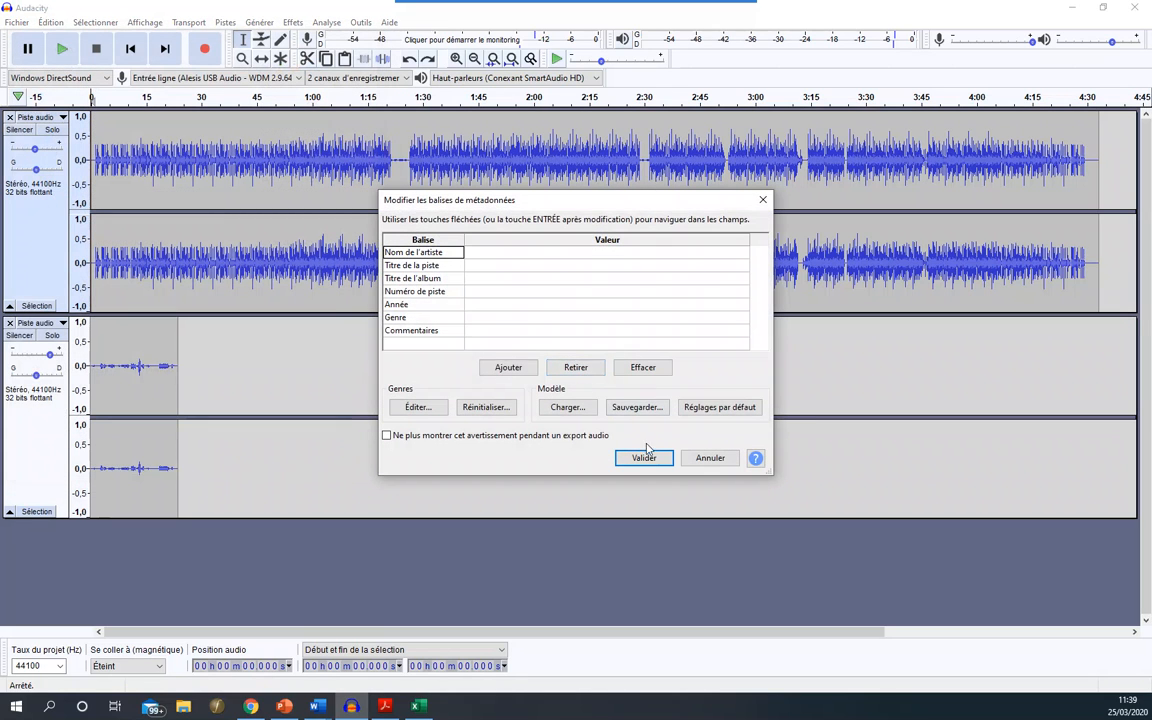
{"action": "left_click", "coordinate": [646, 455]}
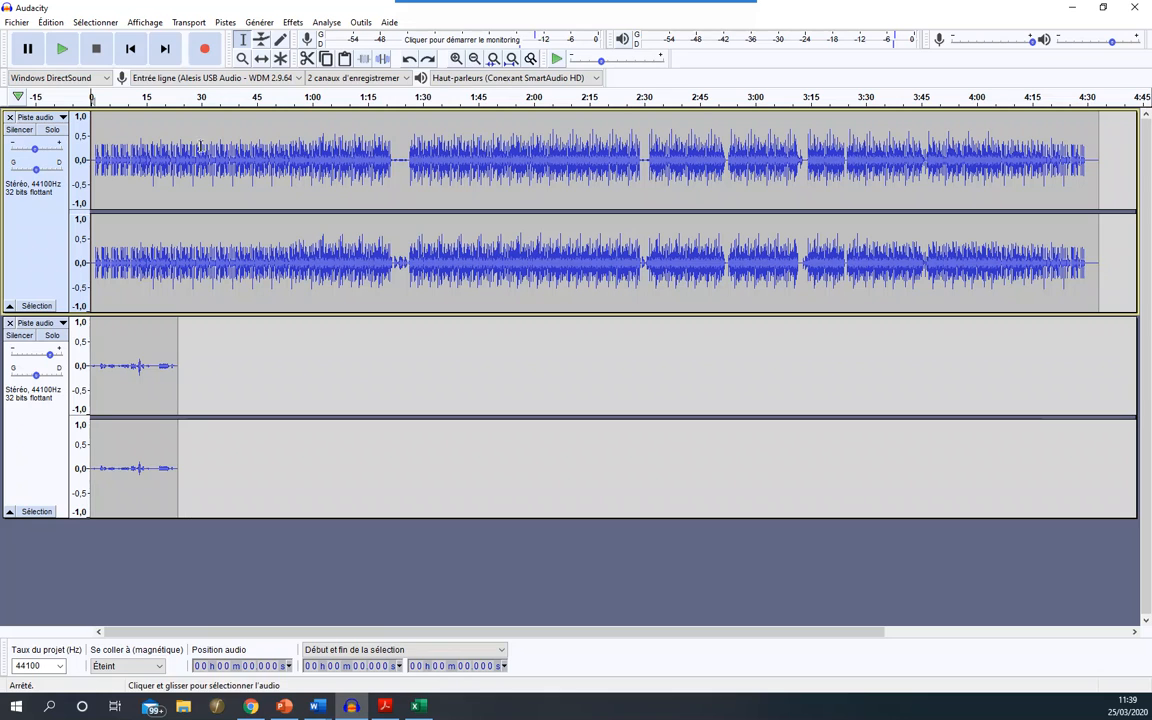
- Check the exported MP3 in the desktop folder, play it briefly in Groove Musique and close the player
{"action": "left_click", "coordinate": [16, 22]}
{"action": "mouse_move", "coordinate": [136, 123]}
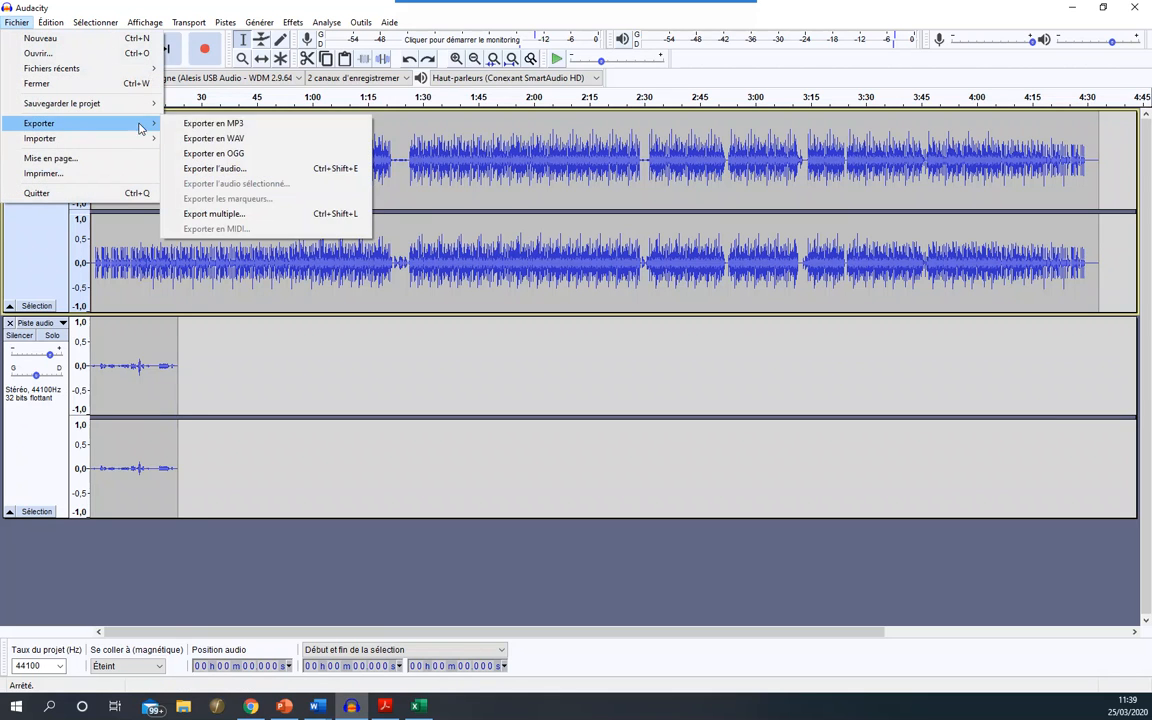
{"action": "left_click", "coordinate": [215, 122]}
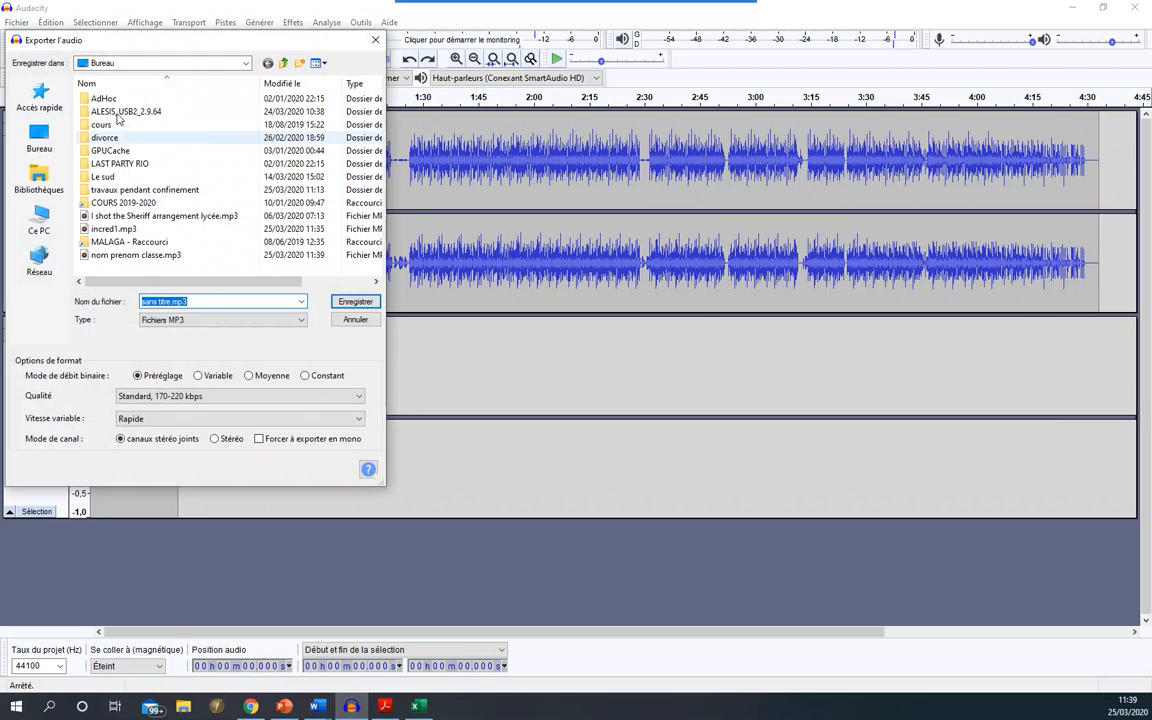
{"action": "left_click", "coordinate": [373, 41]}
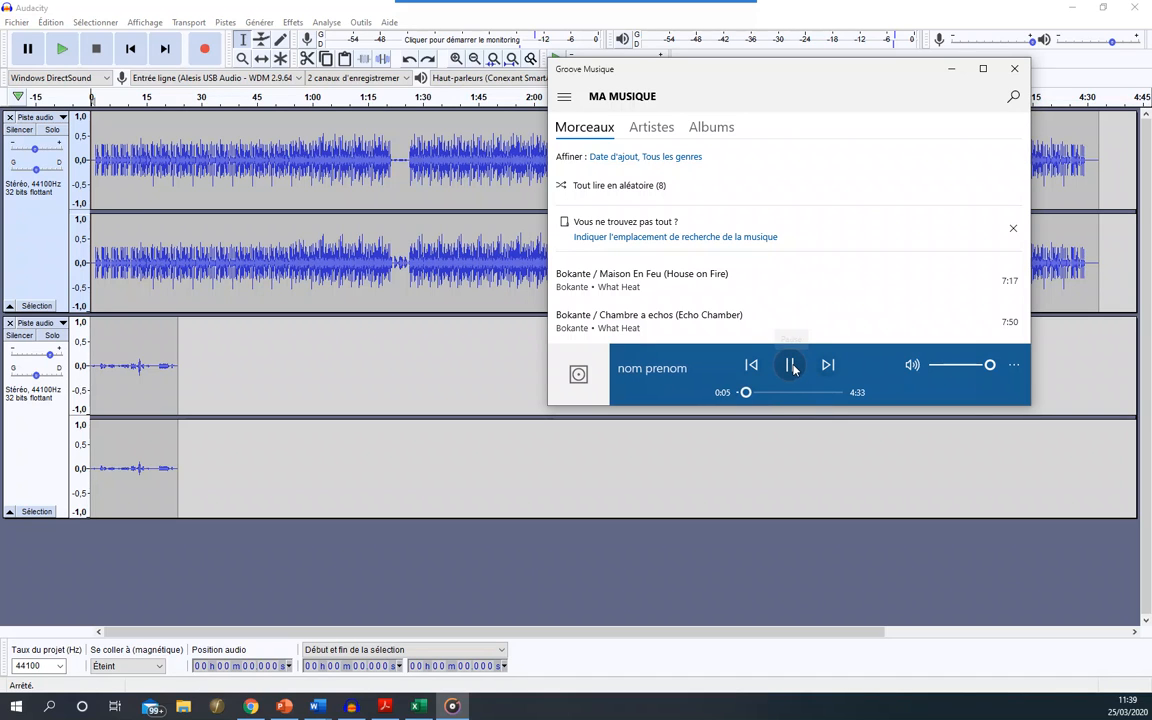
{"action": "left_click", "coordinate": [789, 366]}
{"action": "left_click", "coordinate": [1013, 68]}
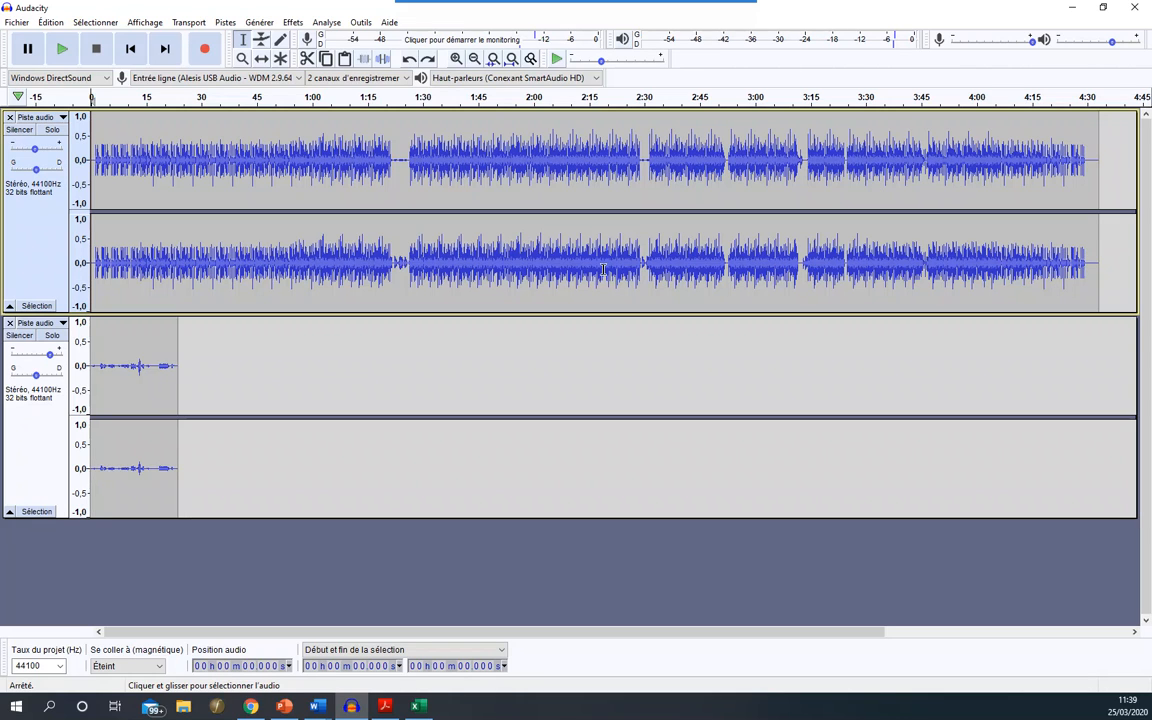
{"action": "left_click_drag", "start_coordinate": [645, 264], "coordinate": [411, 257]}
{"action": "left_click", "coordinate": [655, 222]}
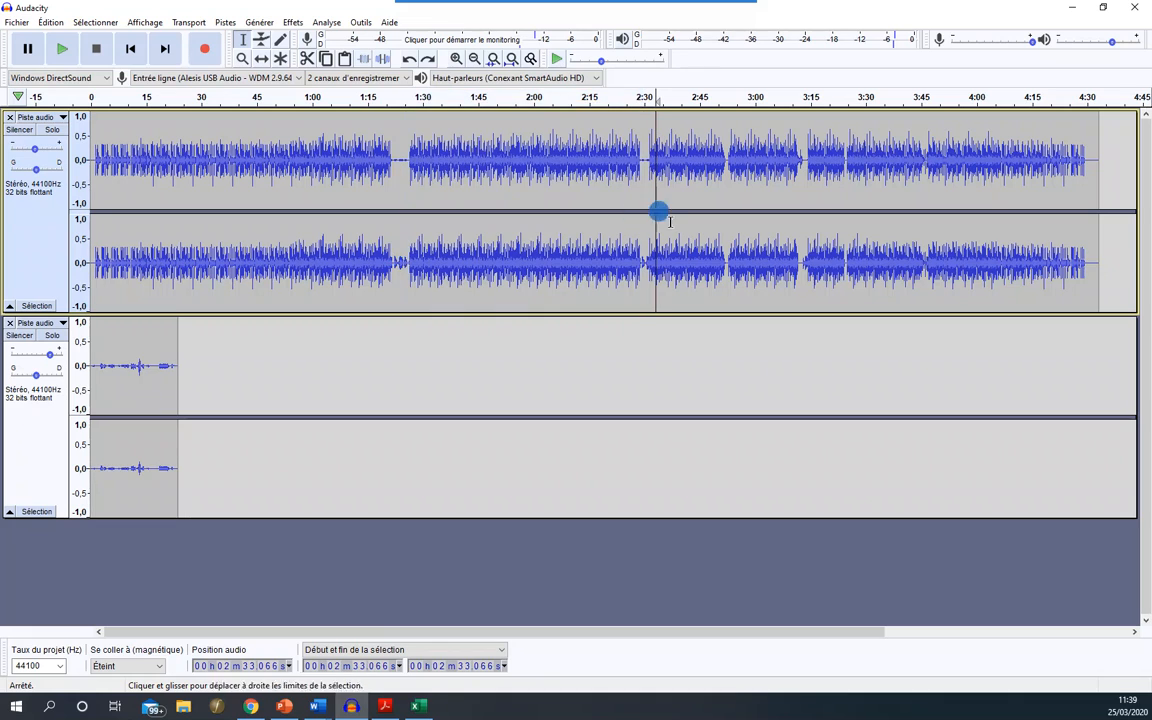
{"action": "left_click_drag", "start_coordinate": [1102, 256], "coordinate": [828, 258]}
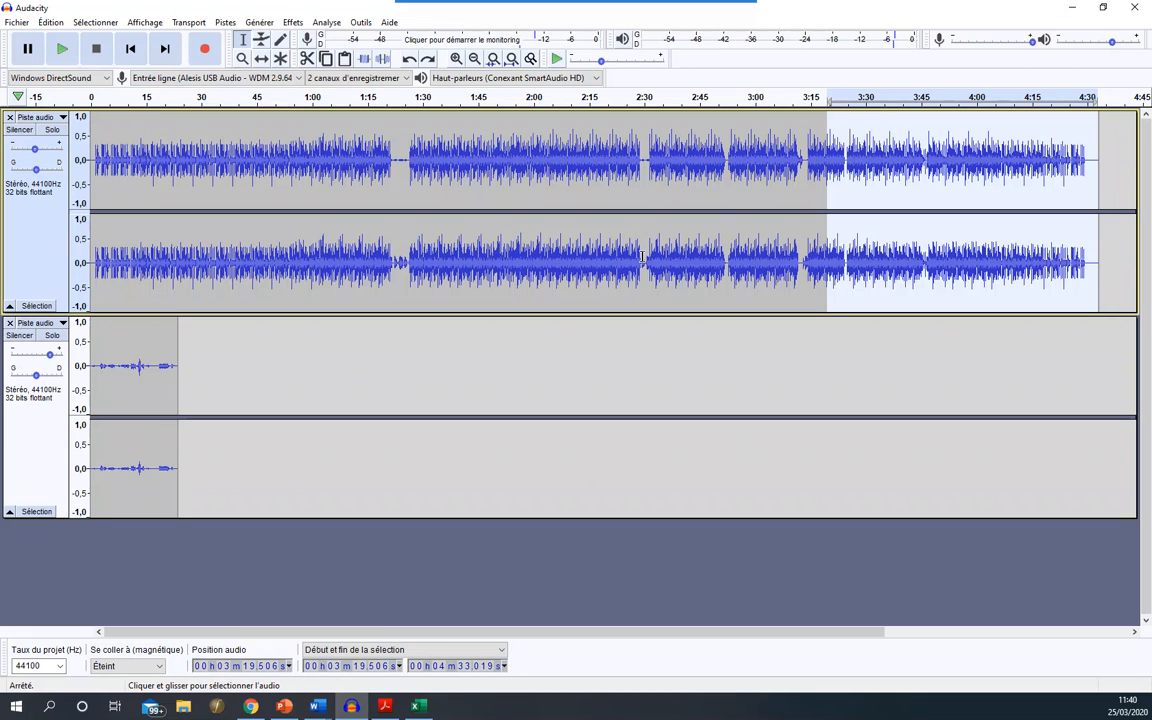
{"action": "left_click", "coordinate": [286, 183]}
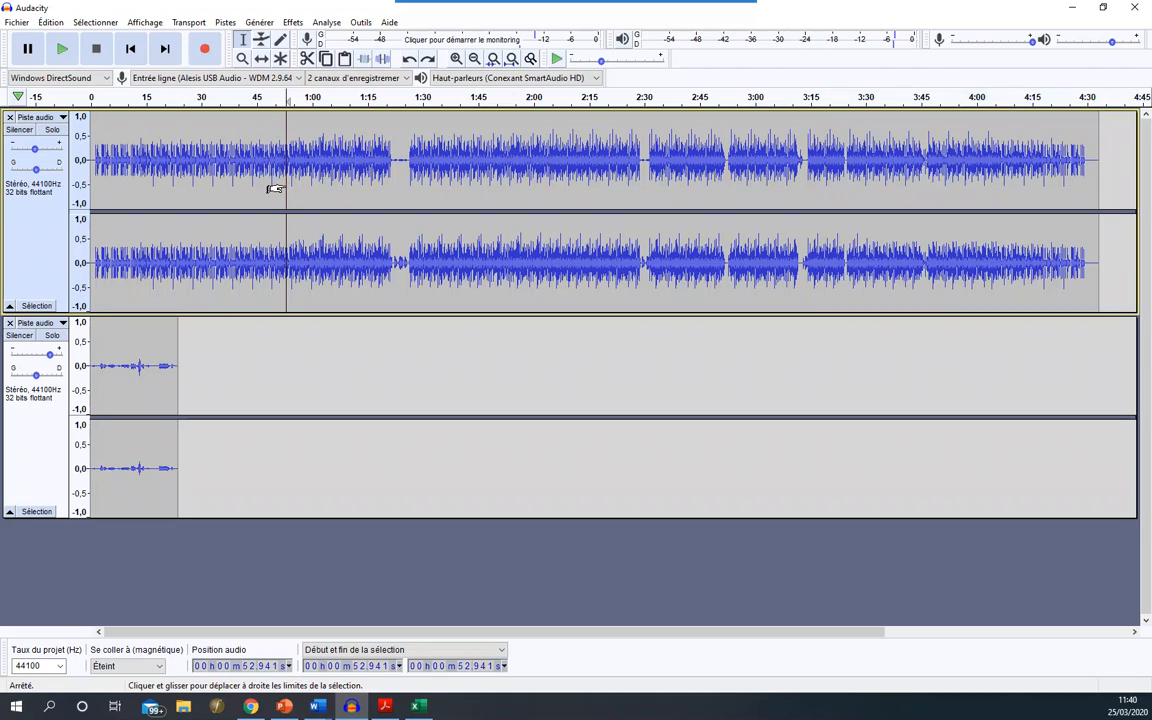
{"action": "left_click_drag", "start_coordinate": [403, 168], "coordinate": [47, 193]}
{"action": "left_click", "coordinate": [95, 183]}
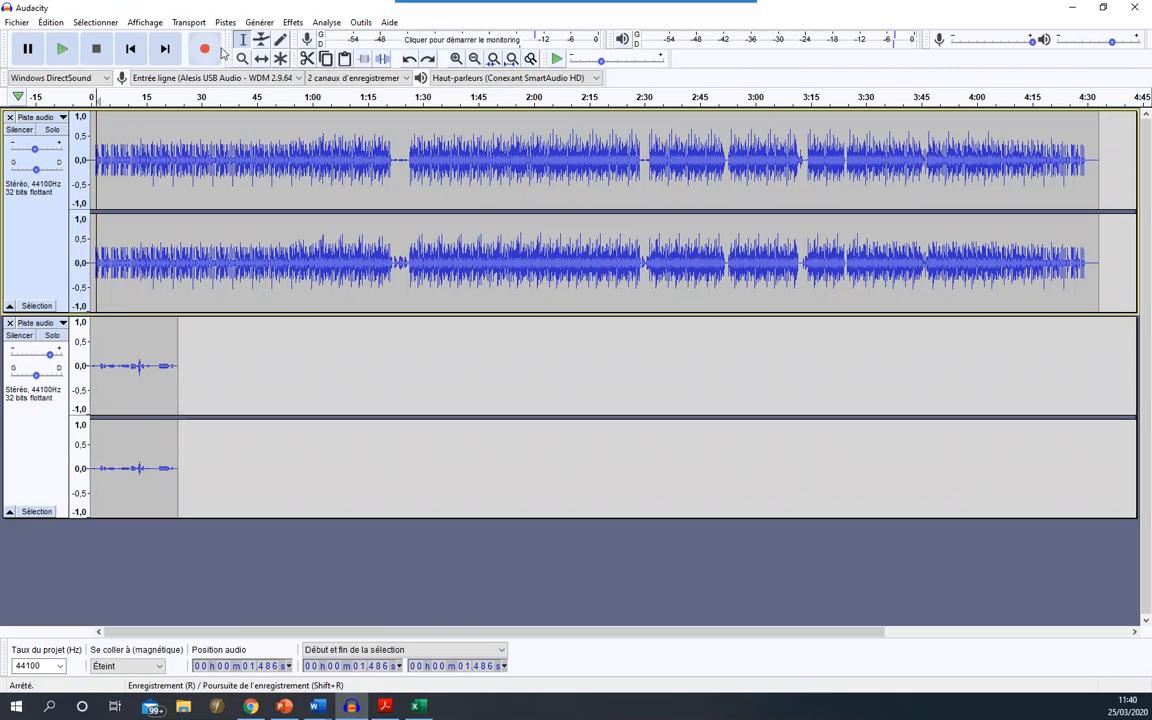
- Look through the available recording devices and return the cursor to the project start
{"action": "left_click", "coordinate": [180, 77]}
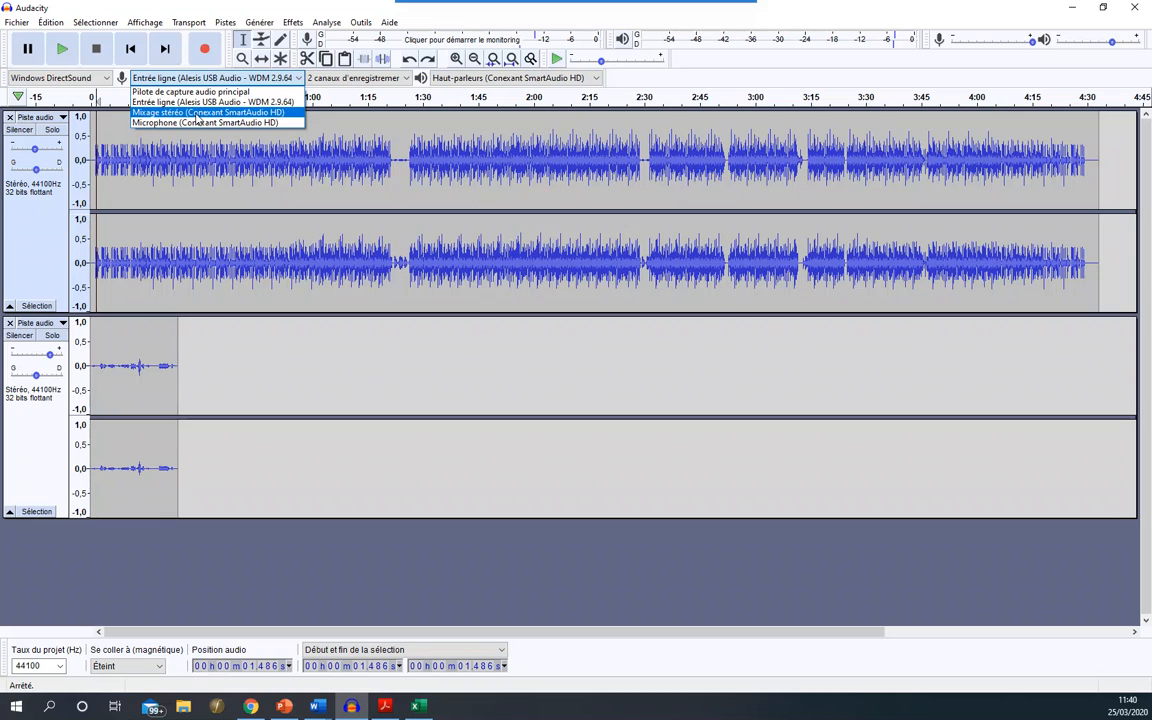
{"action": "left_click", "coordinate": [224, 70]}
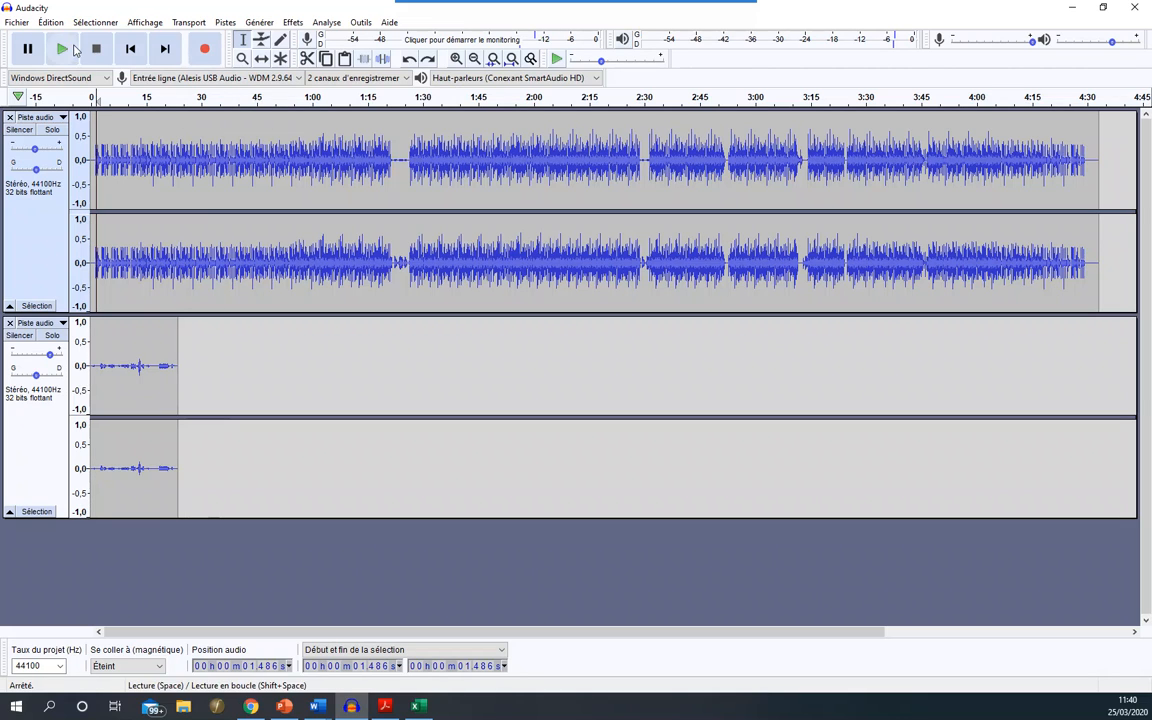
{"action": "left_click", "coordinate": [129, 50]}
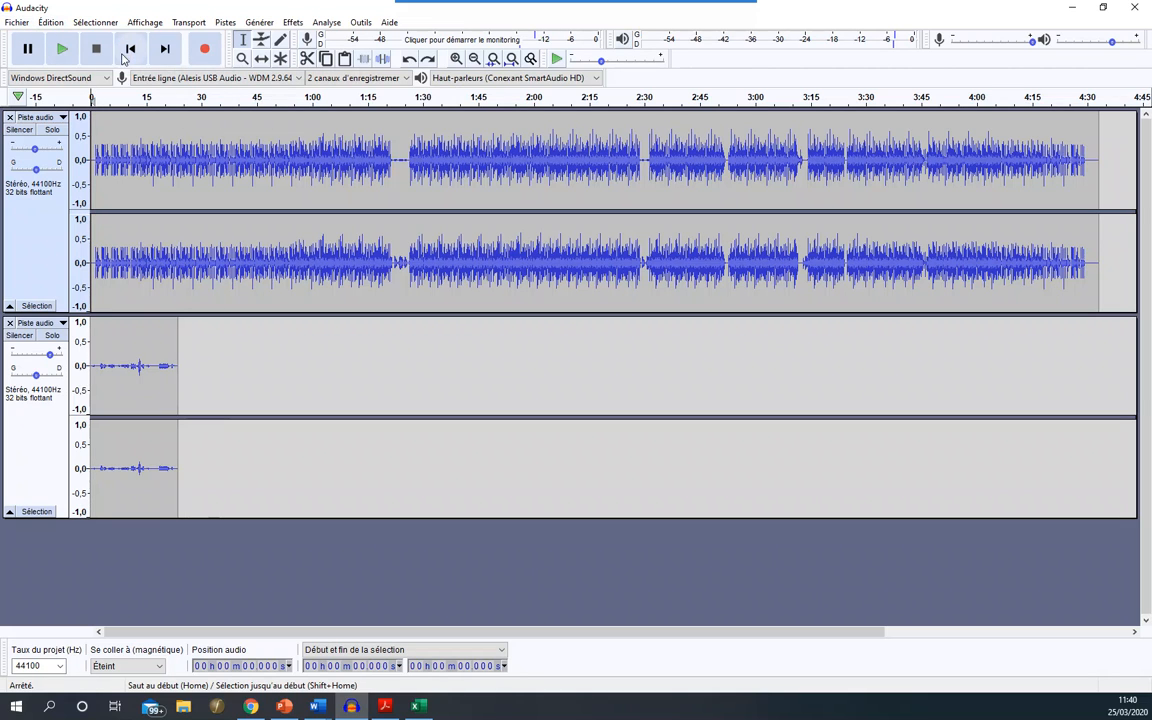